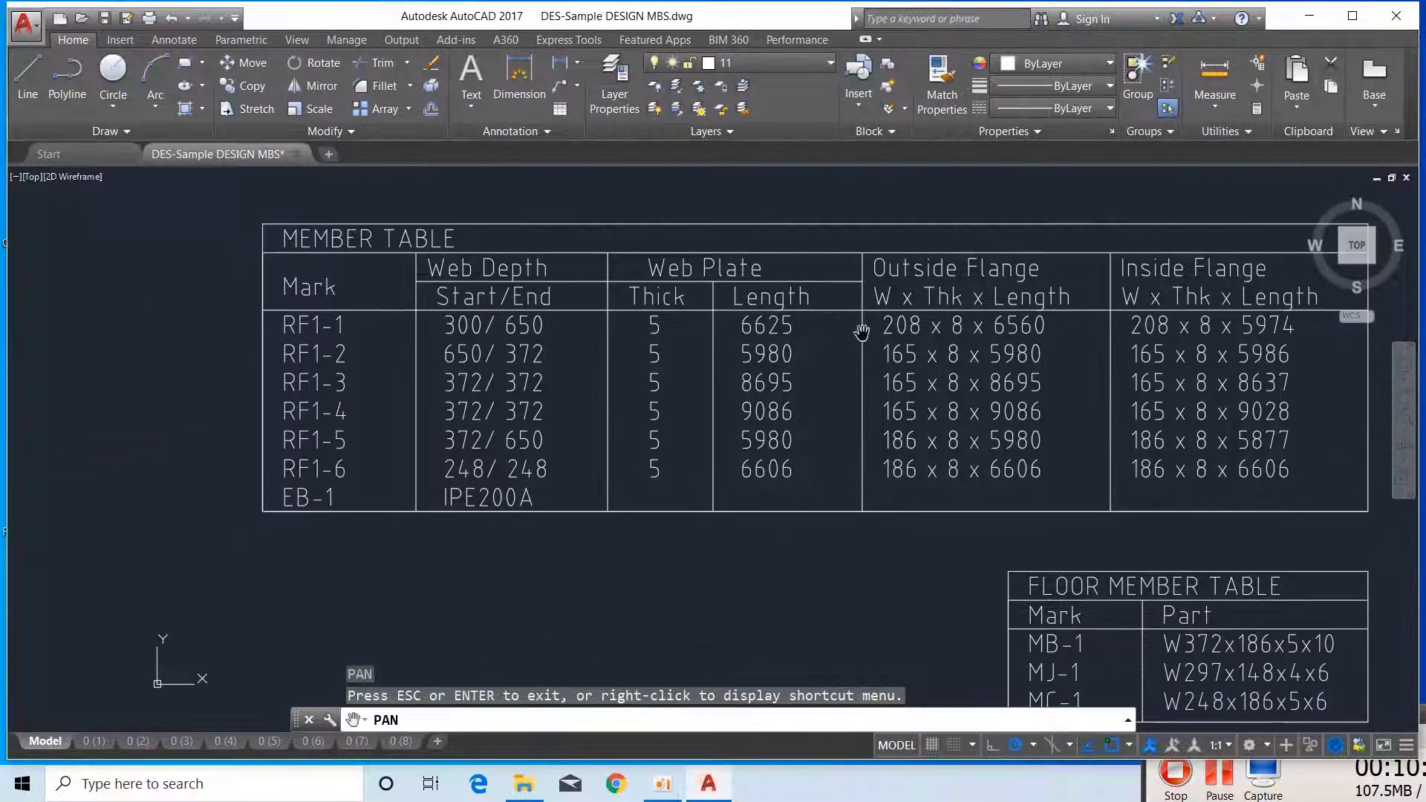
- Pan back and forth across the member table to inspect its entries
scroll(817, 339, down, 3)
scroll(816, 339, down, 3)
scroll(817, 339, up, 6)
drag(898, 344, 729, 405)
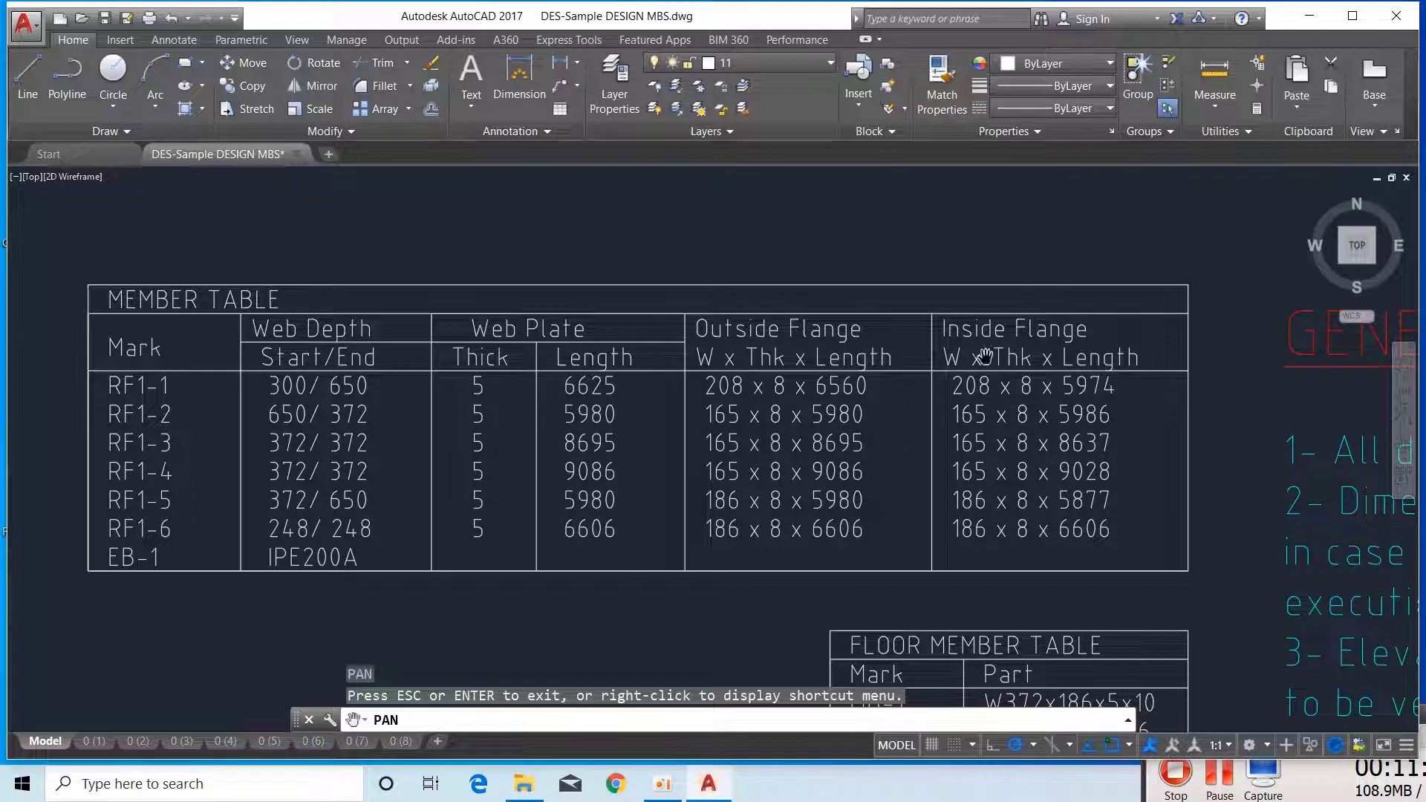
drag(754, 398, 774, 425)
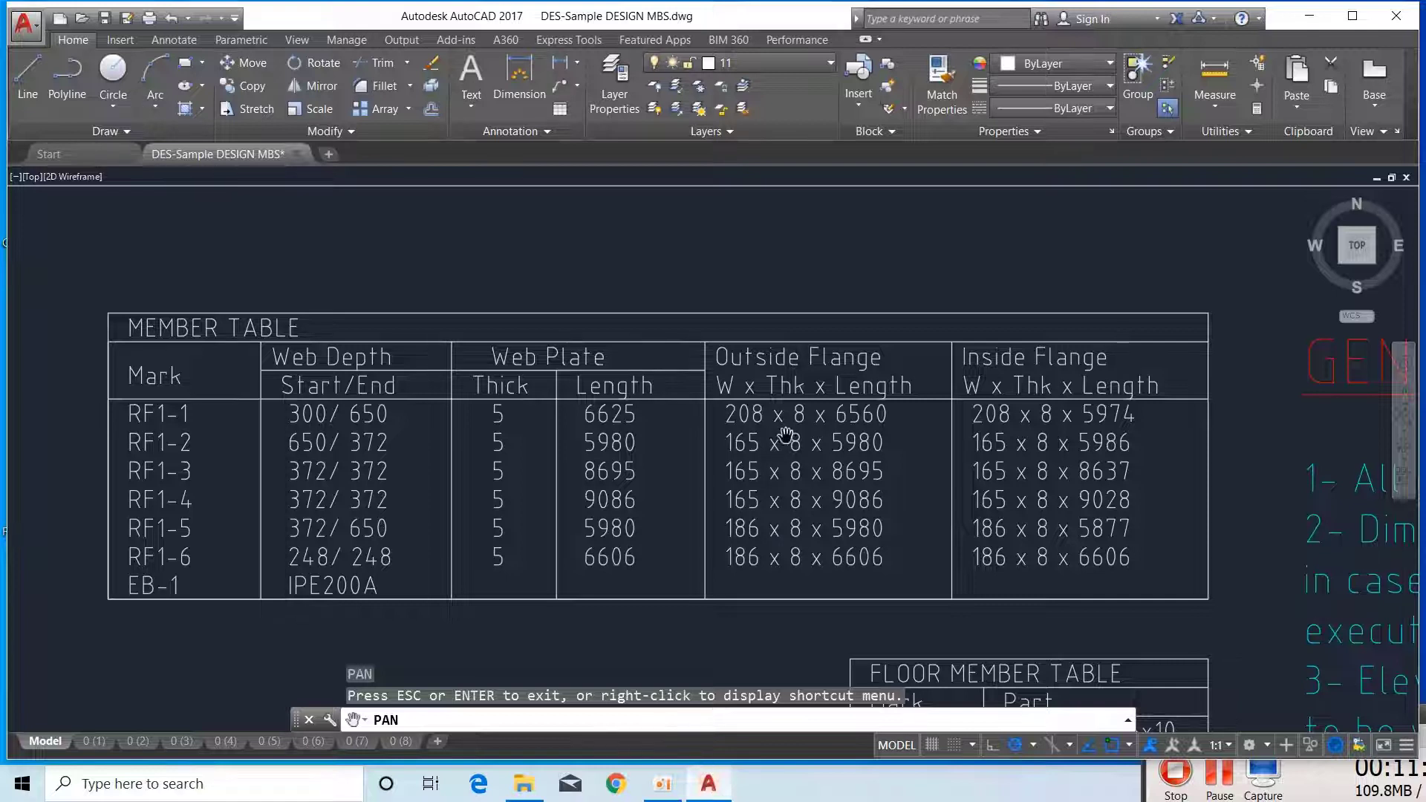
drag(792, 432, 776, 419)
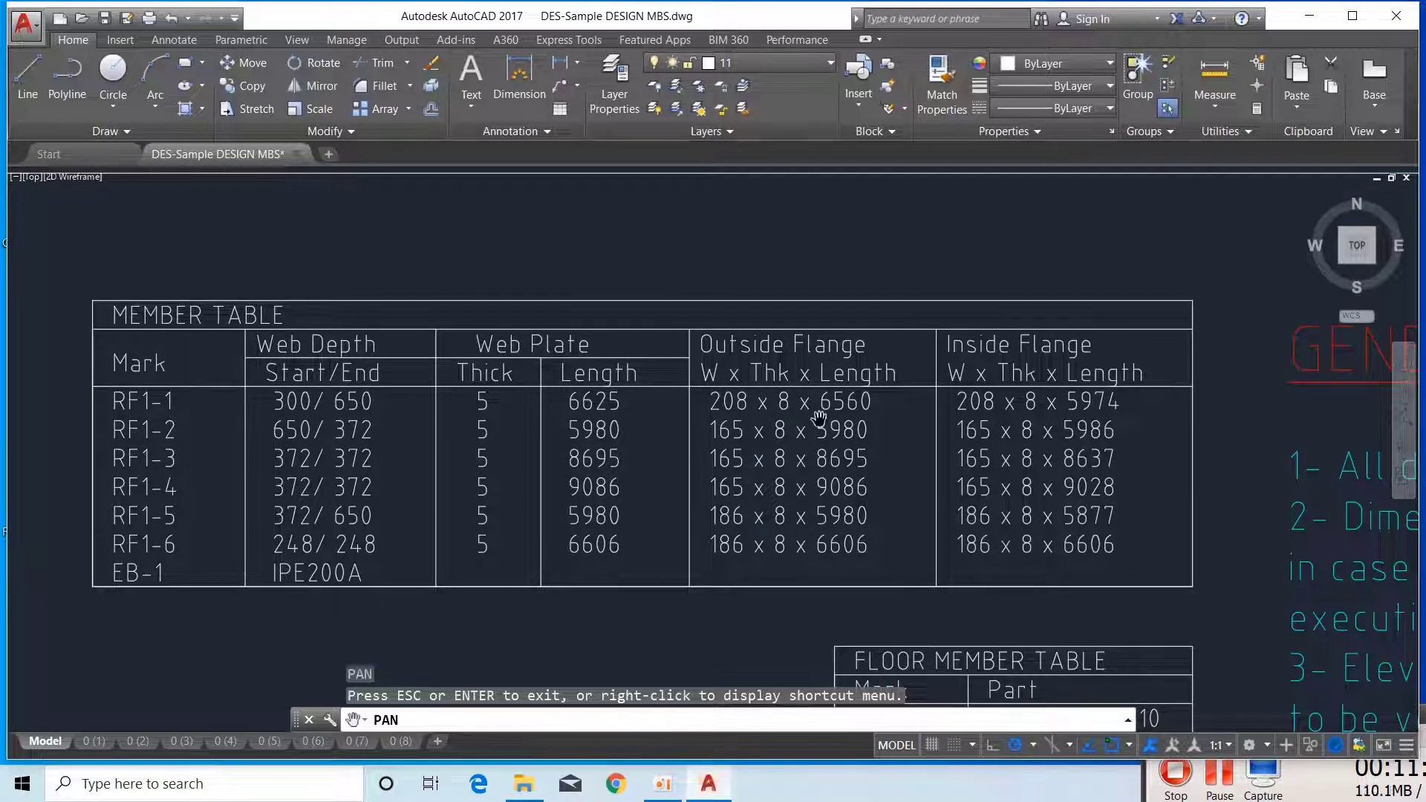
drag(809, 429, 854, 423)
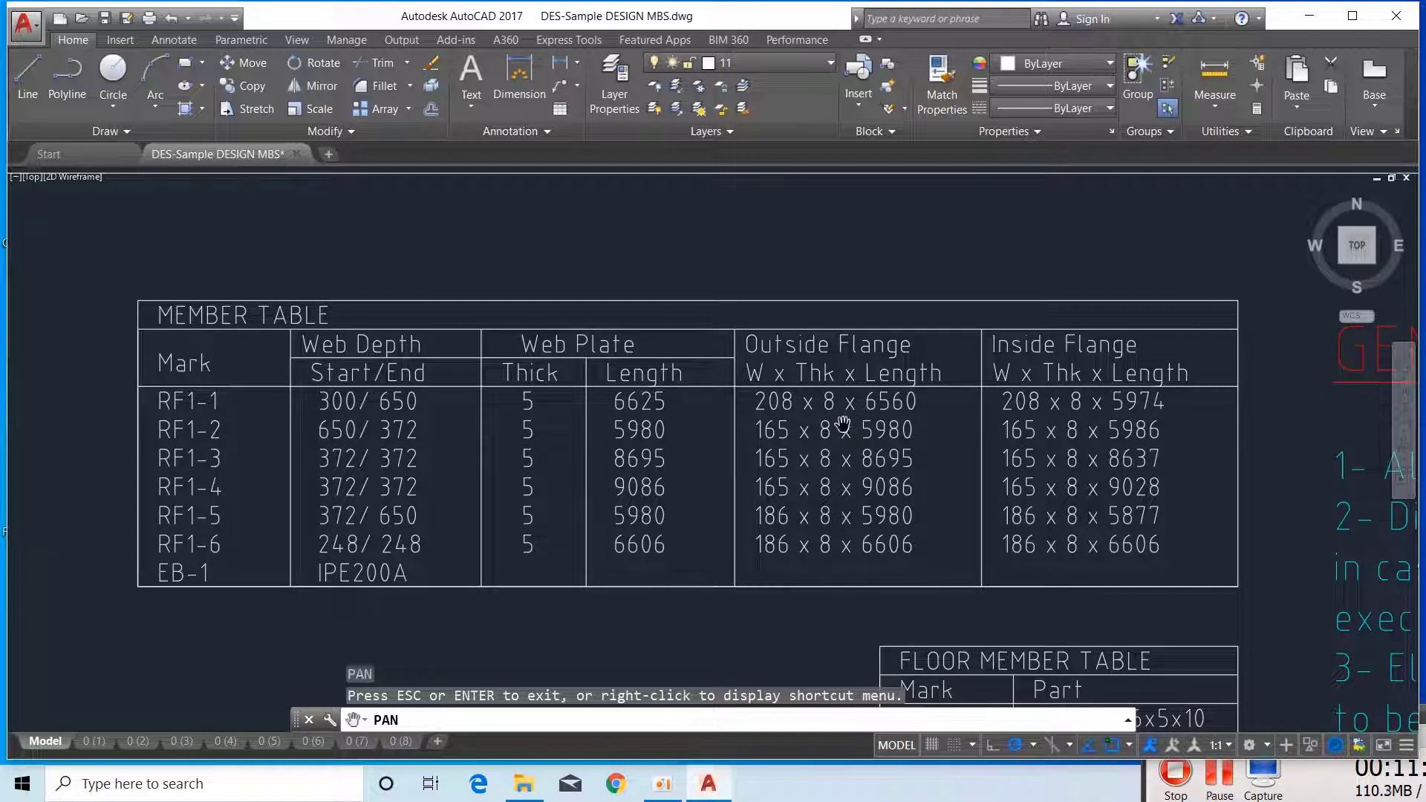
drag(861, 405, 836, 408)
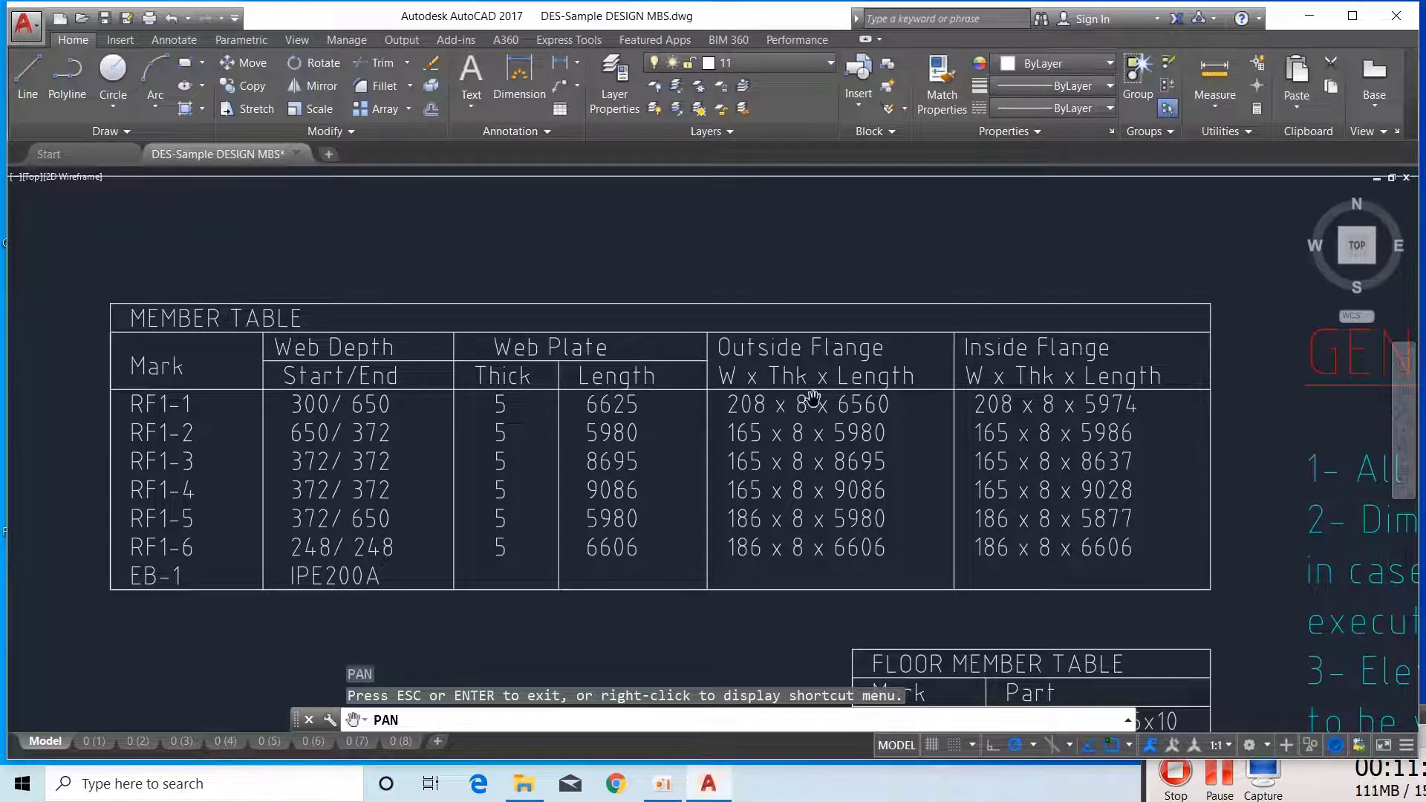
drag(623, 432, 665, 398)
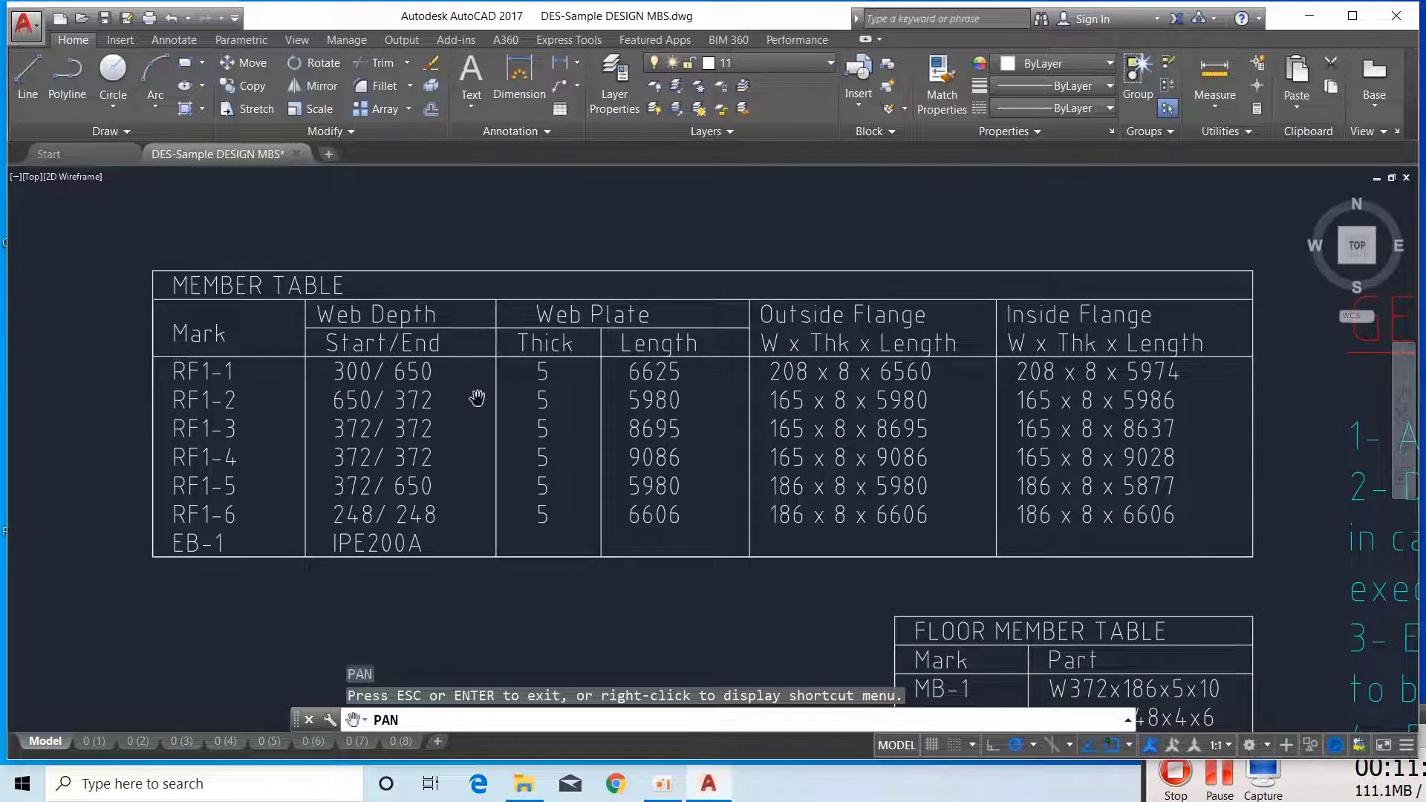
drag(275, 426, 334, 411)
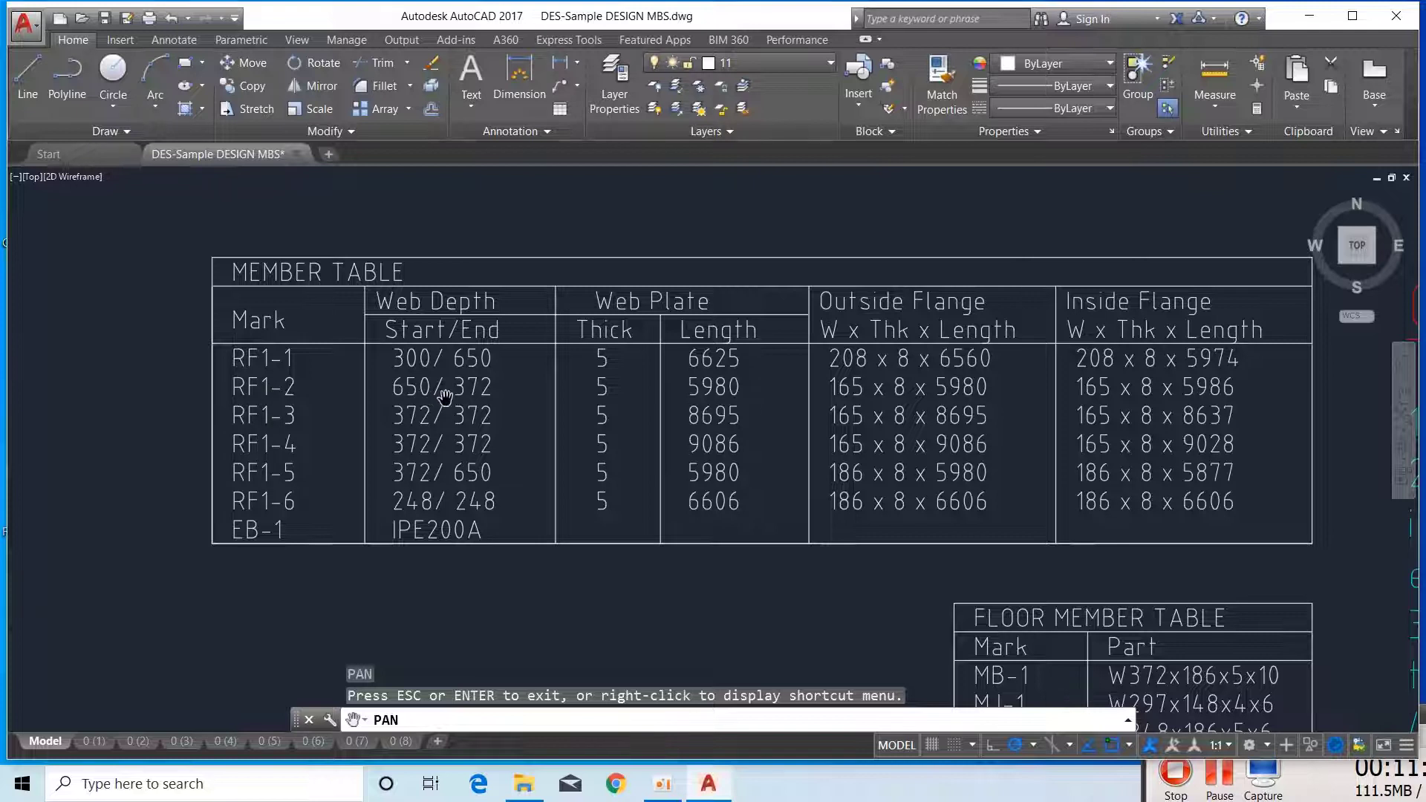
drag(443, 396, 454, 414)
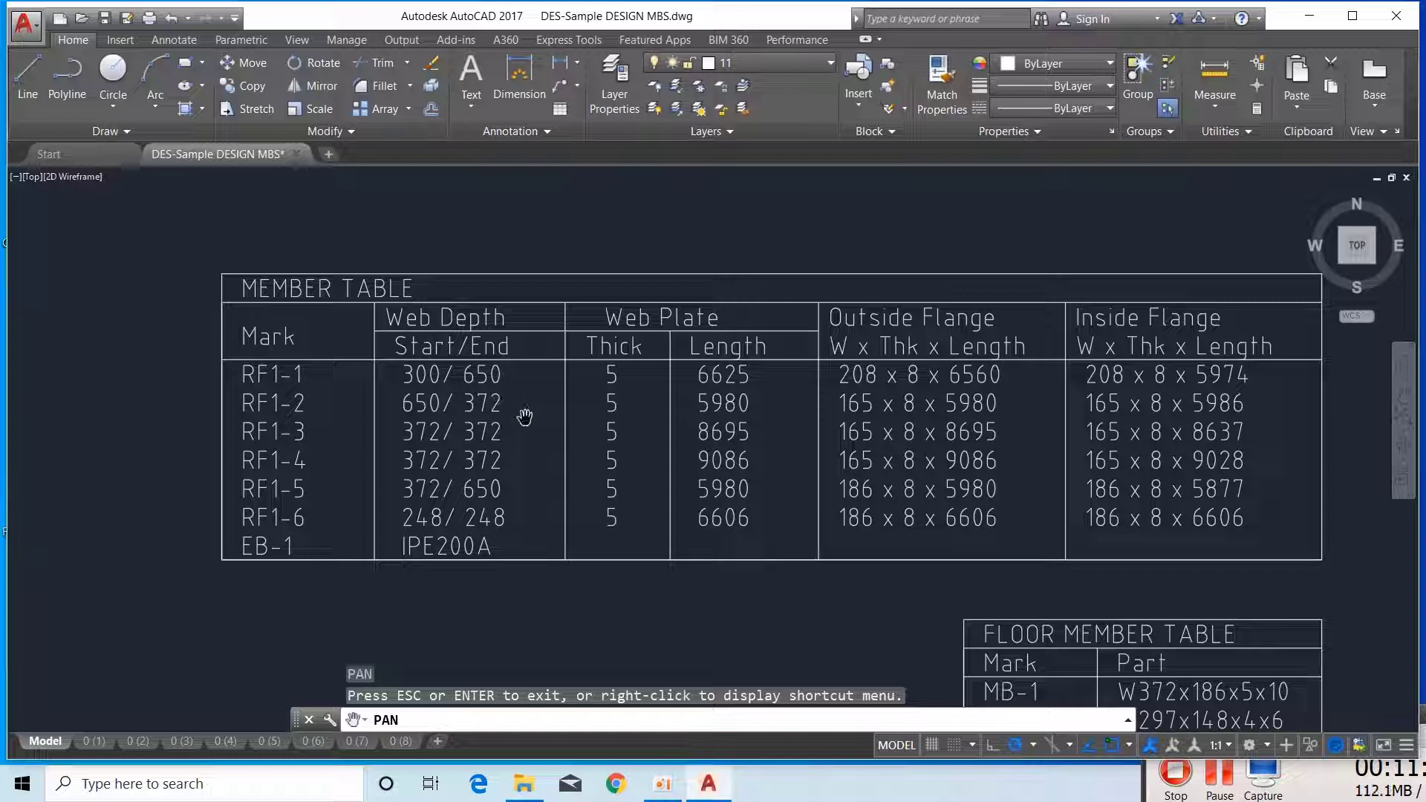
drag(849, 418, 857, 397)
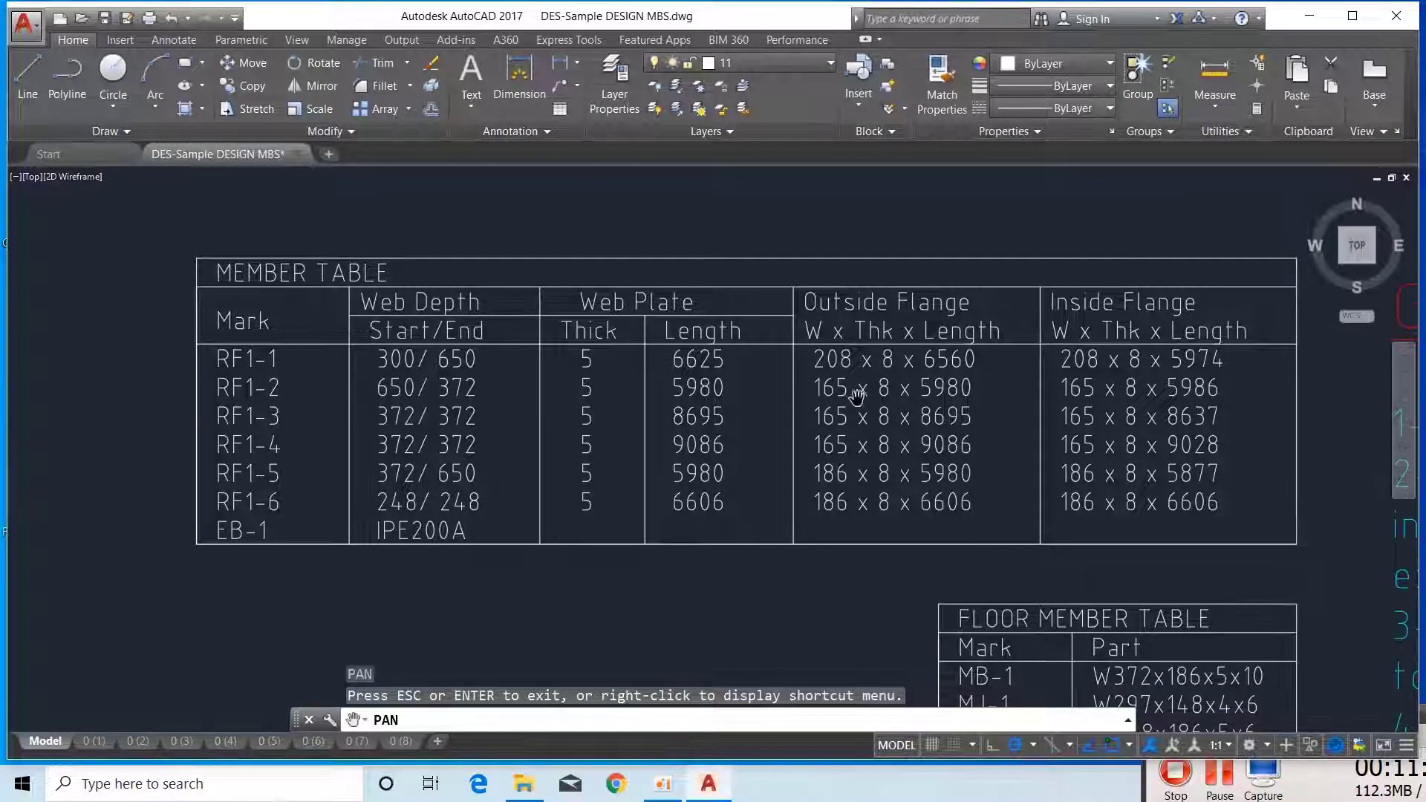
drag(896, 315, 881, 329)
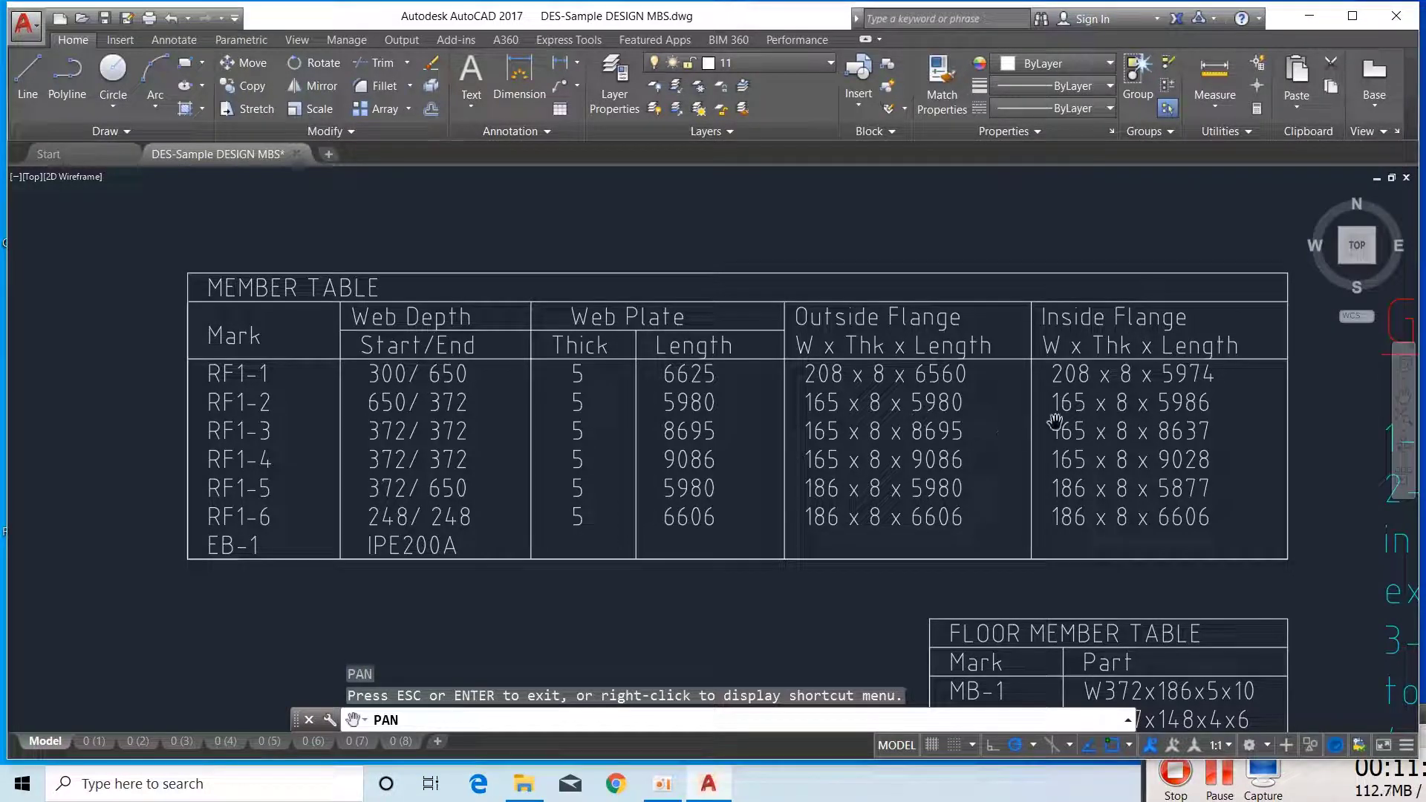
drag(398, 503, 426, 524)
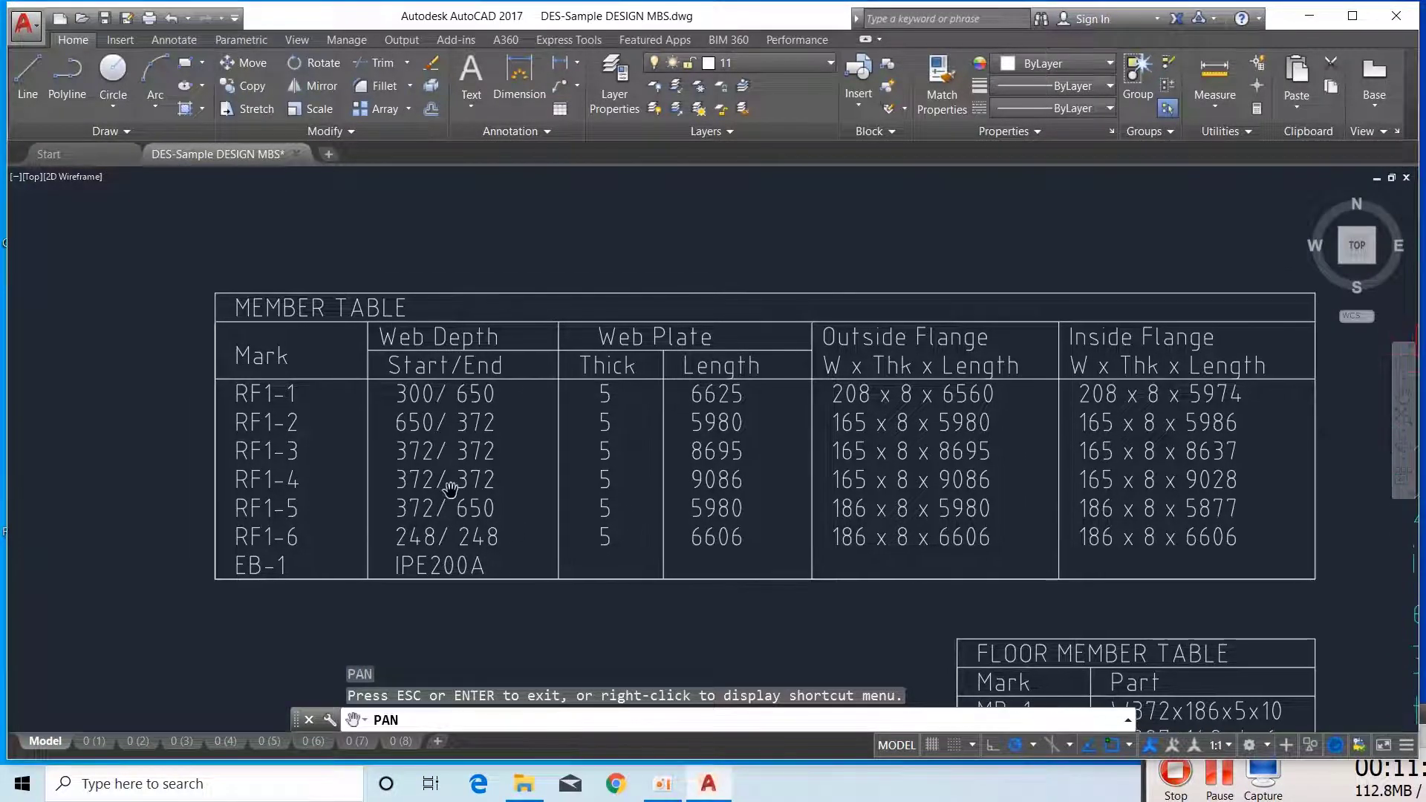
drag(419, 453, 452, 433)
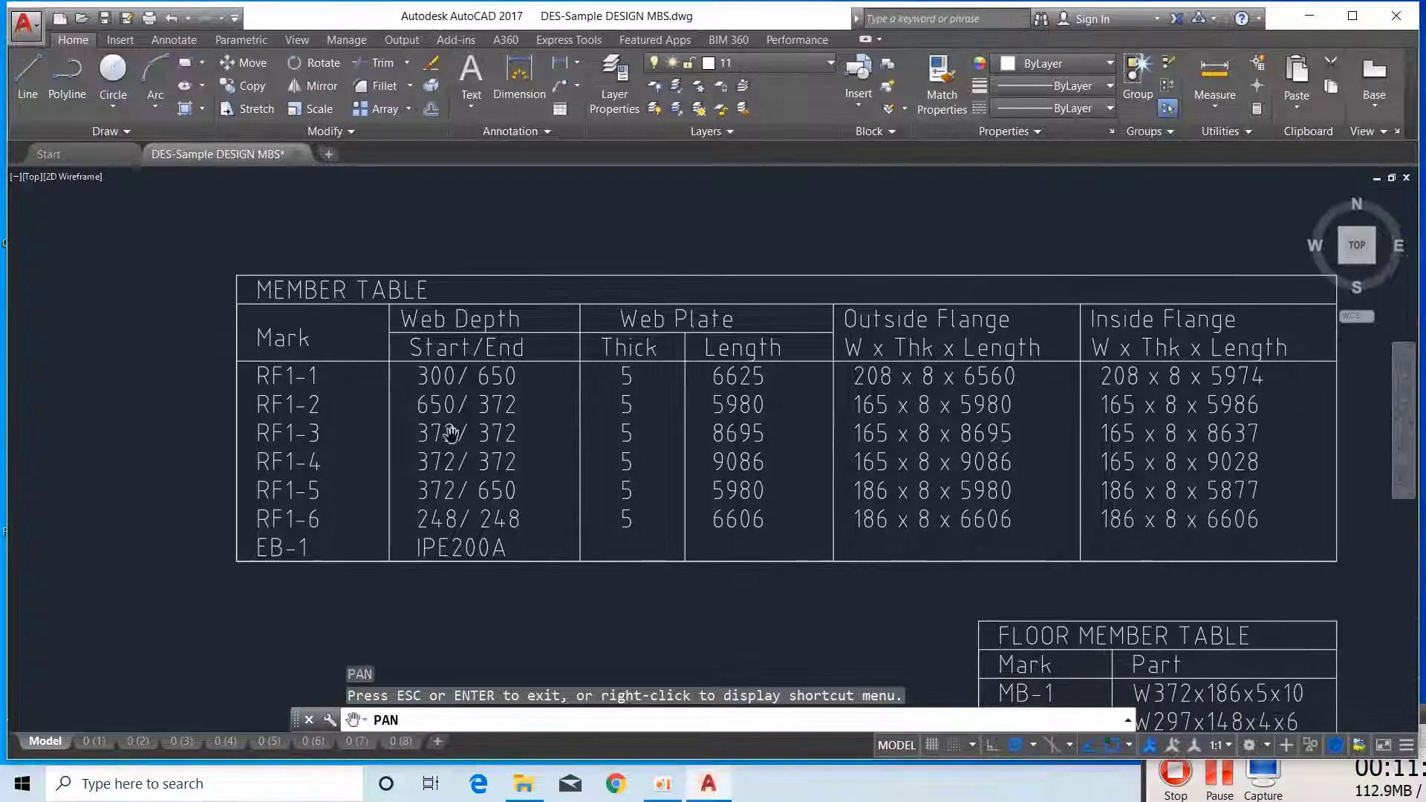
- Zoom in and out and reposition the member and floor member tables together
scroll(502, 407, down, 3)
scroll(446, 542, down, 3)
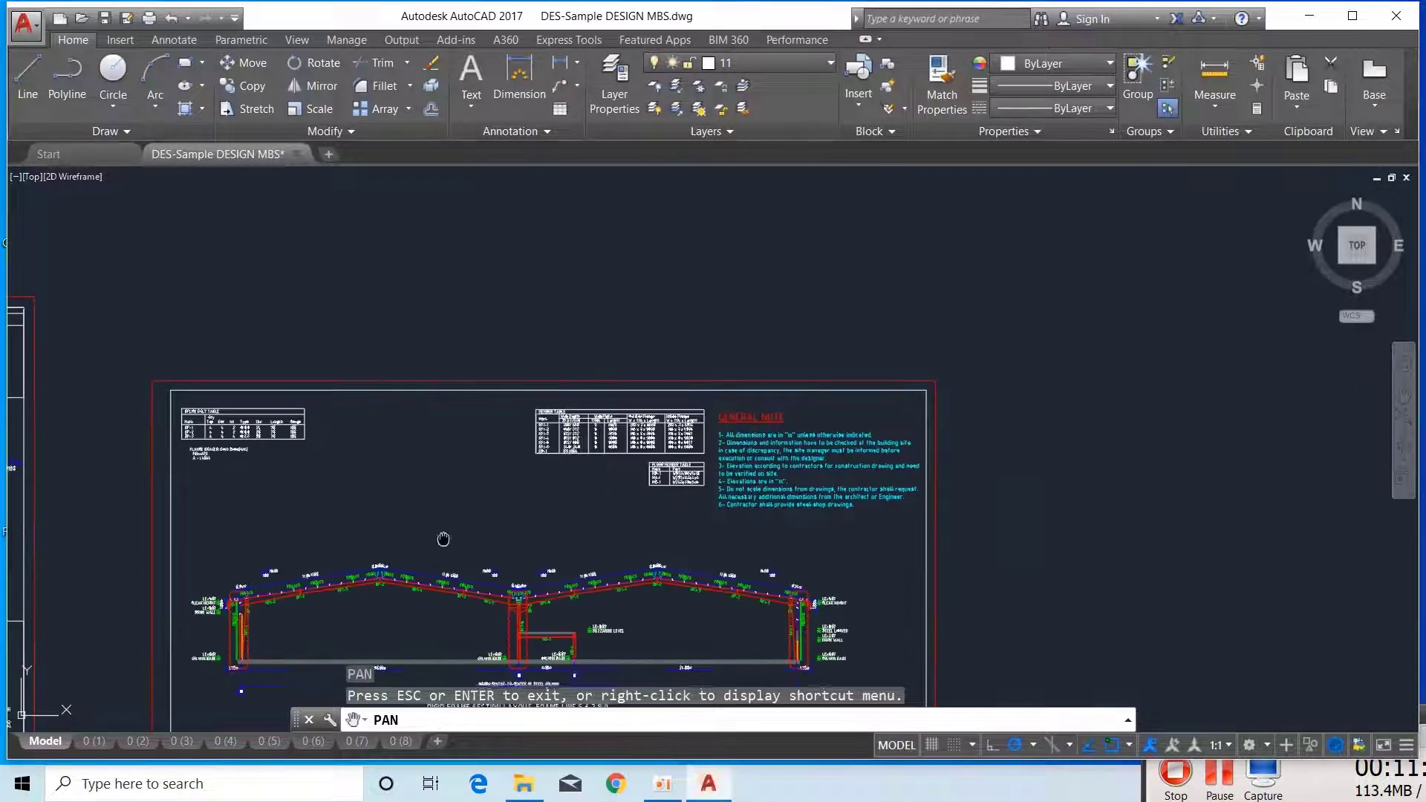
scroll(360, 519, up, 5)
scroll(360, 519, up, 2)
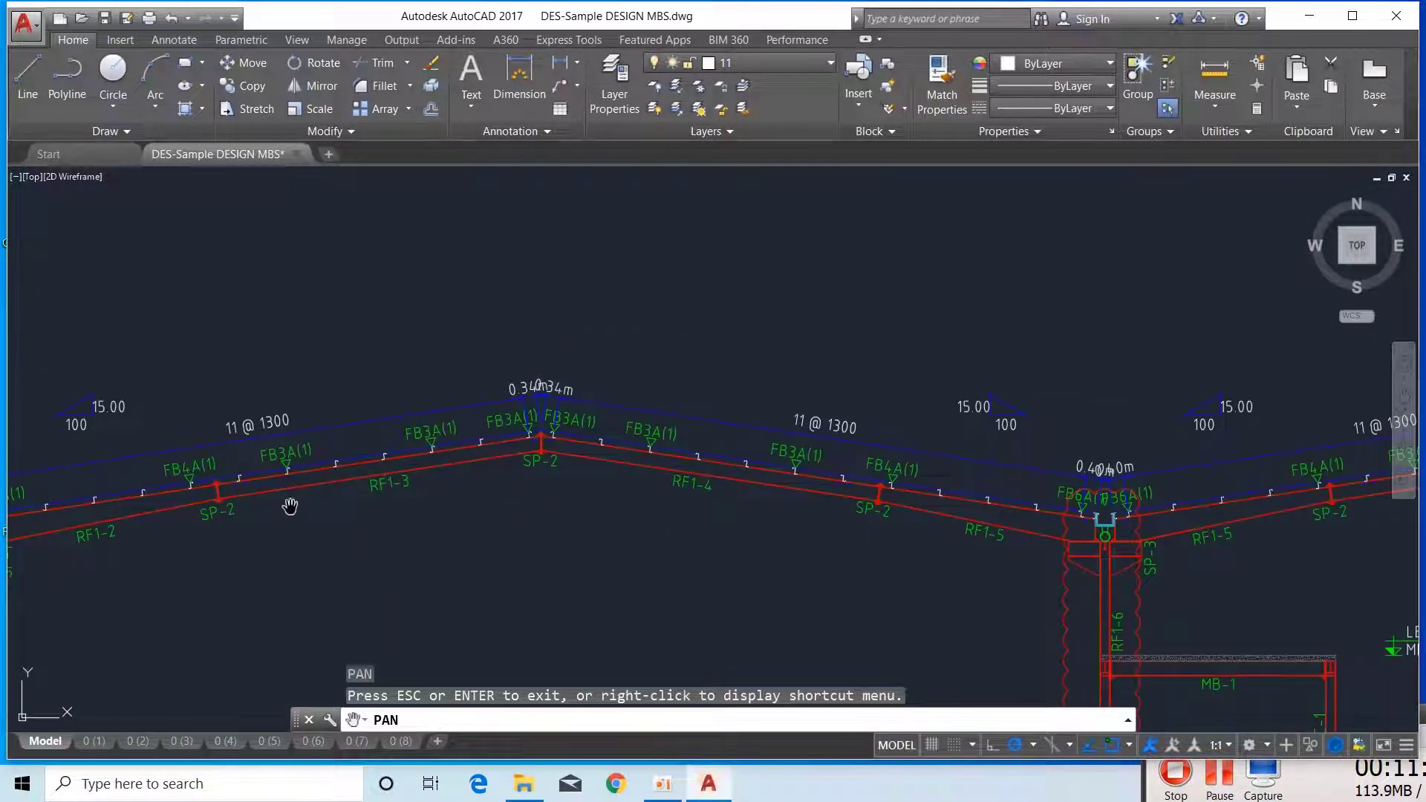
scroll(308, 492, down, 2)
scroll(307, 492, down, 3)
scroll(572, 384, up, 3)
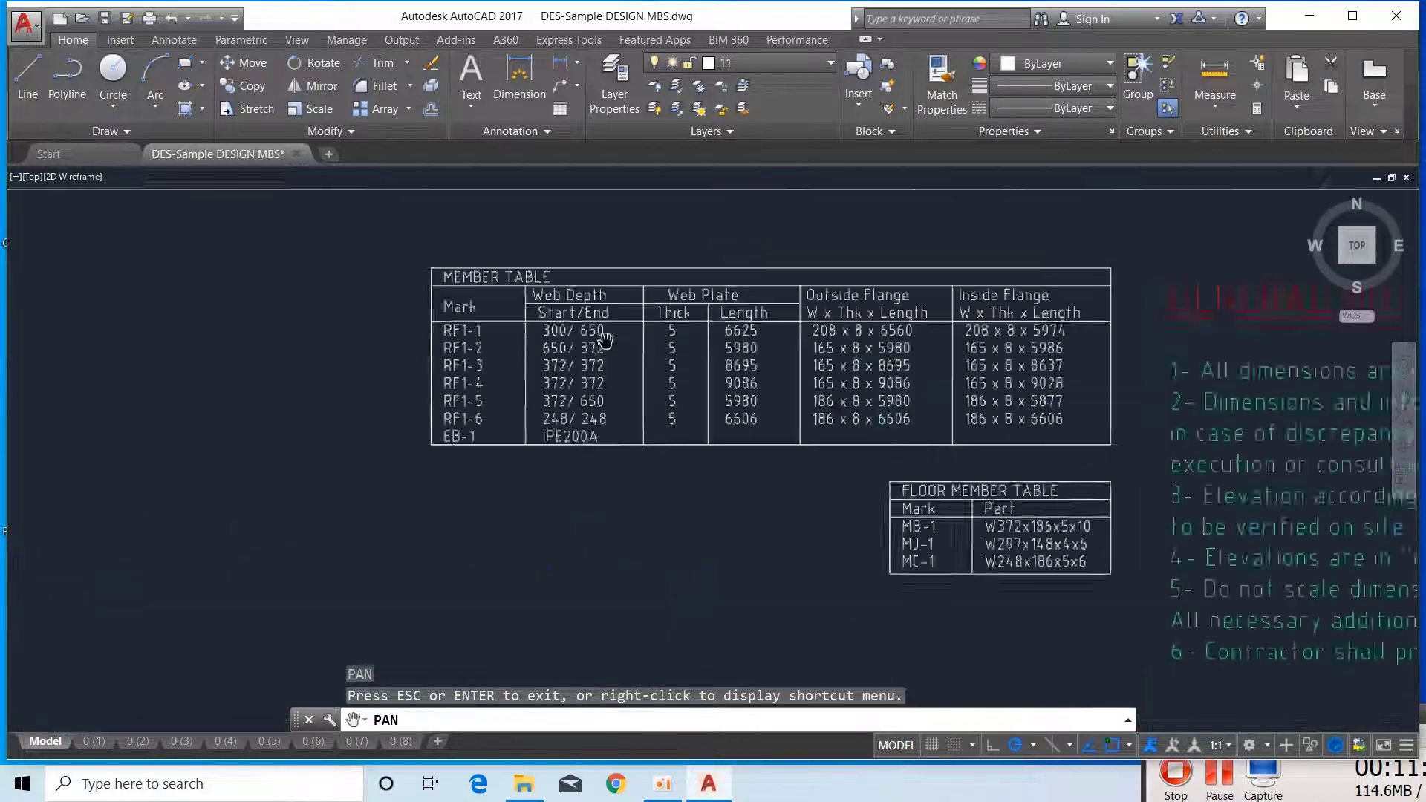
scroll(572, 384, up, 2)
drag(573, 384, 587, 406)
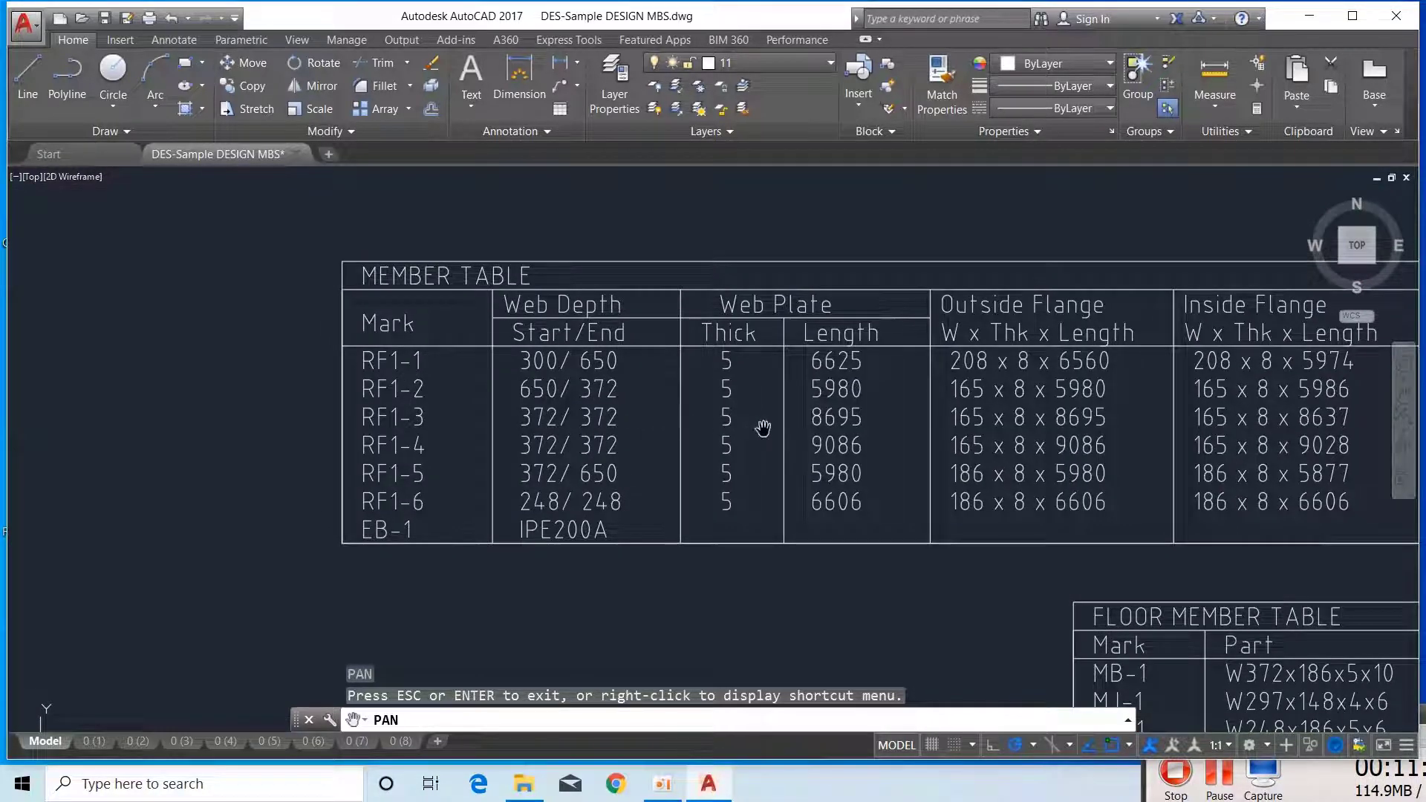
drag(891, 419, 848, 422)
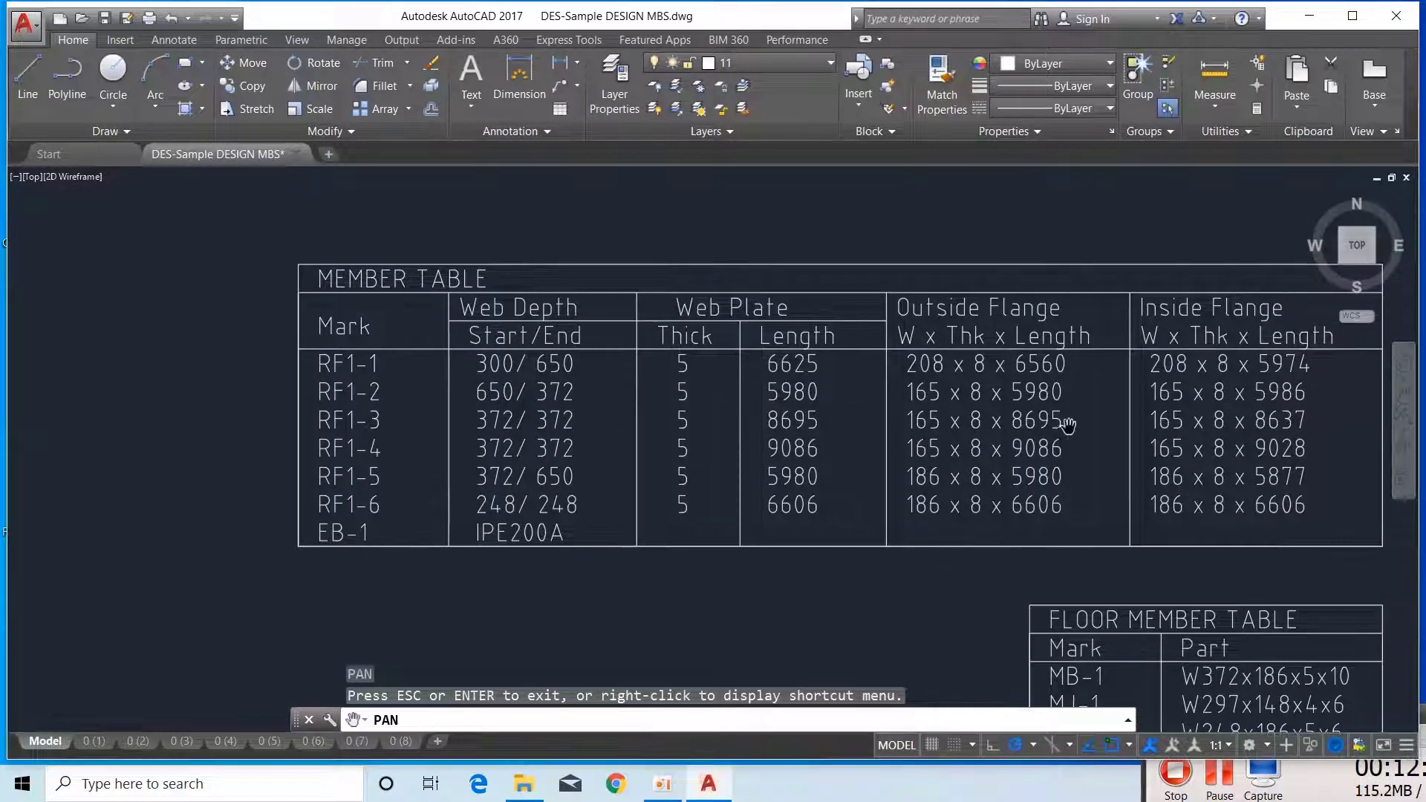
scroll(630, 452, down, 5)
scroll(669, 476, up, 4)
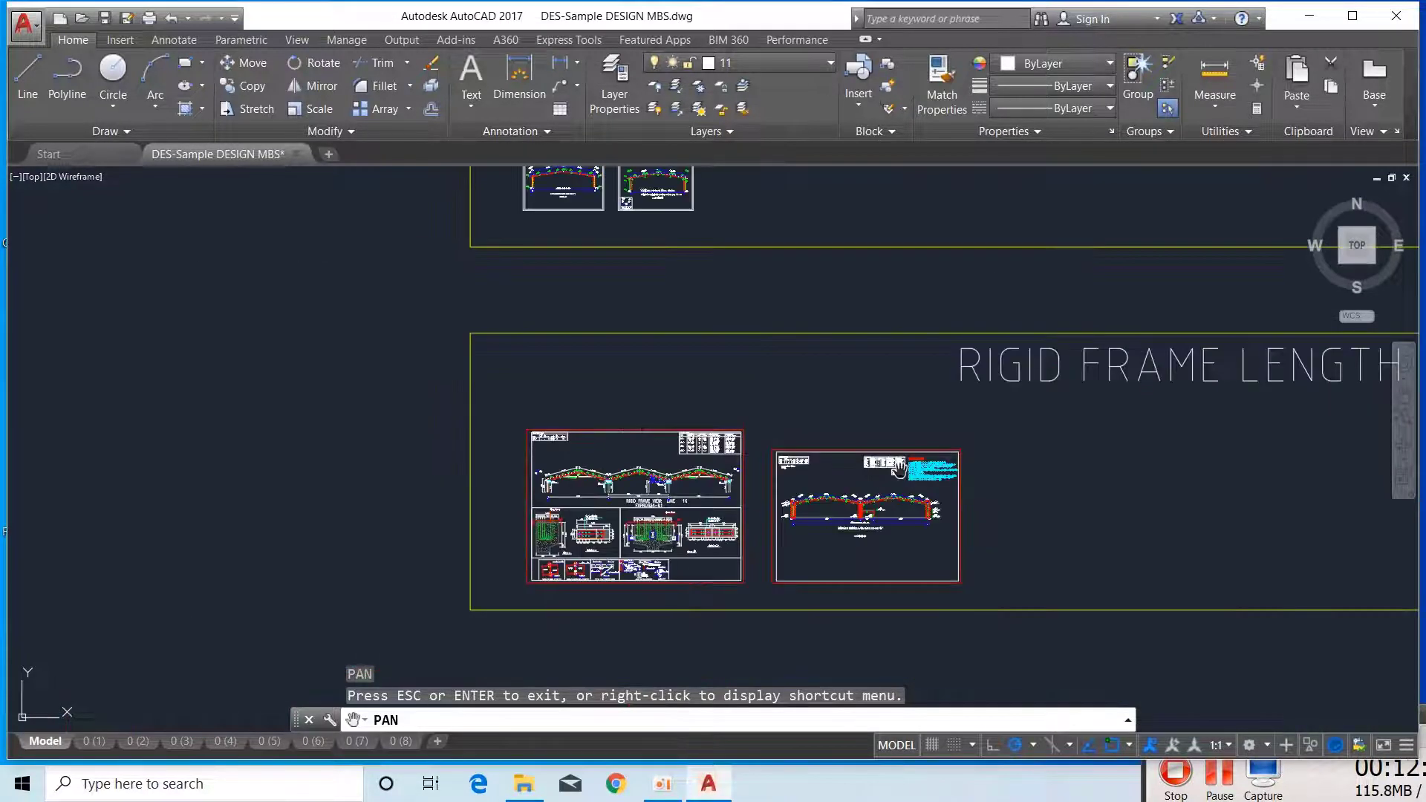
- Pan to the RIGID FRAME LENGTH 30m-10m group and centre it on screen
drag(906, 486, 670, 497)
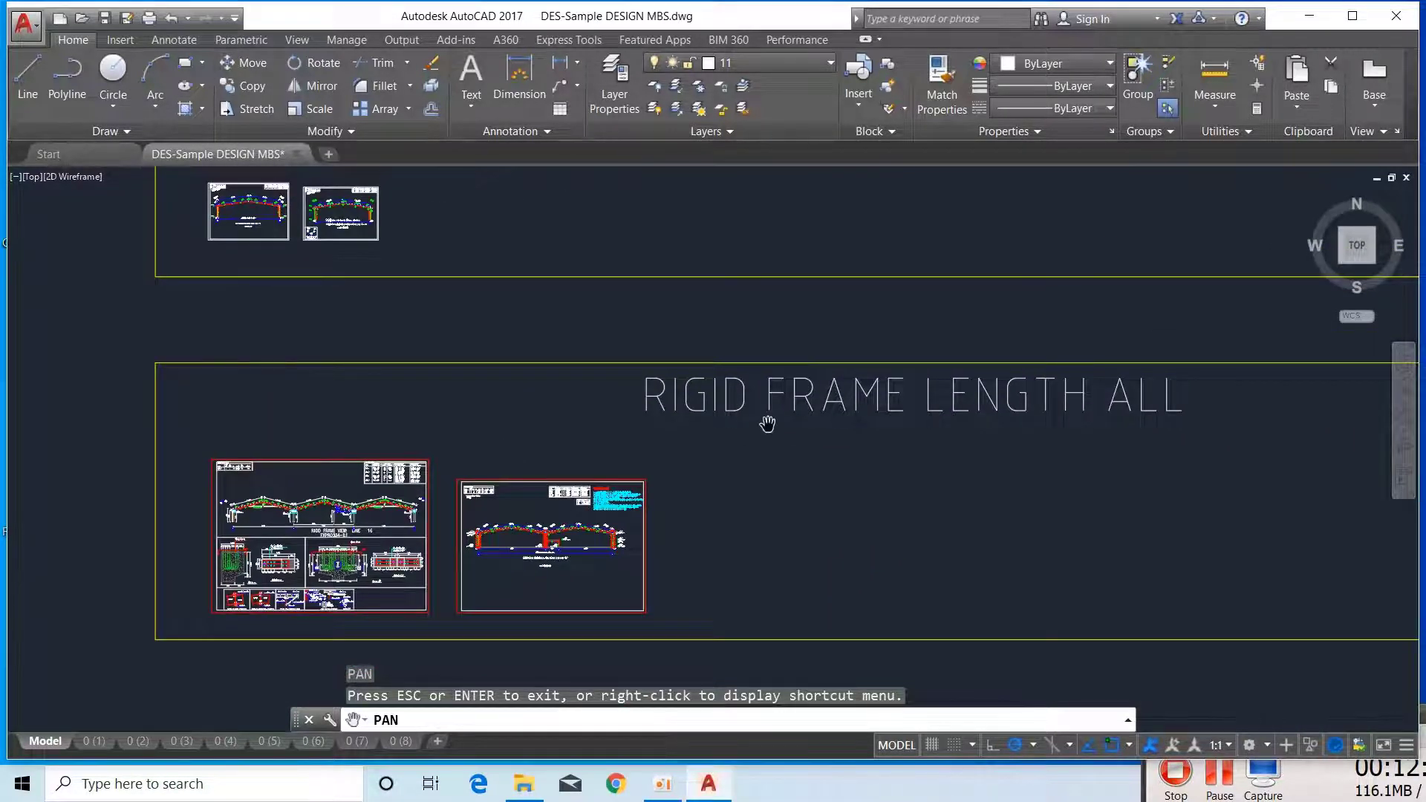
drag(767, 424, 711, 514)
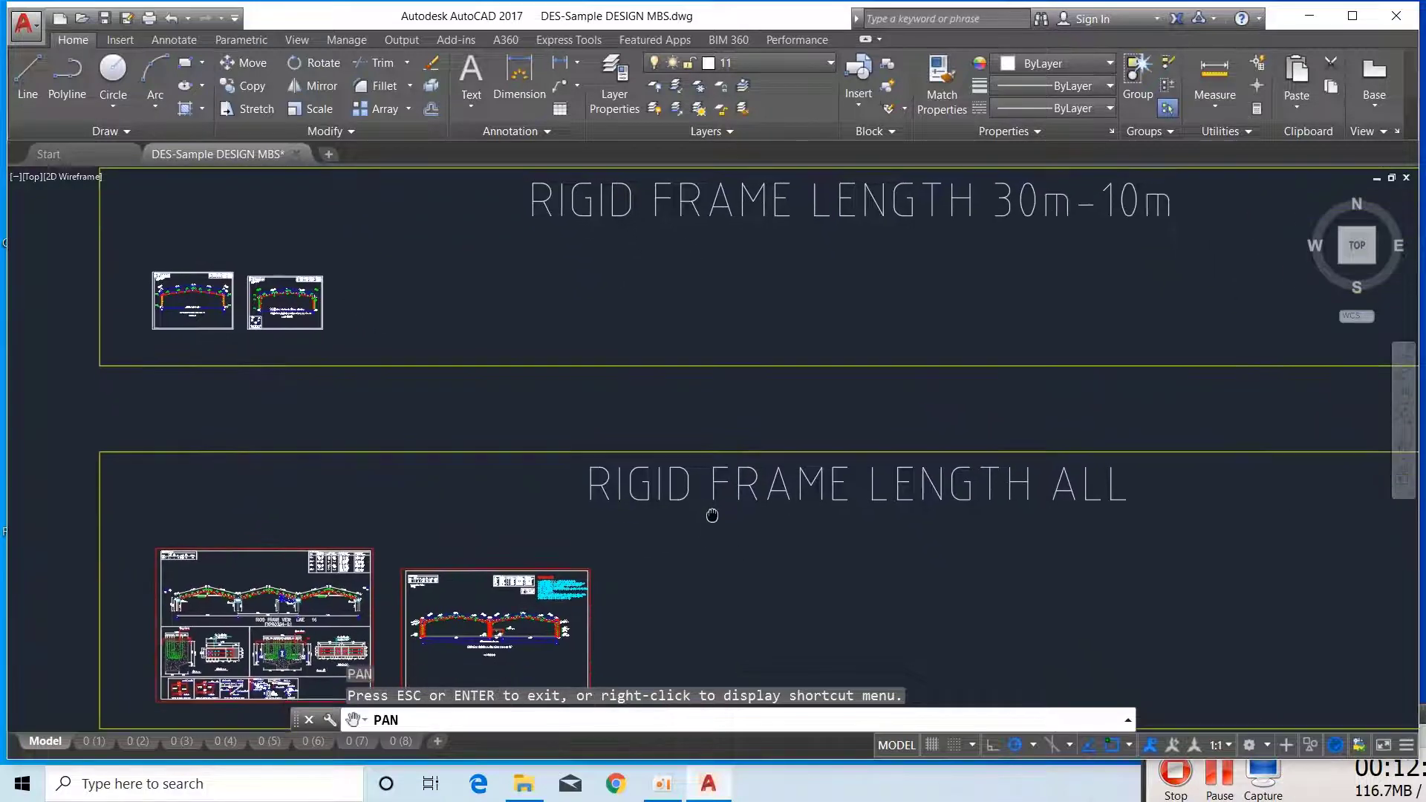
drag(758, 410, 748, 483)
drag(728, 430, 729, 478)
drag(793, 413, 735, 490)
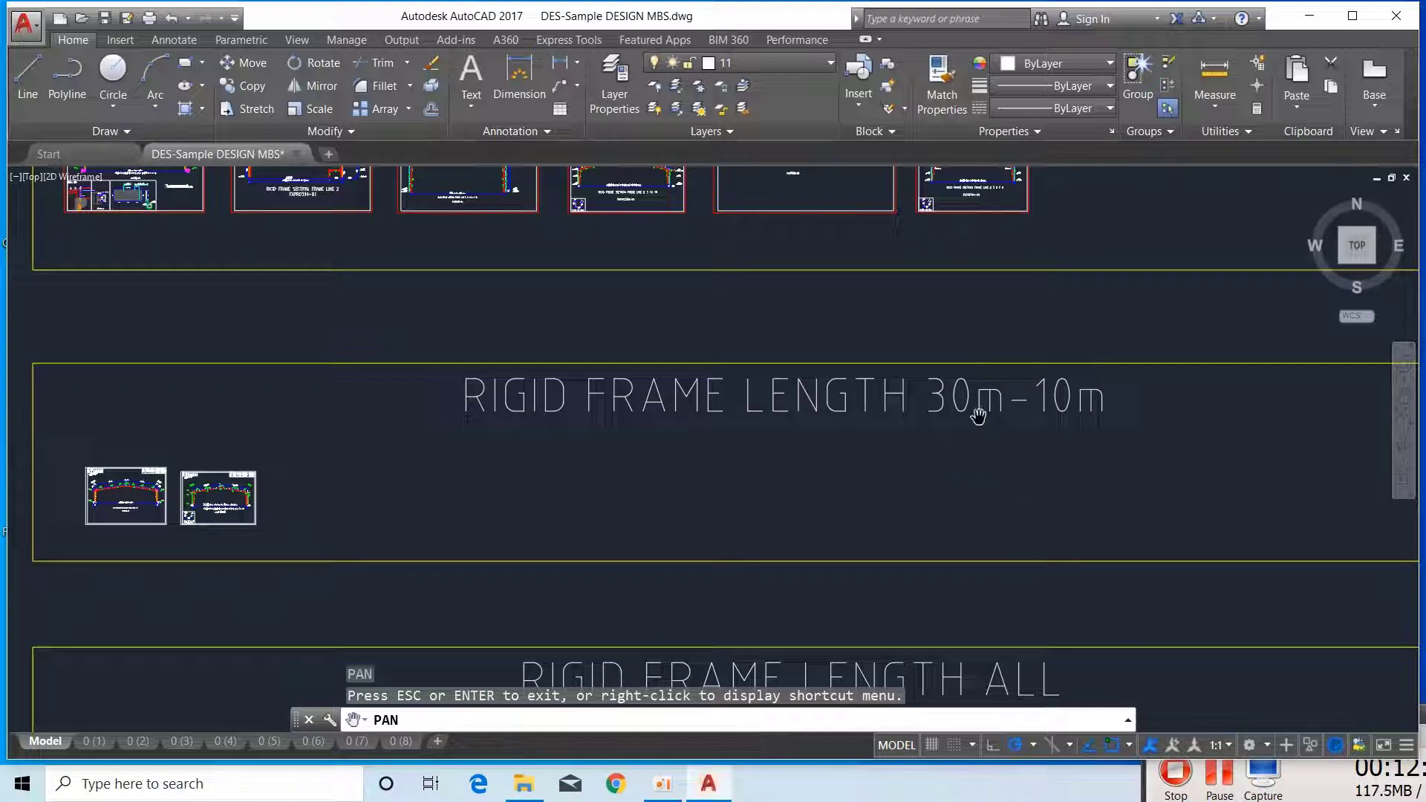
- Zoom into the frame line 2 to 6 section sheet with its 28000 out-to-out span
drag(889, 468, 901, 479)
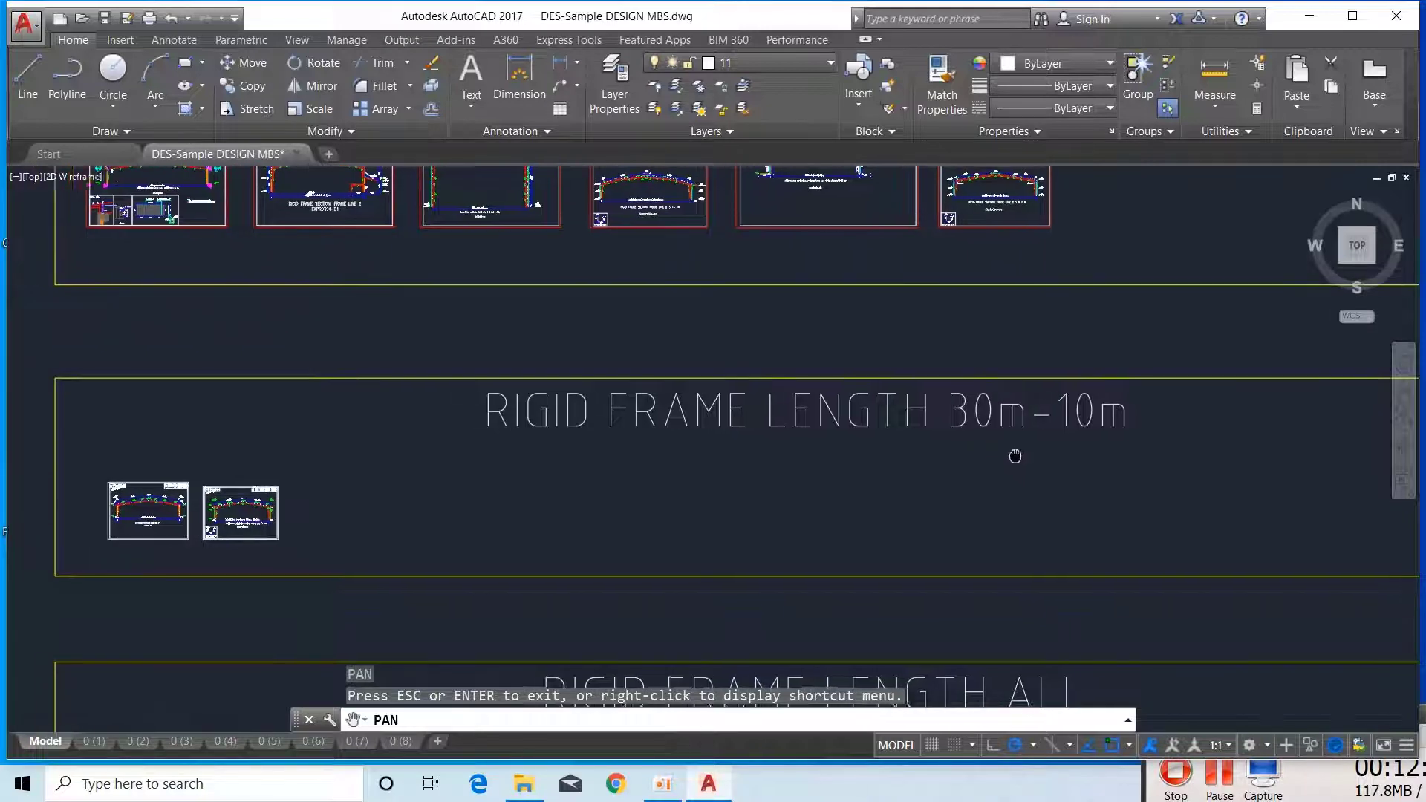
drag(1006, 458, 1059, 497)
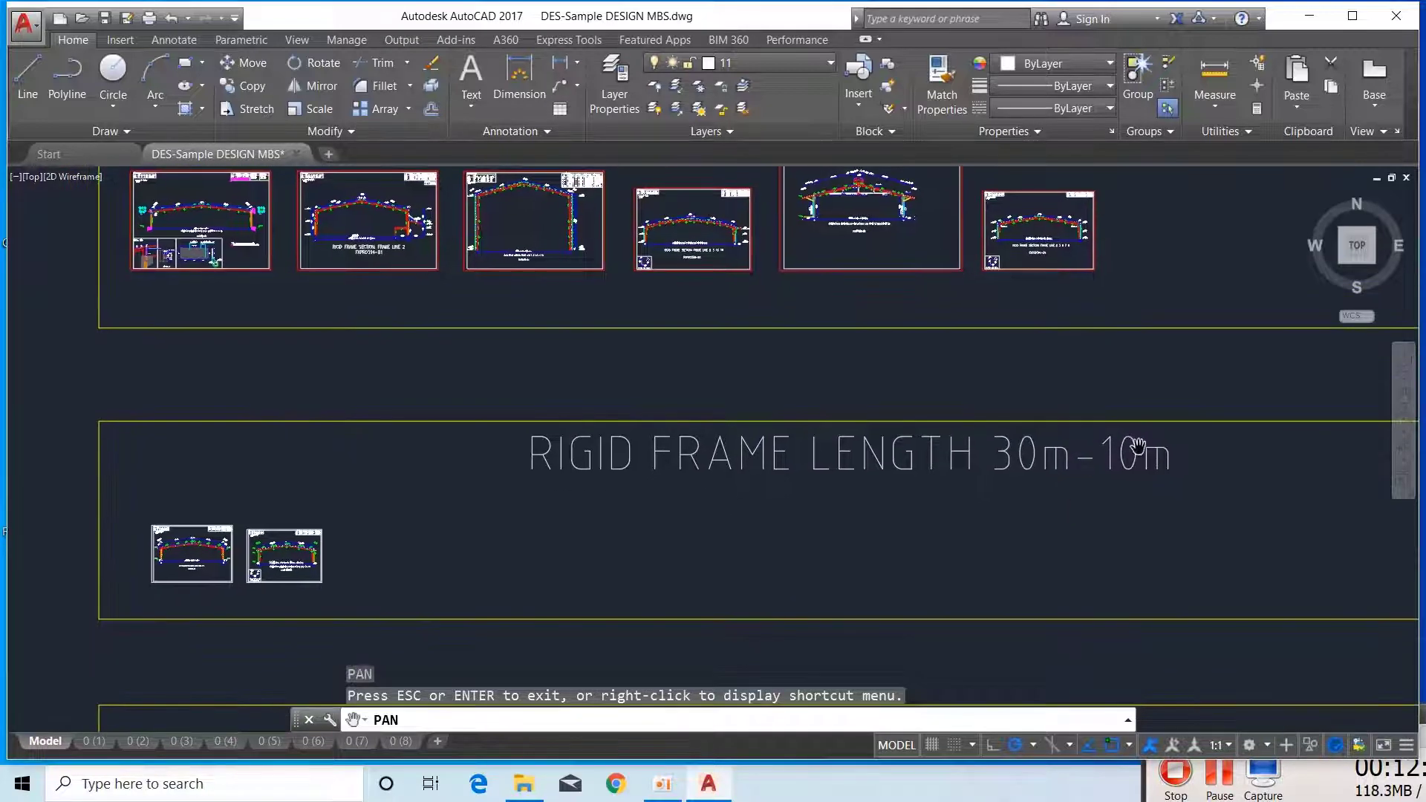
drag(822, 527, 1015, 496)
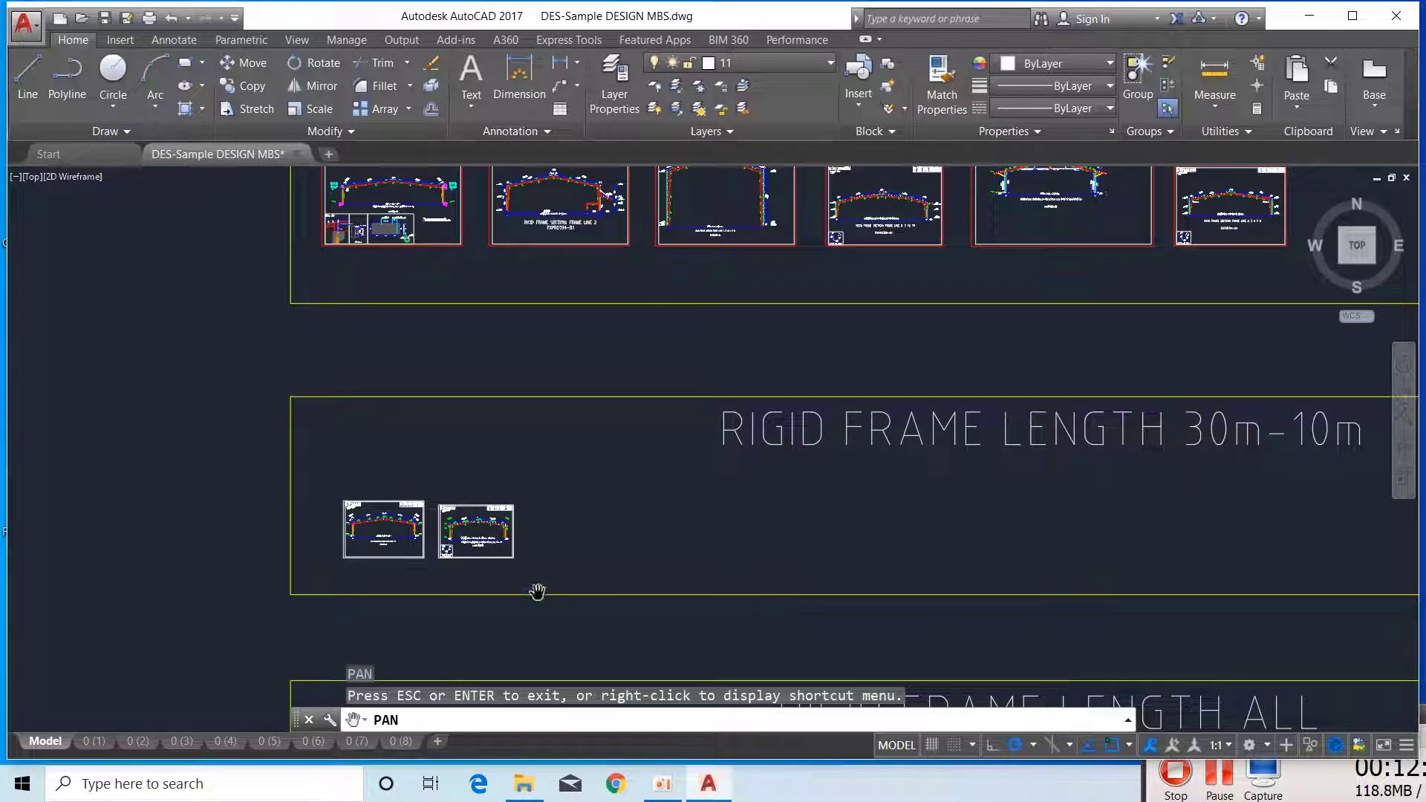
scroll(371, 467, up, 5)
scroll(383, 462, up, 4)
drag(383, 462, 563, 408)
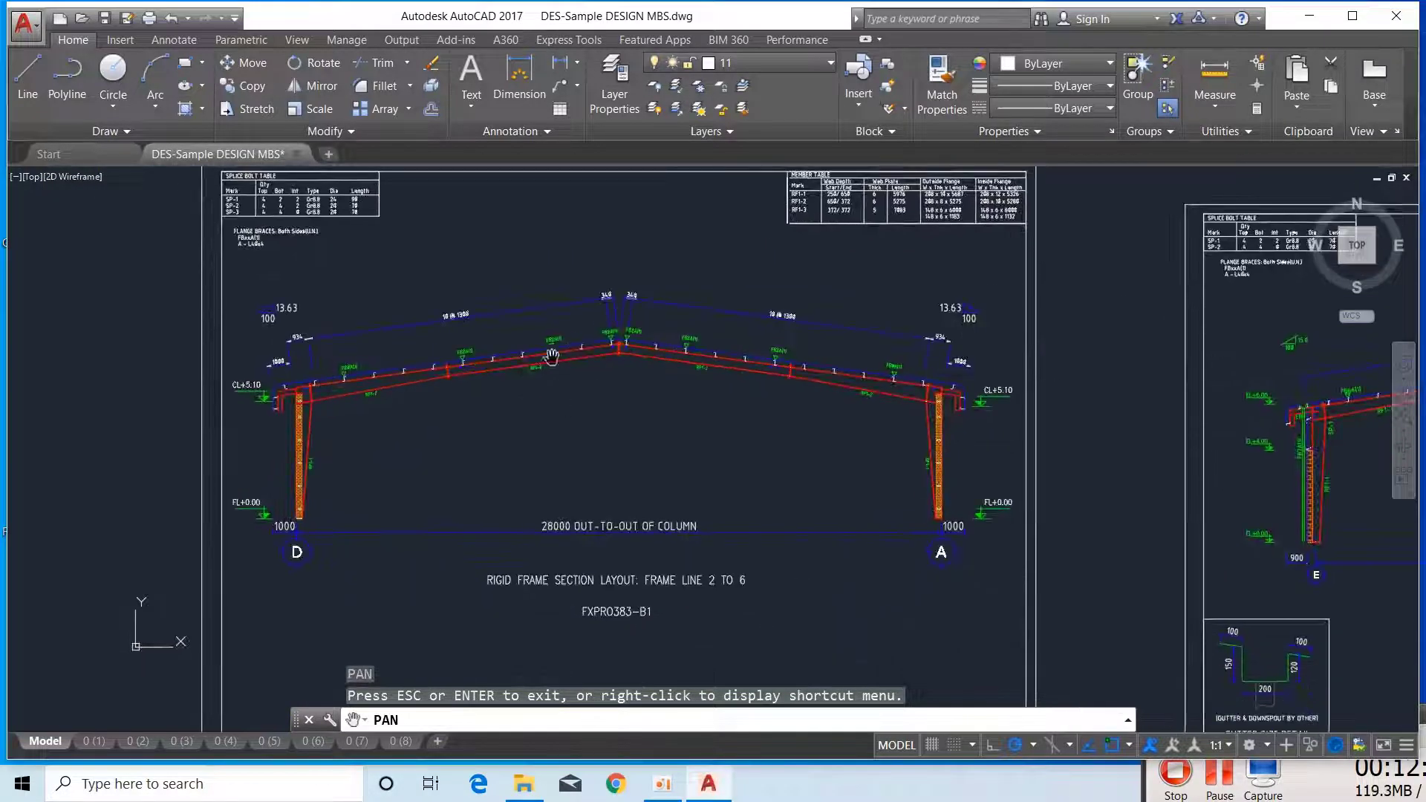
- Fine-tune the frame line 2 to 6 sheet's position while zooming in and out
drag(551, 357, 564, 437)
drag(591, 488, 551, 430)
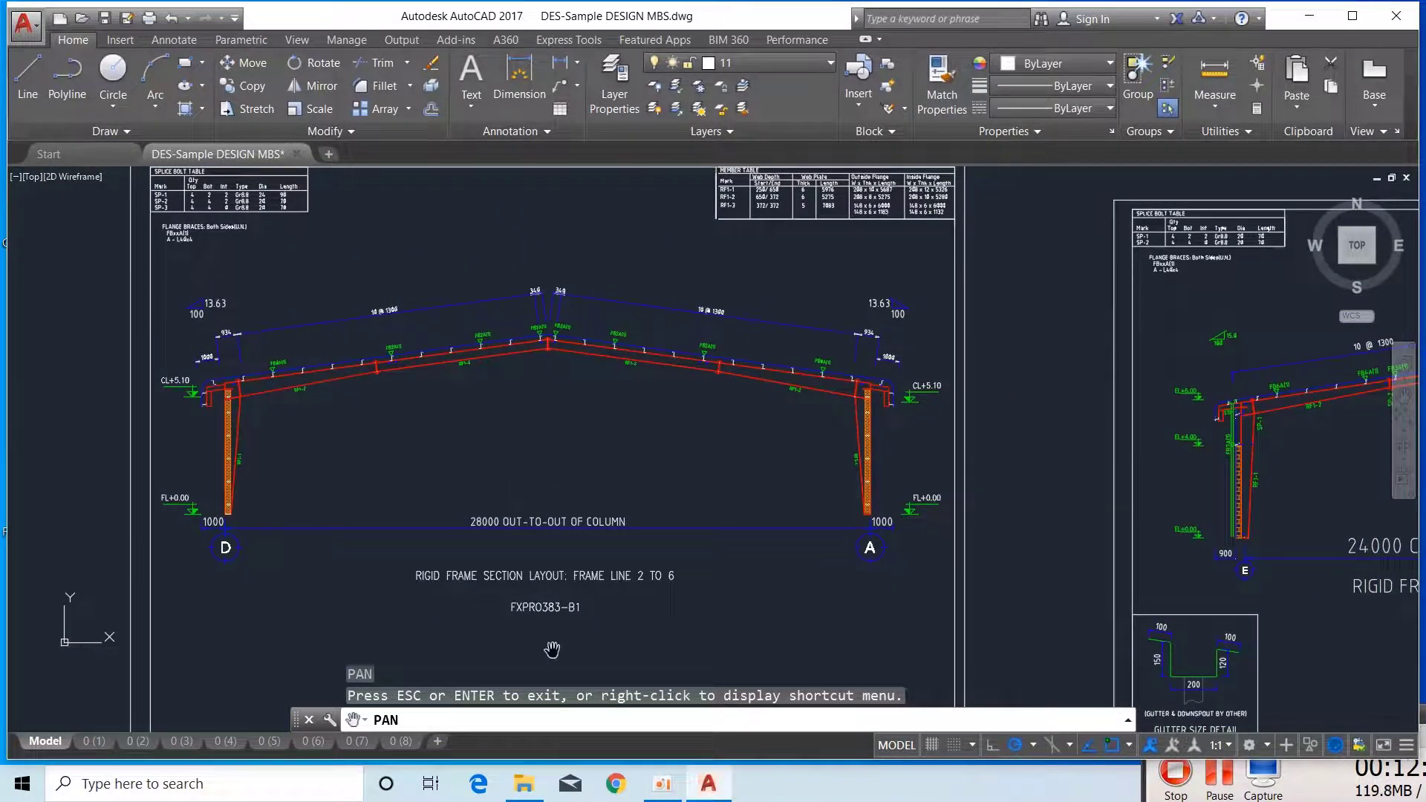
scroll(245, 395, up, 2)
scroll(245, 394, up, 2)
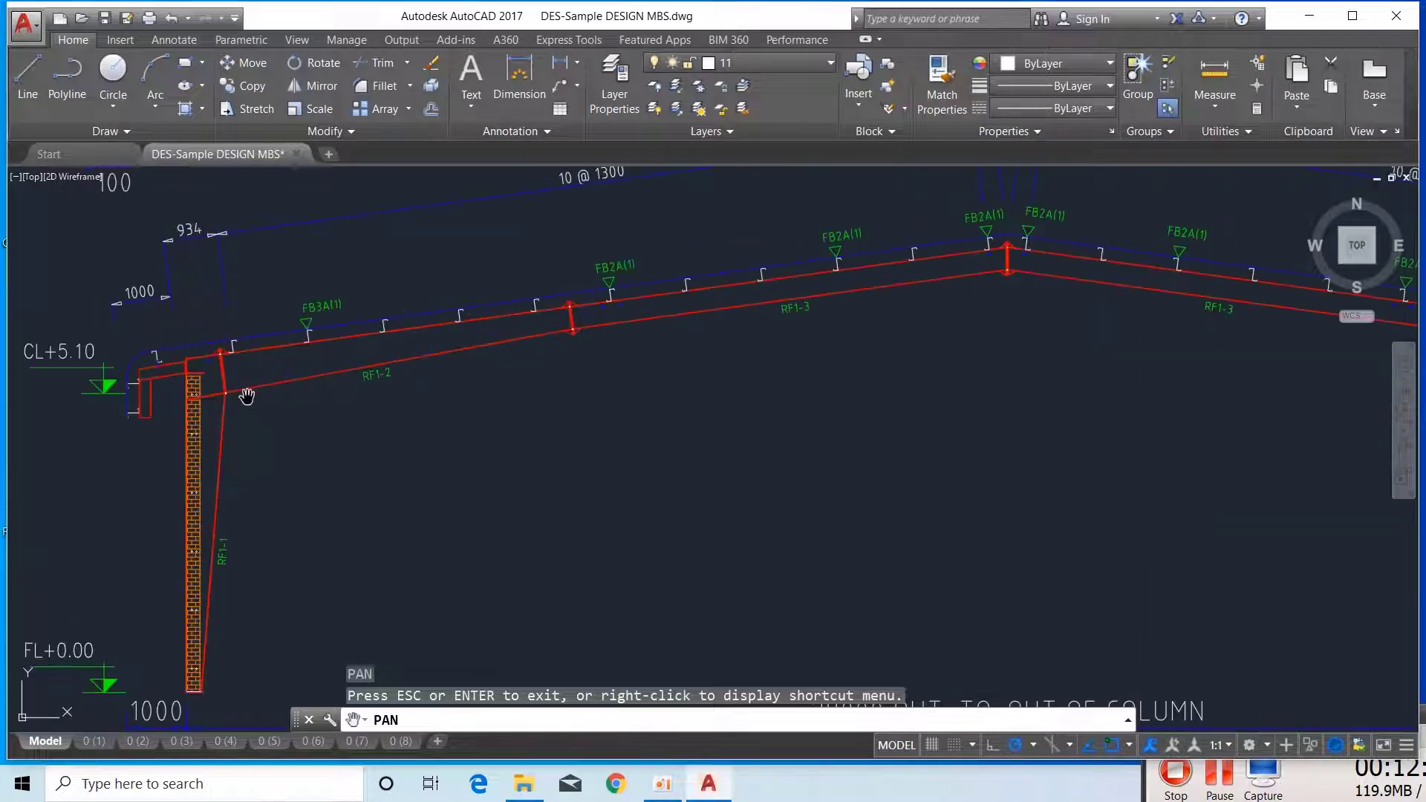
scroll(239, 403, down, 2)
scroll(238, 403, down, 2)
scroll(223, 401, up, 2)
scroll(216, 401, down, 2)
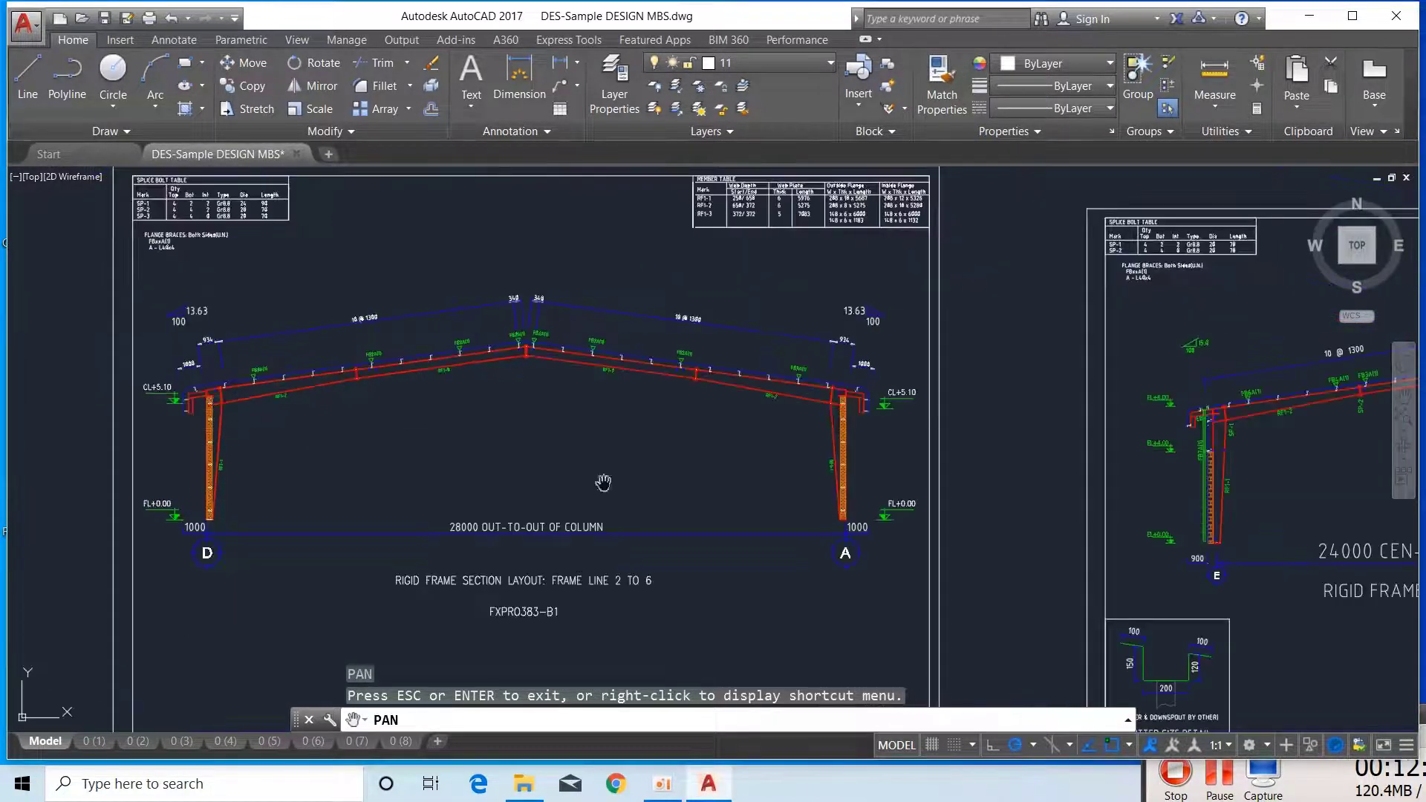
- Bring the FXPRO360-B1 frame line 2 to 10 sheet to centre and zoom in
drag(995, 482, 473, 486)
scroll(473, 487, down, 2)
drag(765, 548, 976, 493)
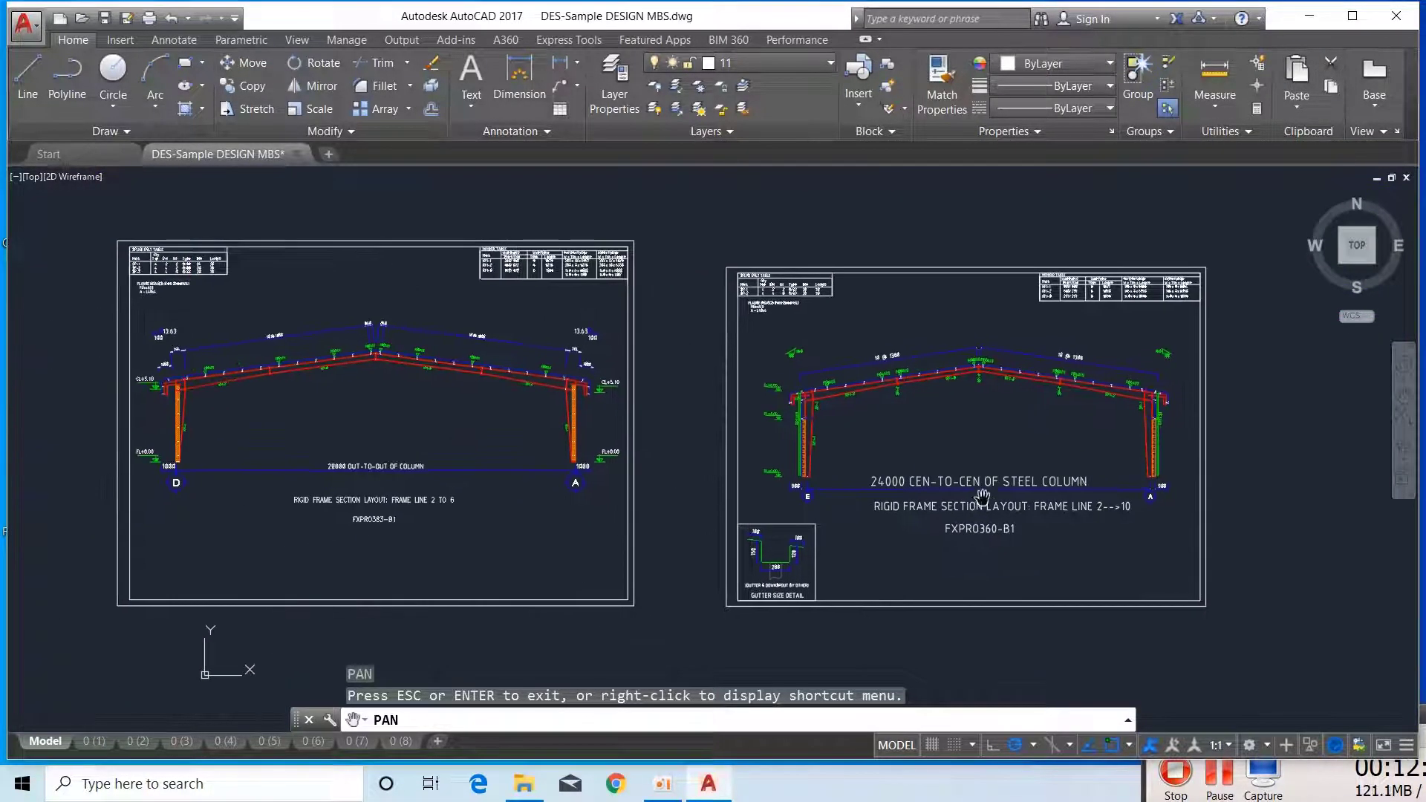
mouse_move(911, 453)
mouse_down()
mouse_move(903, 532)
mouse_move(809, 523)
mouse_up()
scroll(1016, 577, up, 2)
scroll(830, 528, up, 1)
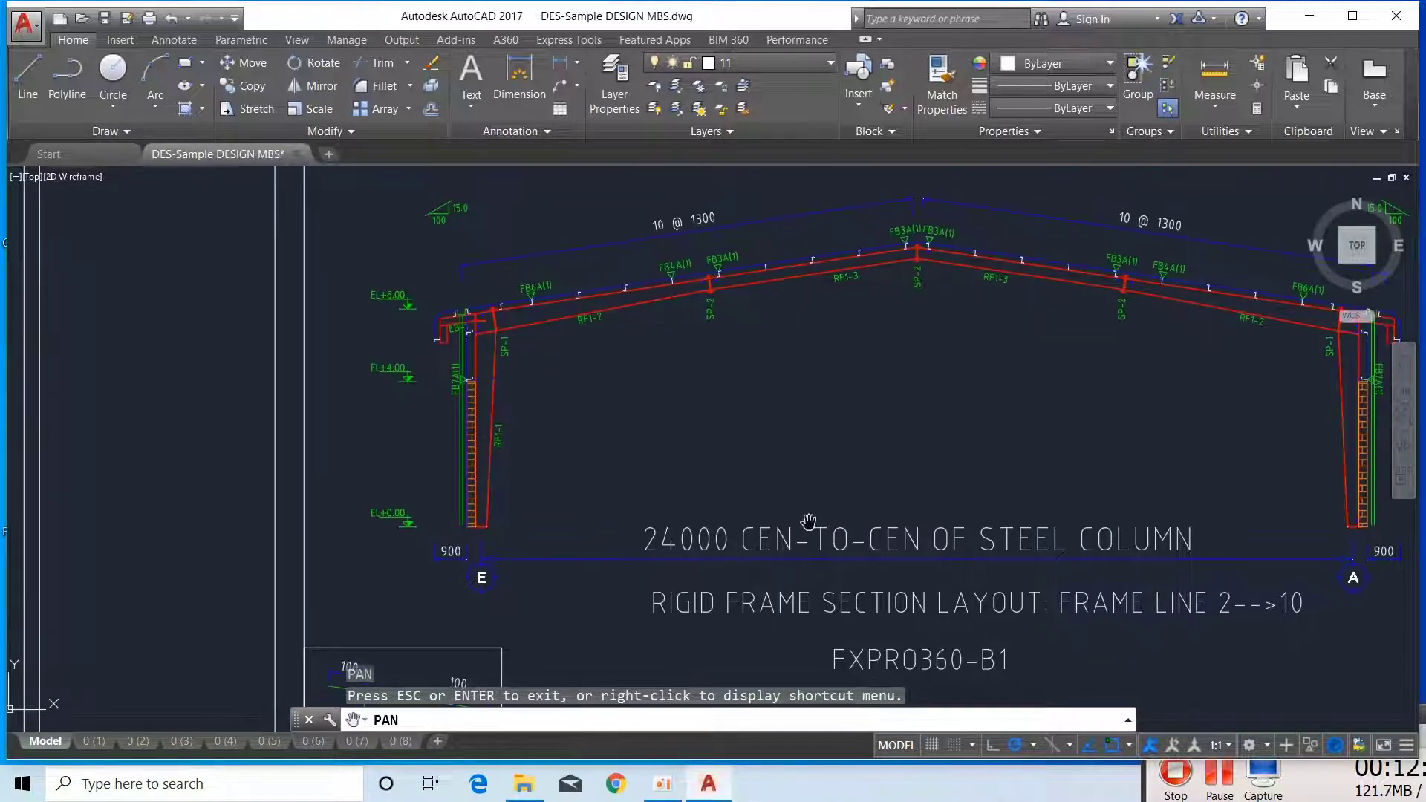
scroll(798, 519, down, 3)
scroll(787, 505, down, 1)
scroll(780, 512, up, 3)
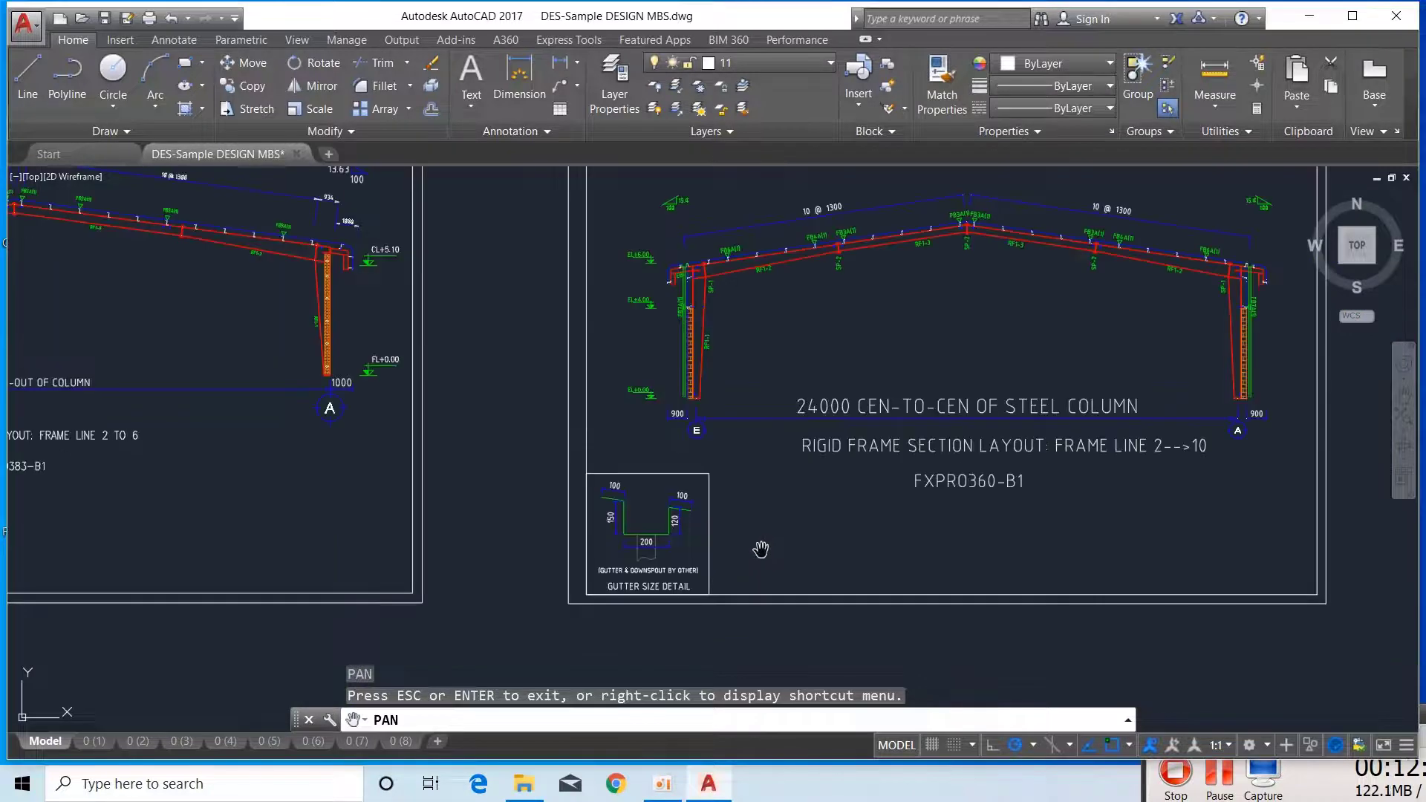
scroll(697, 568, up, 3)
- Inspect the 200-wide gutter size detail, then reframe the whole FXPRO360-B1 sheet
drag(613, 565, 626, 531)
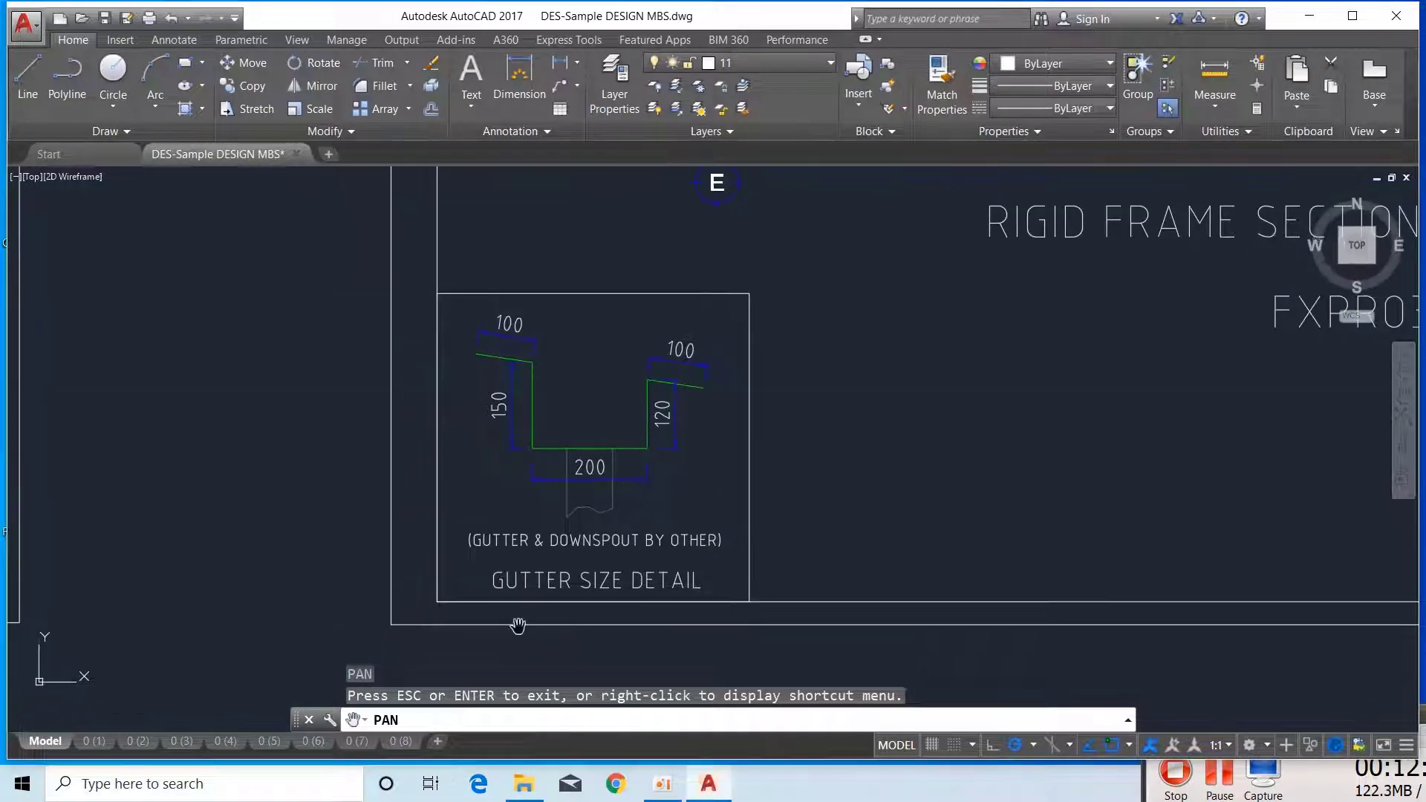
drag(654, 609, 568, 524)
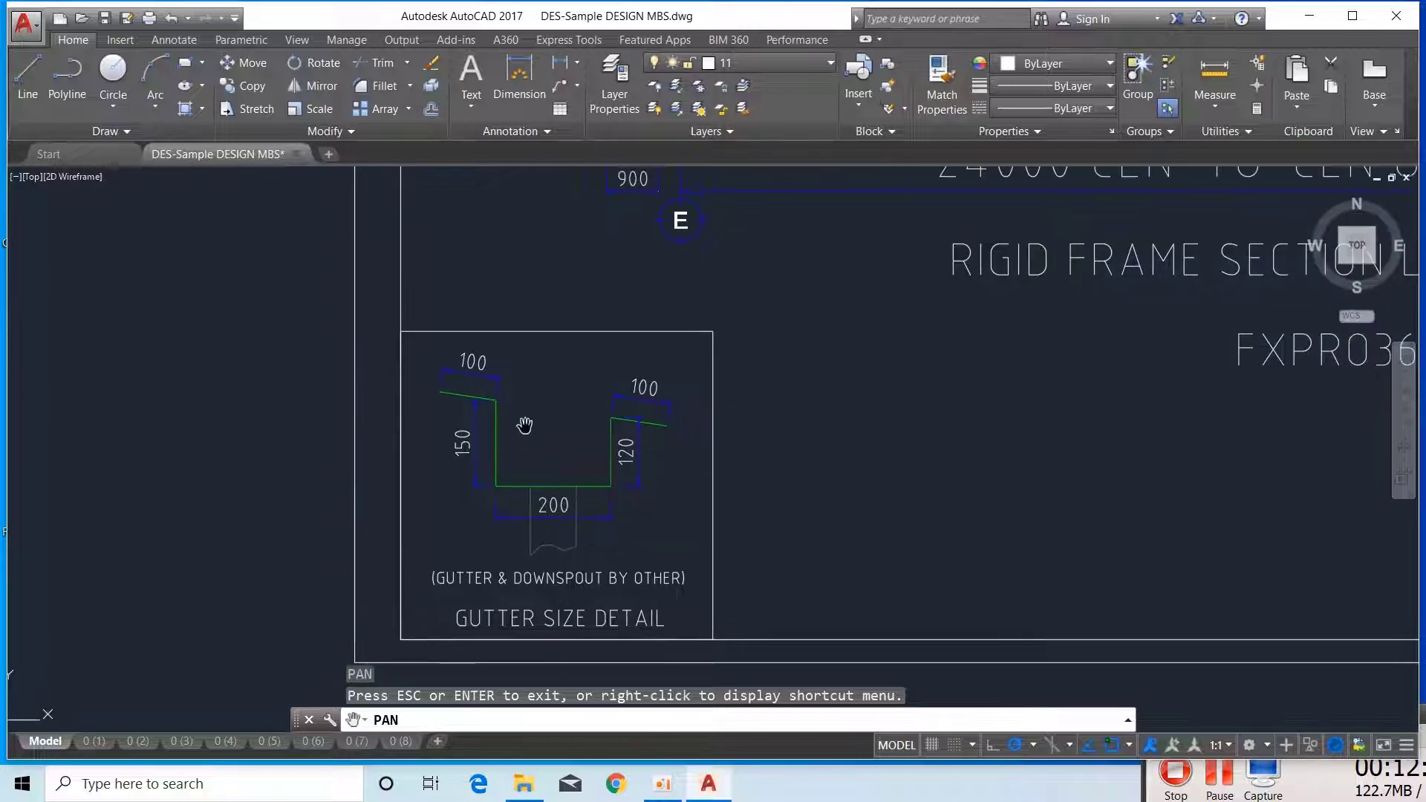
scroll(566, 503, down, 4)
drag(771, 444, 646, 600)
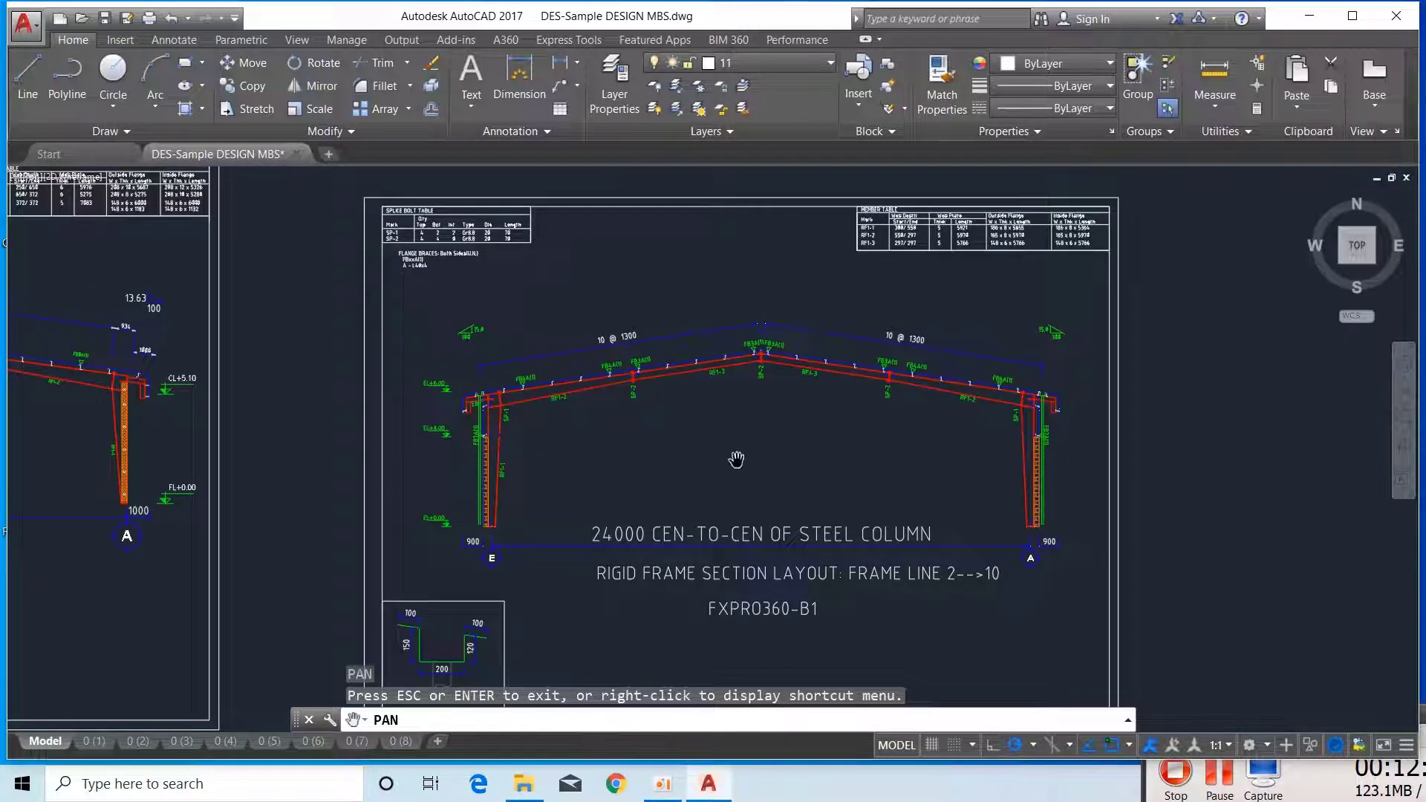
drag(735, 460, 742, 490)
- Zoom out and pan toward the RIGID FRAME LENGTH sheet groups
scroll(751, 417, up, 4)
scroll(766, 430, down, 6)
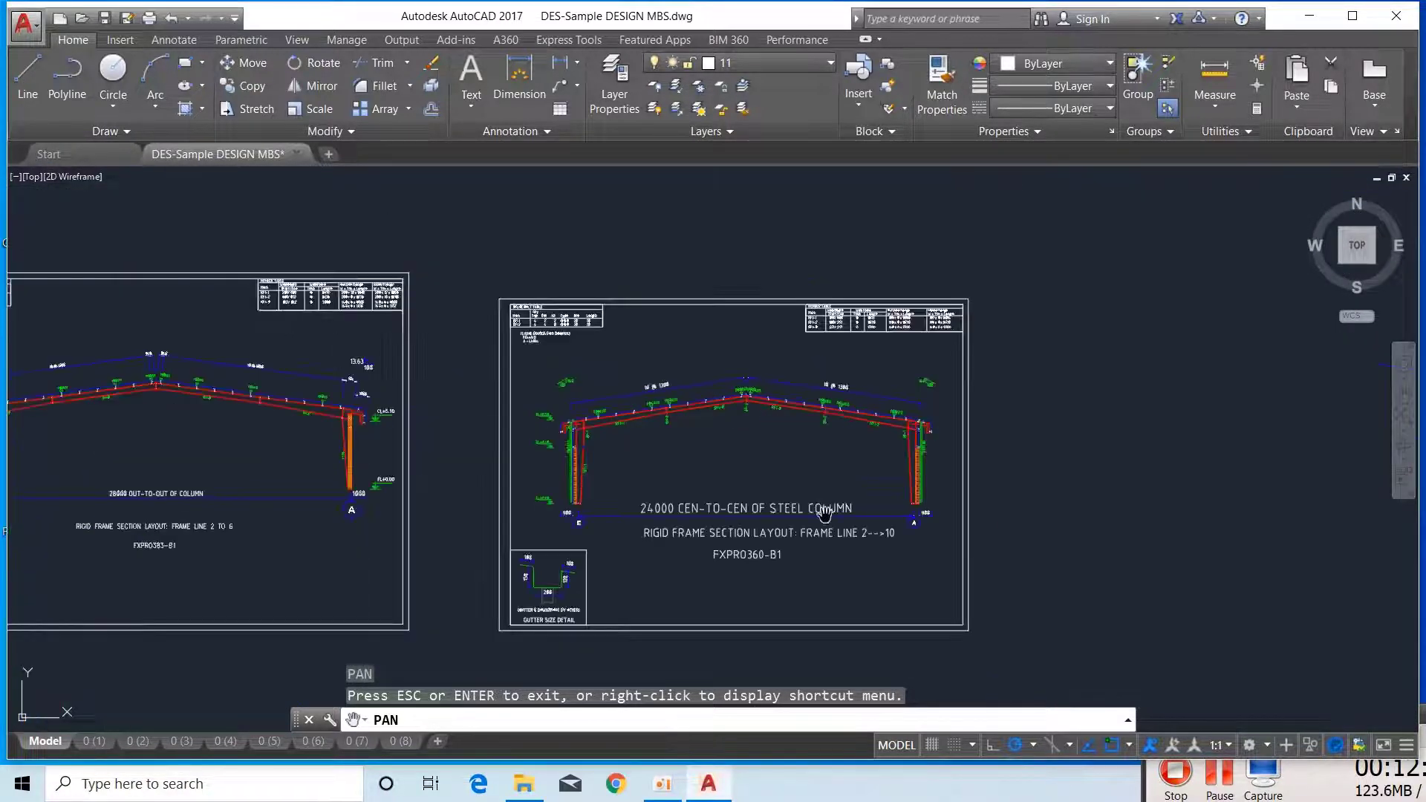
scroll(821, 509, down, 6)
drag(1188, 427, 701, 503)
scroll(1033, 504, down, 4)
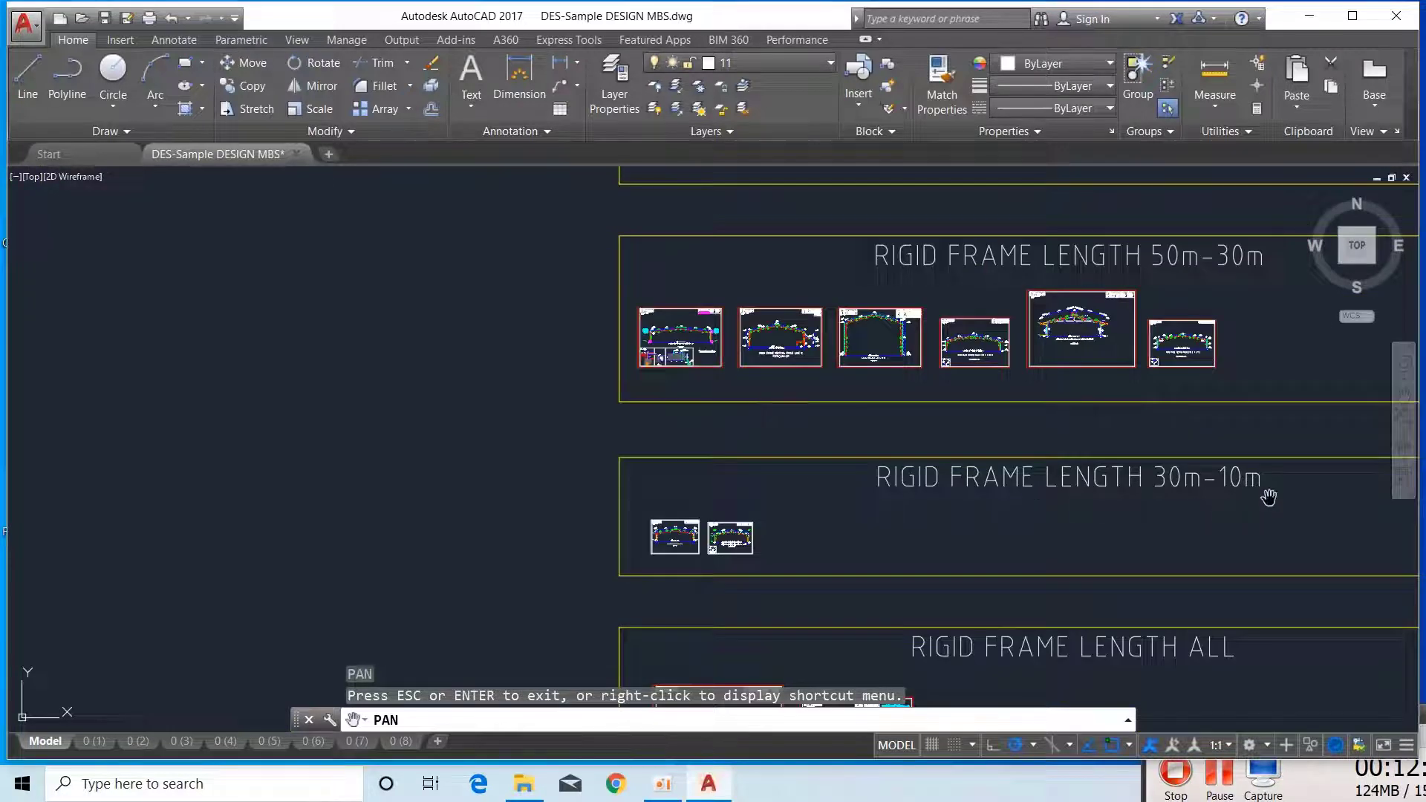
- Pan to the 80m-50m group and zoom into its frame sheets
drag(1267, 500, 1025, 613)
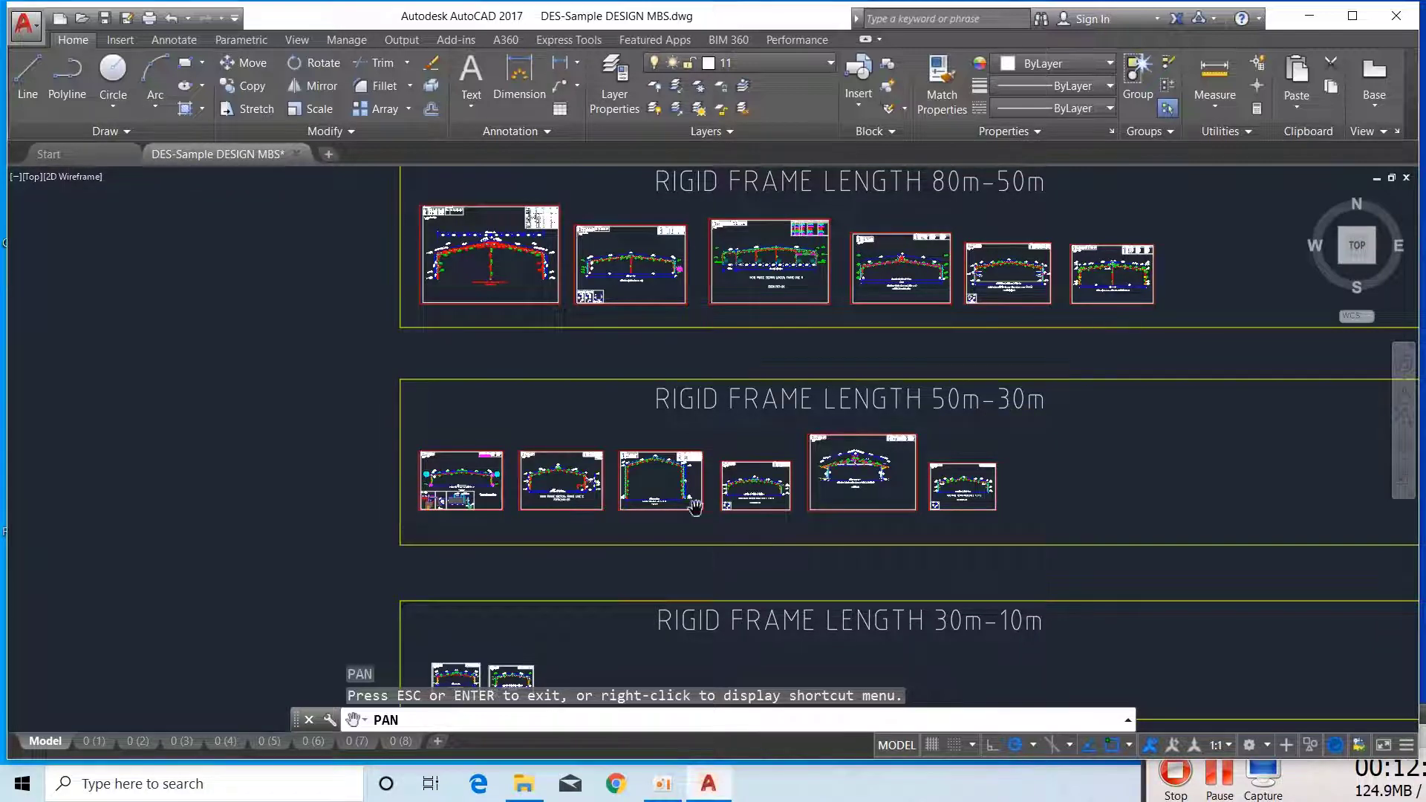
scroll(466, 477, up, 3)
scroll(446, 460, up, 1)
scroll(405, 438, up, 1)
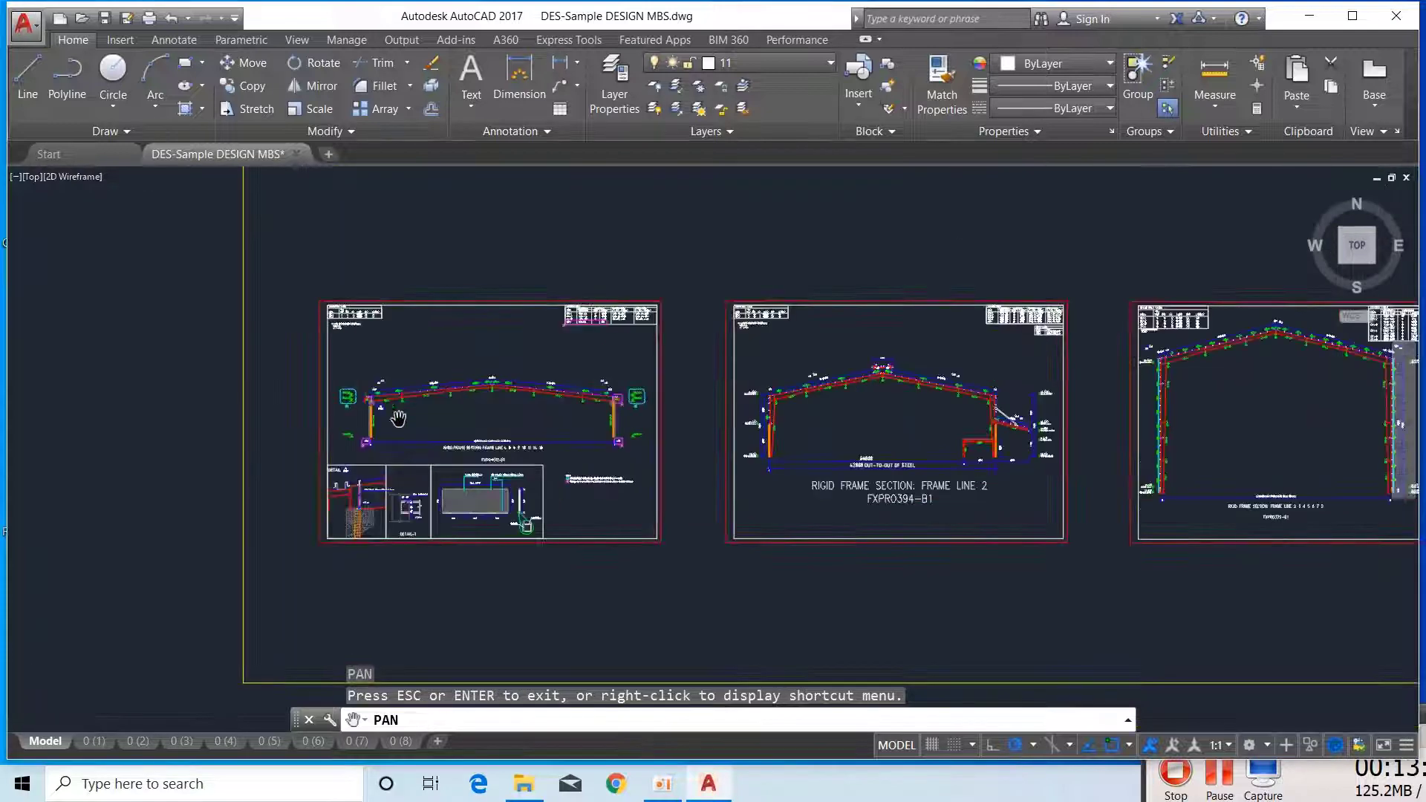
scroll(408, 413, up, 4)
scroll(334, 398, up, 8)
scroll(245, 386, down, 4)
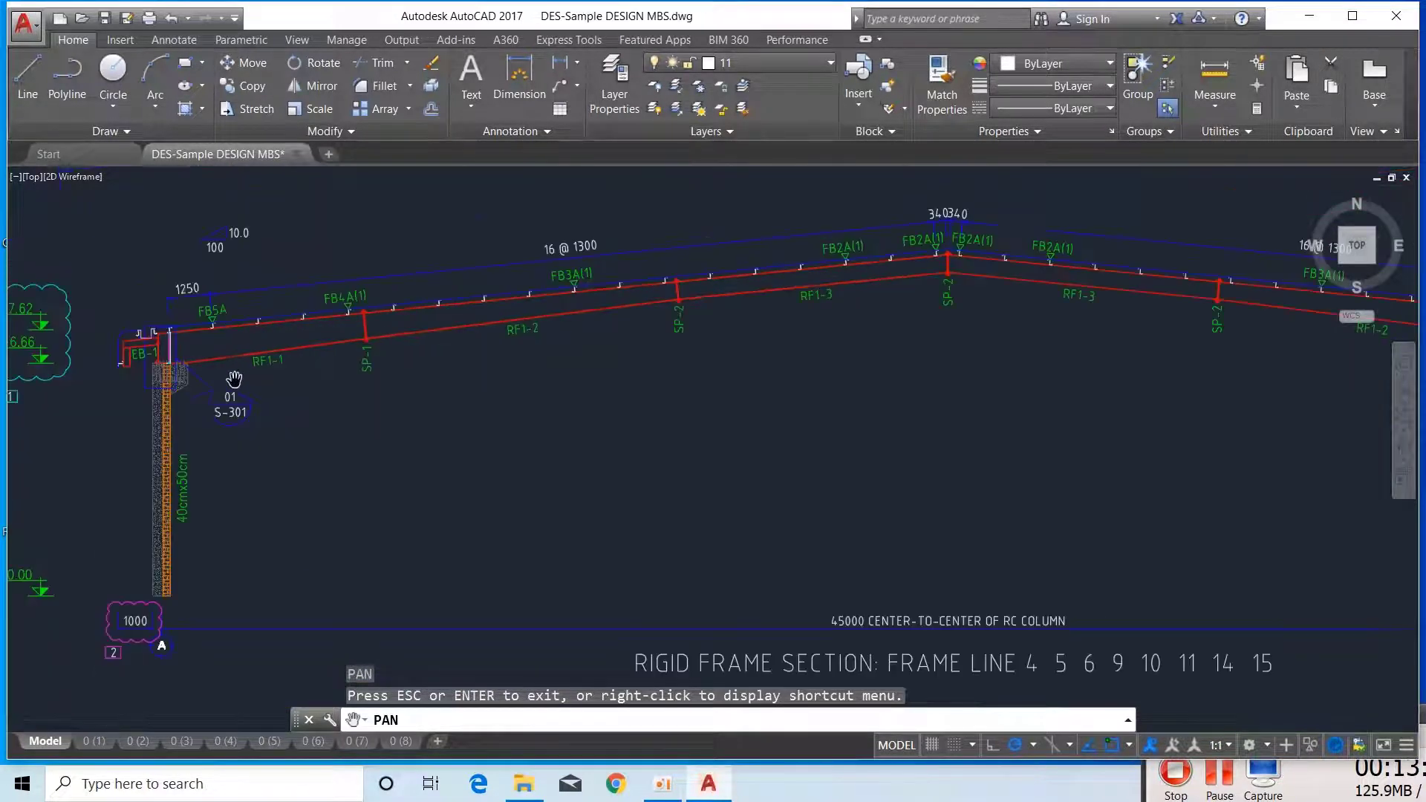
scroll(197, 369, down, 4)
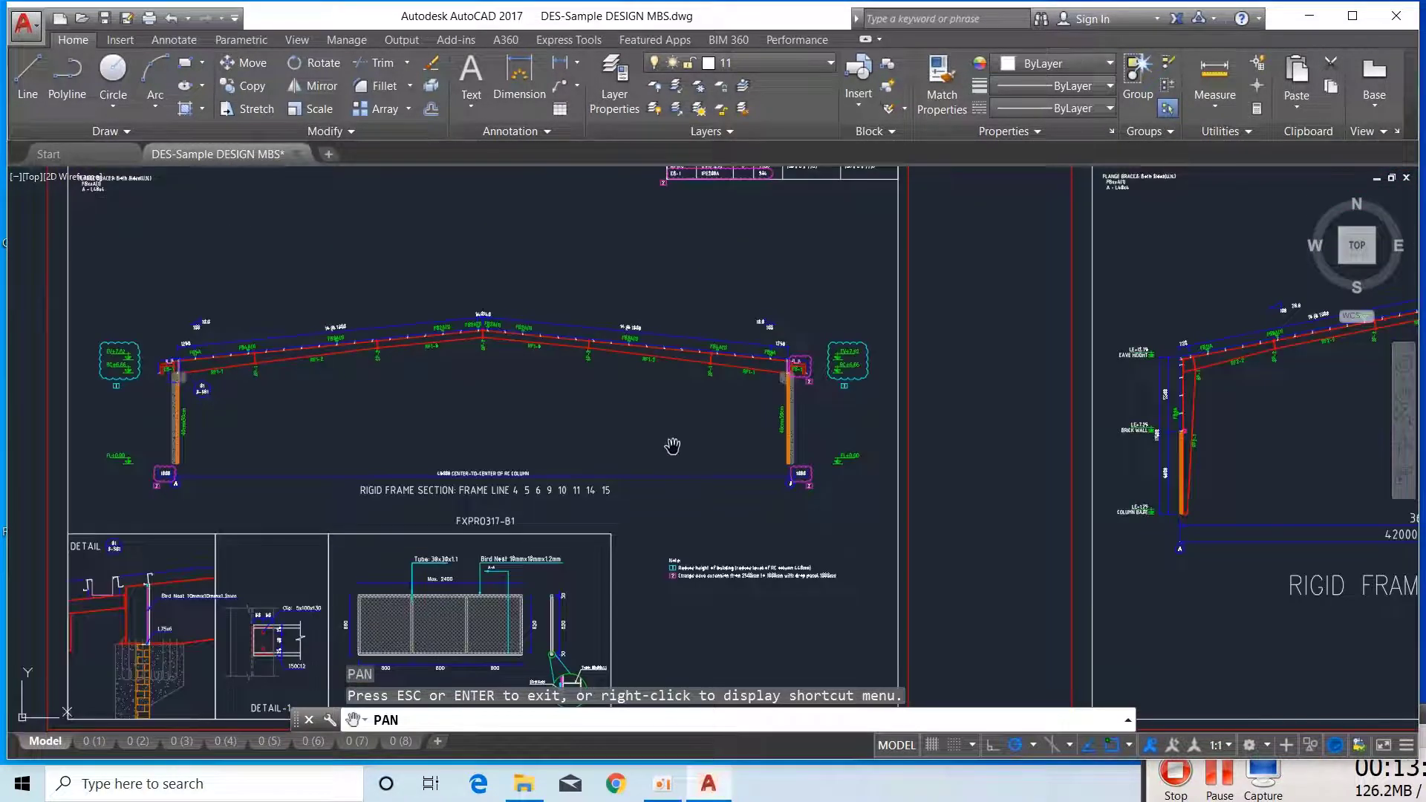
- Pan across the neighbouring rigid frame sections, zooming to inspect each
drag(672, 445, 541, 407)
drag(780, 453, 541, 455)
drag(1032, 466, 248, 452)
scroll(406, 425, down, 4)
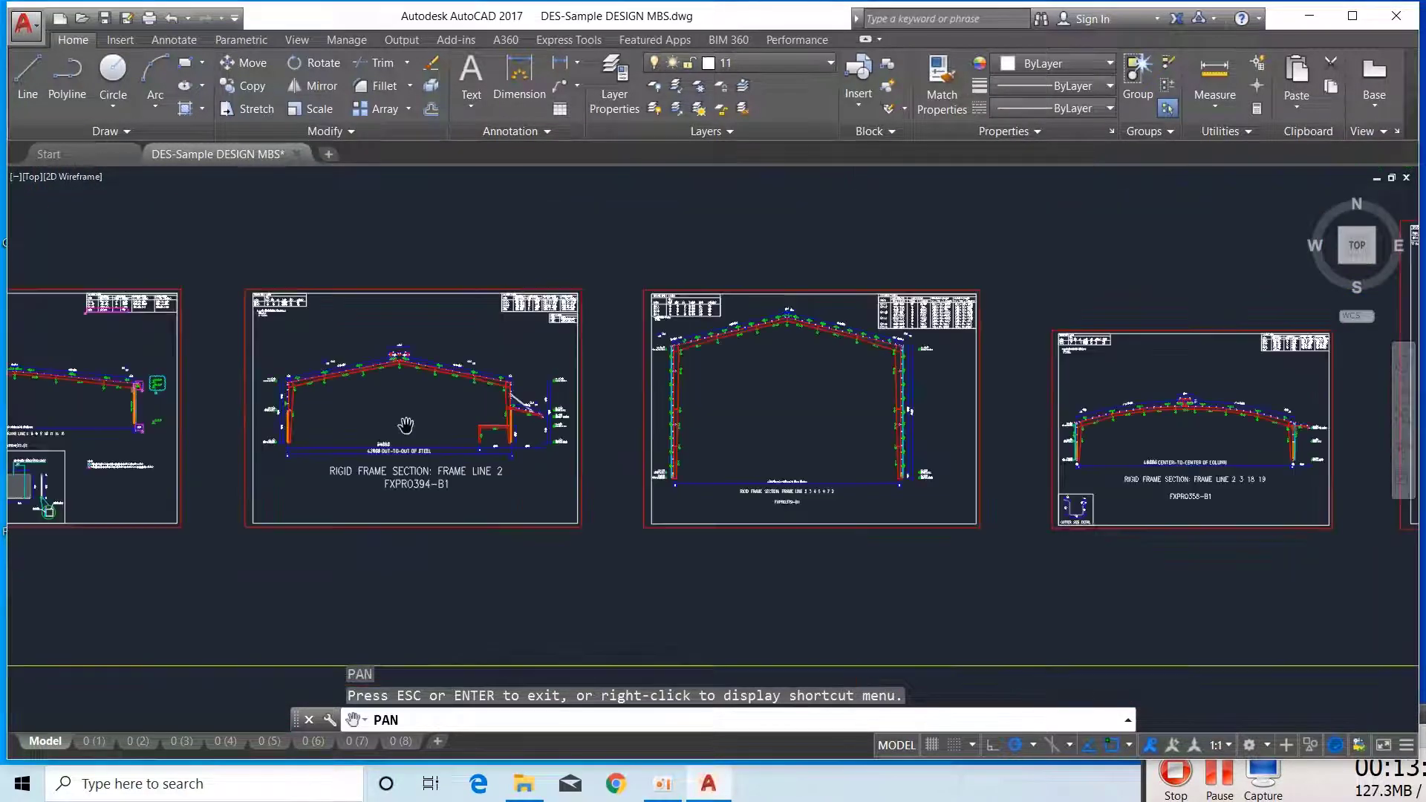
scroll(717, 366, up, 6)
scroll(572, 353, down, 4)
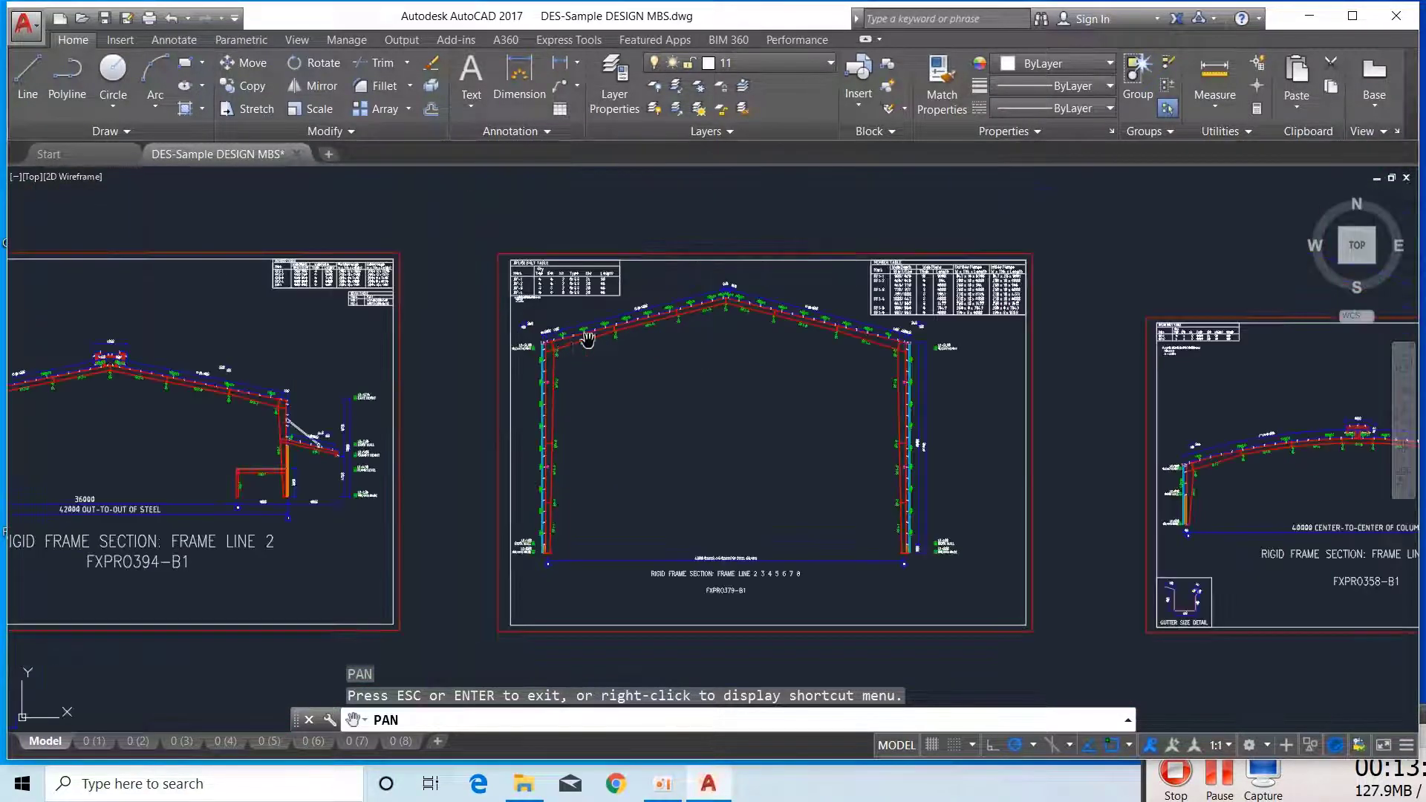
scroll(631, 314, up, 4)
scroll(807, 301, down, 6)
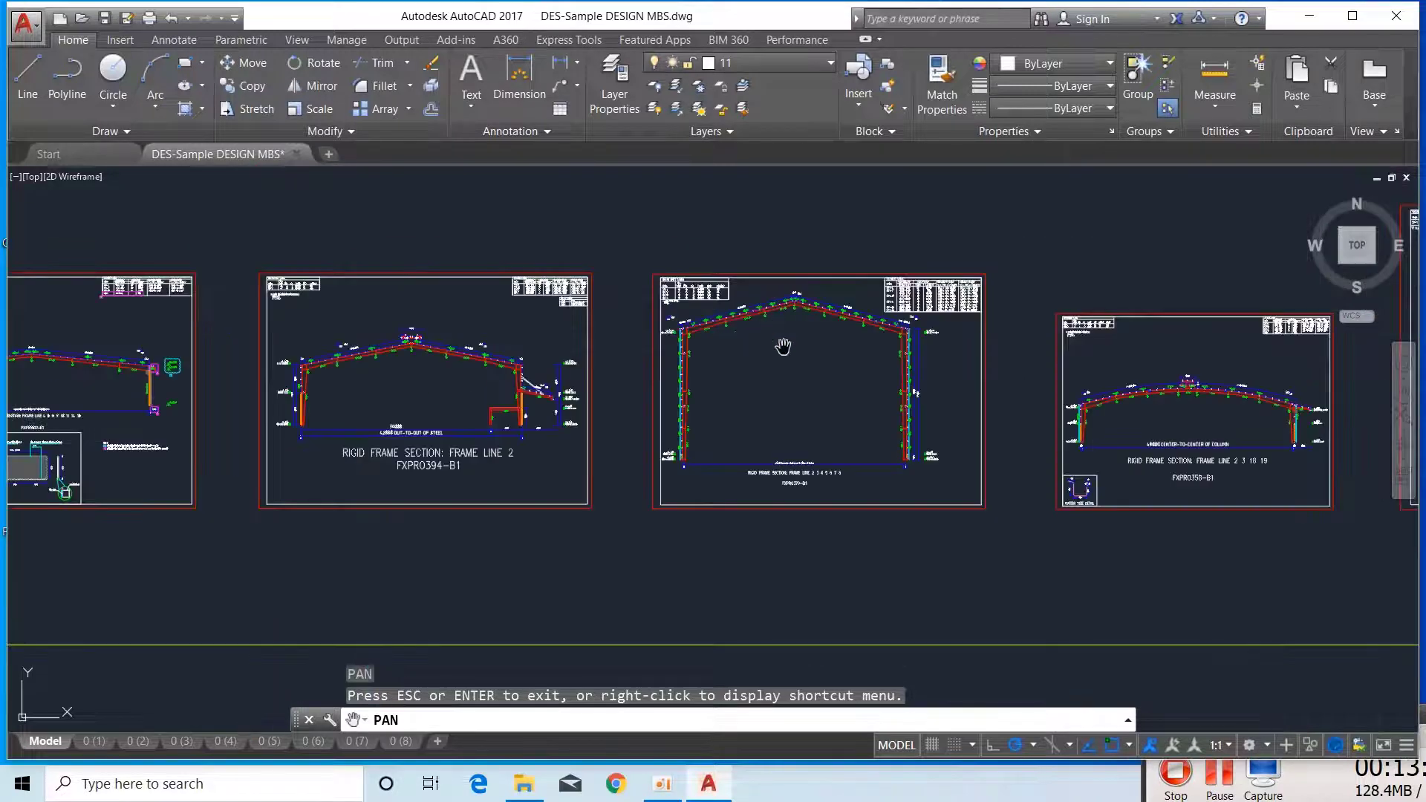
- Inspect the Frame Line 2 3 18 19 section, following its arched rafter to the right column
mouse_move(1221, 397)
mouse_down()
mouse_move(979, 398)
mouse_move(779, 365)
mouse_up()
scroll(958, 394, up, 6)
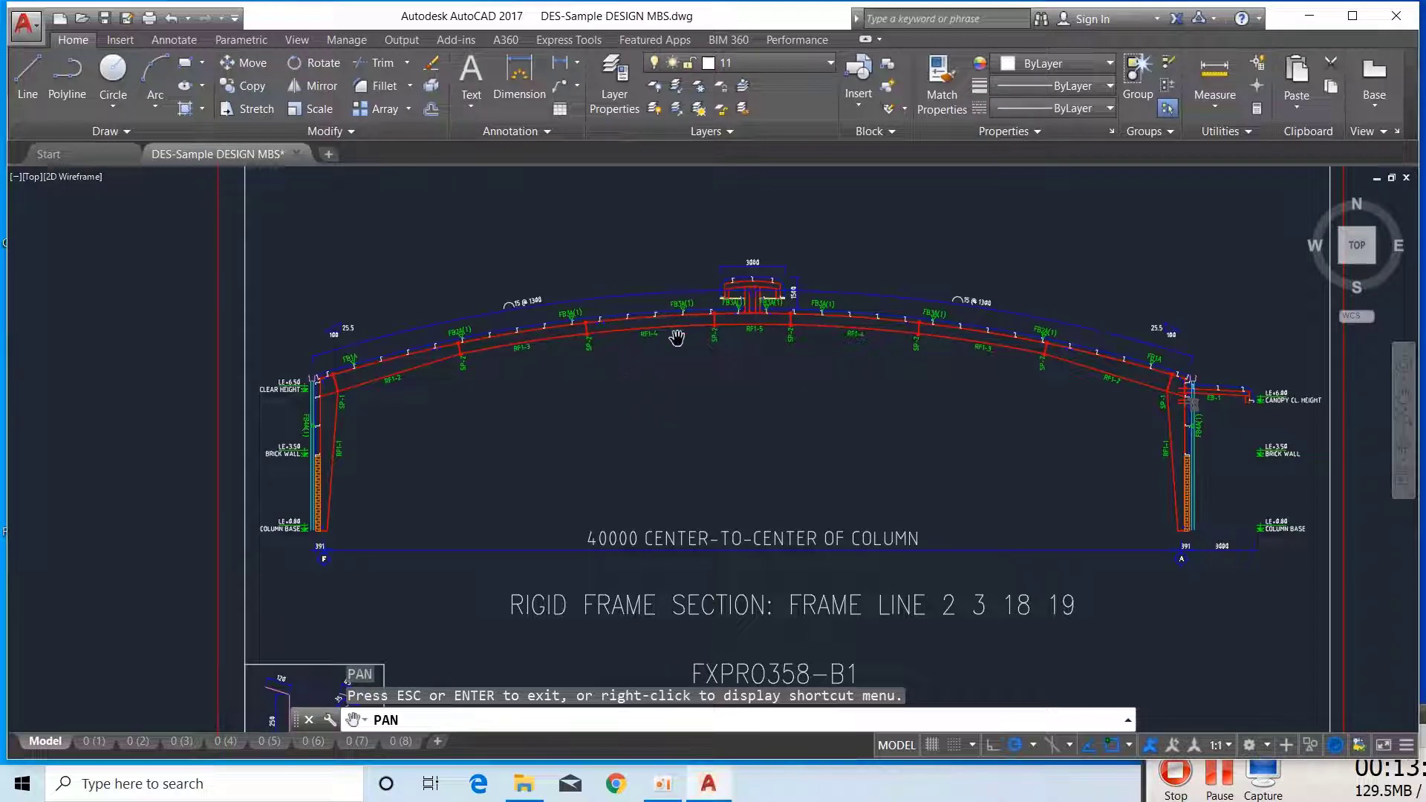
drag(909, 381, 873, 343)
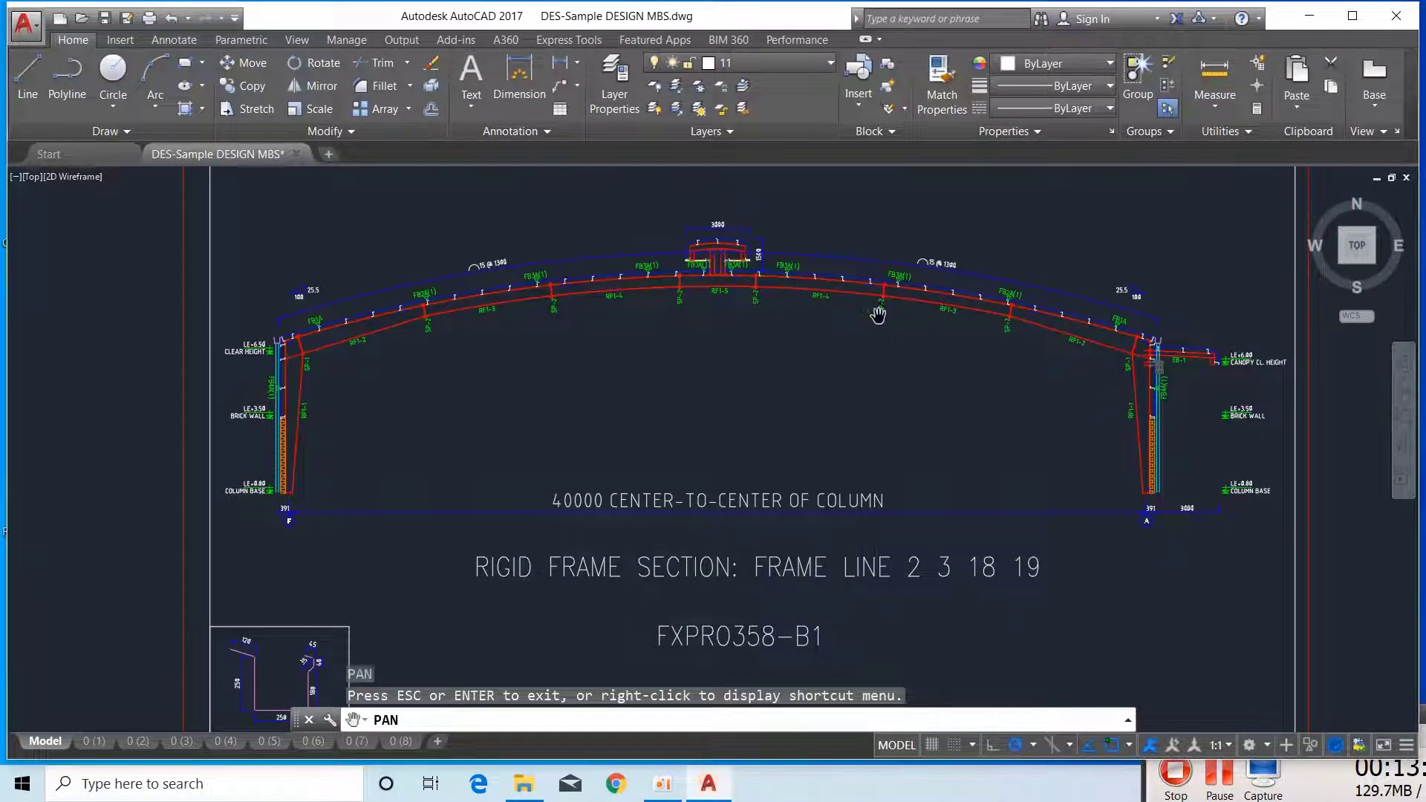
scroll(470, 332, up, 2)
drag(1050, 315, 662, 357)
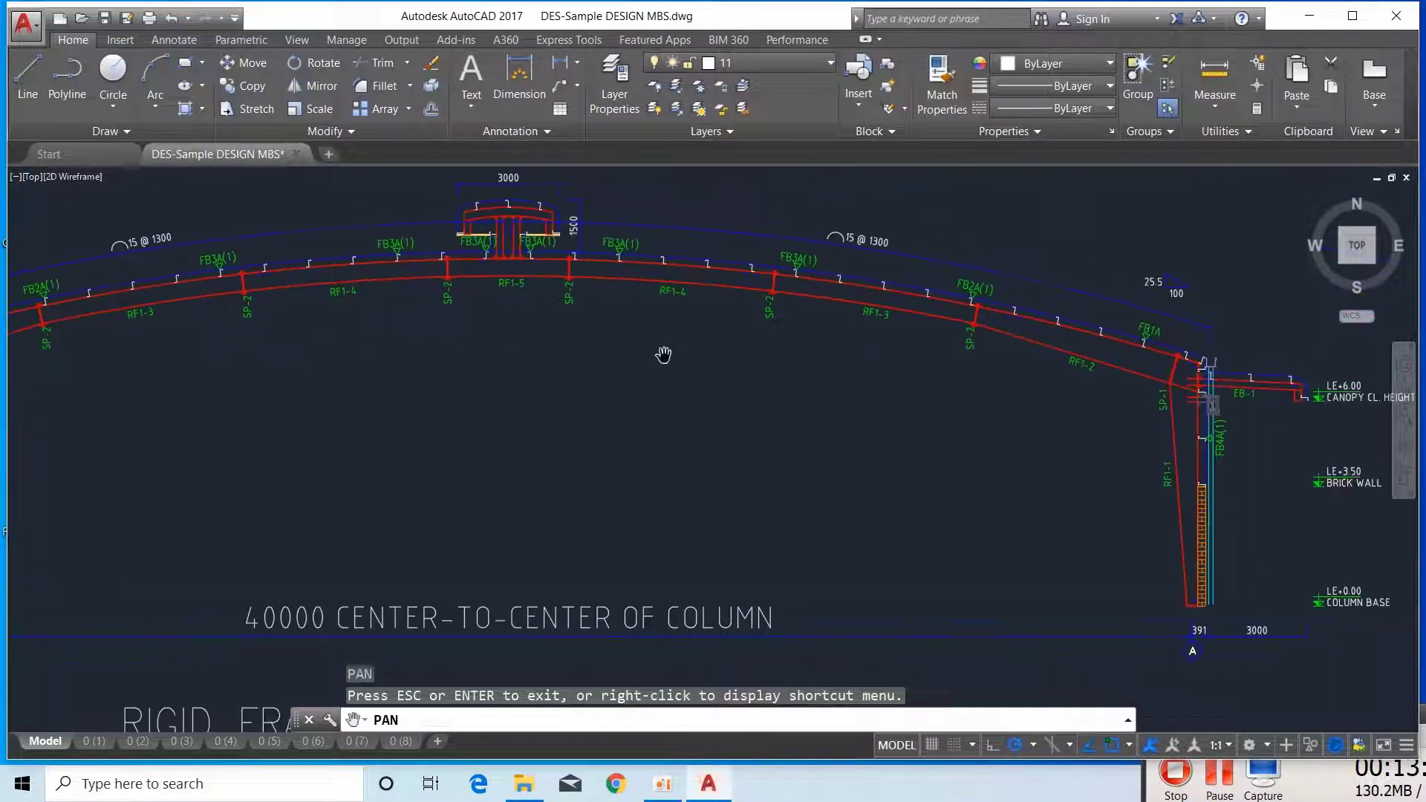
scroll(1117, 399, down, 4)
- Centre the FXPRO371-B1 sheet and inspect its left 400x500 RC column and canopy
mouse_move(1117, 399)
mouse_down()
mouse_move(773, 446)
mouse_move(627, 518)
mouse_up()
mouse_move(1078, 369)
mouse_down()
mouse_move(827, 477)
mouse_move(740, 490)
mouse_move(779, 375)
mouse_up()
scroll(716, 446, up, 3)
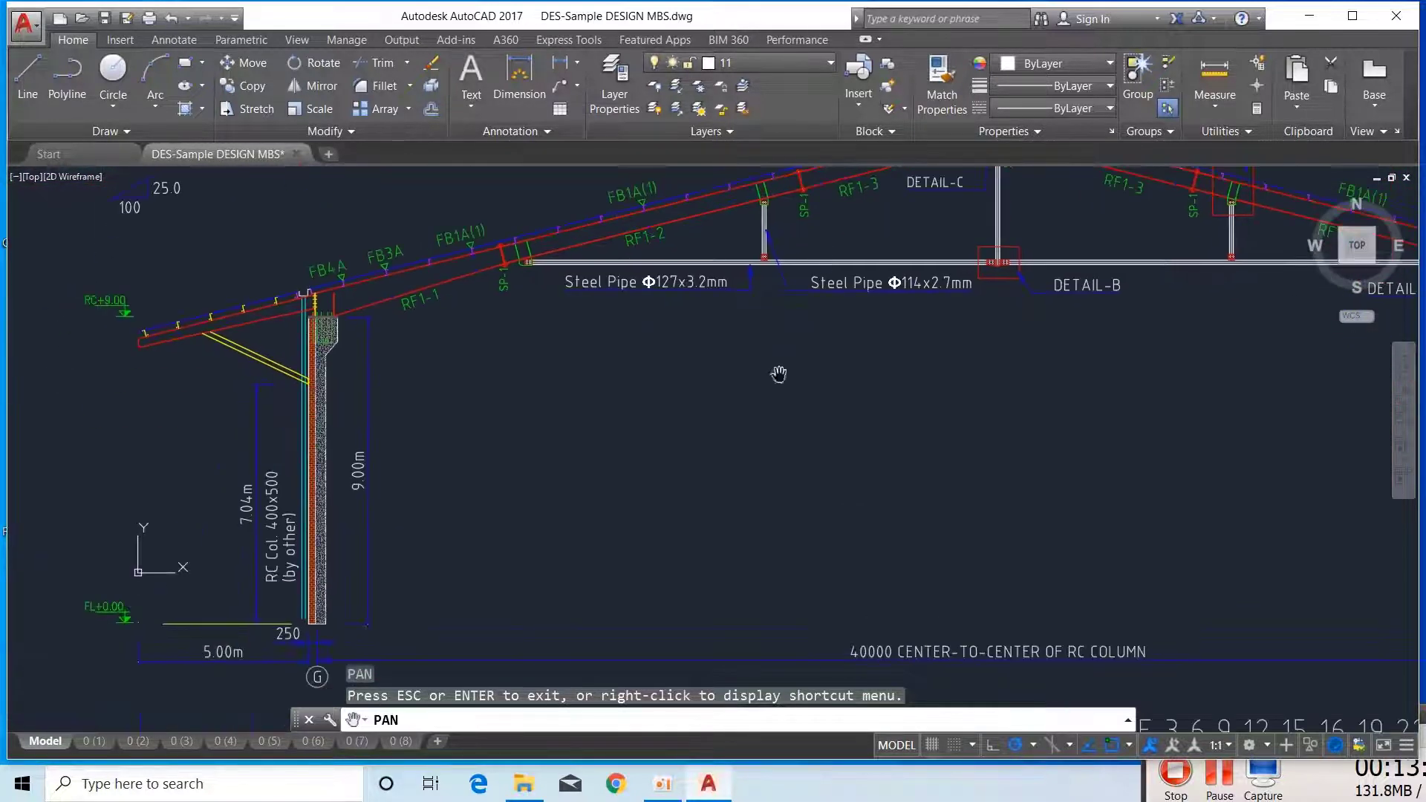
drag(442, 451, 801, 468)
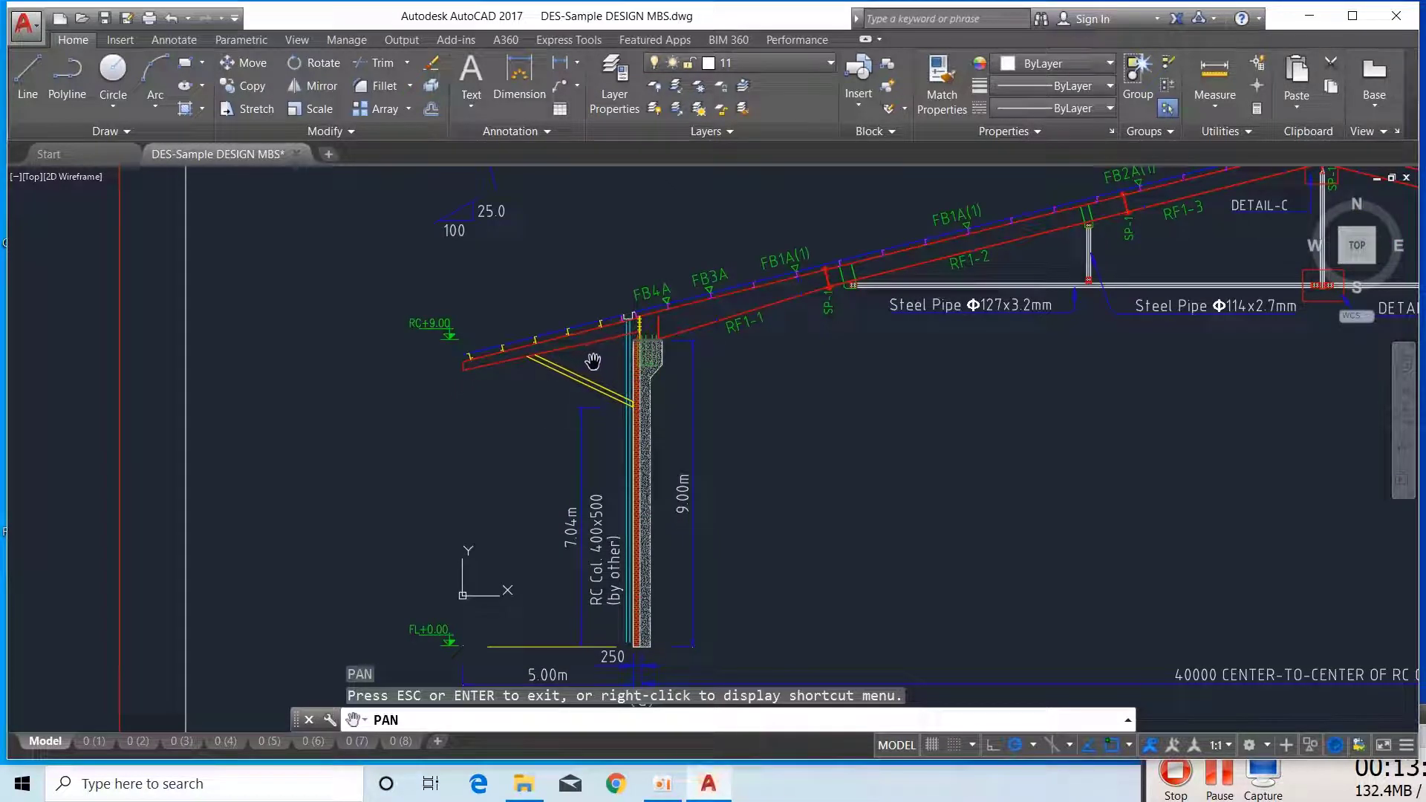
drag(623, 356, 800, 361)
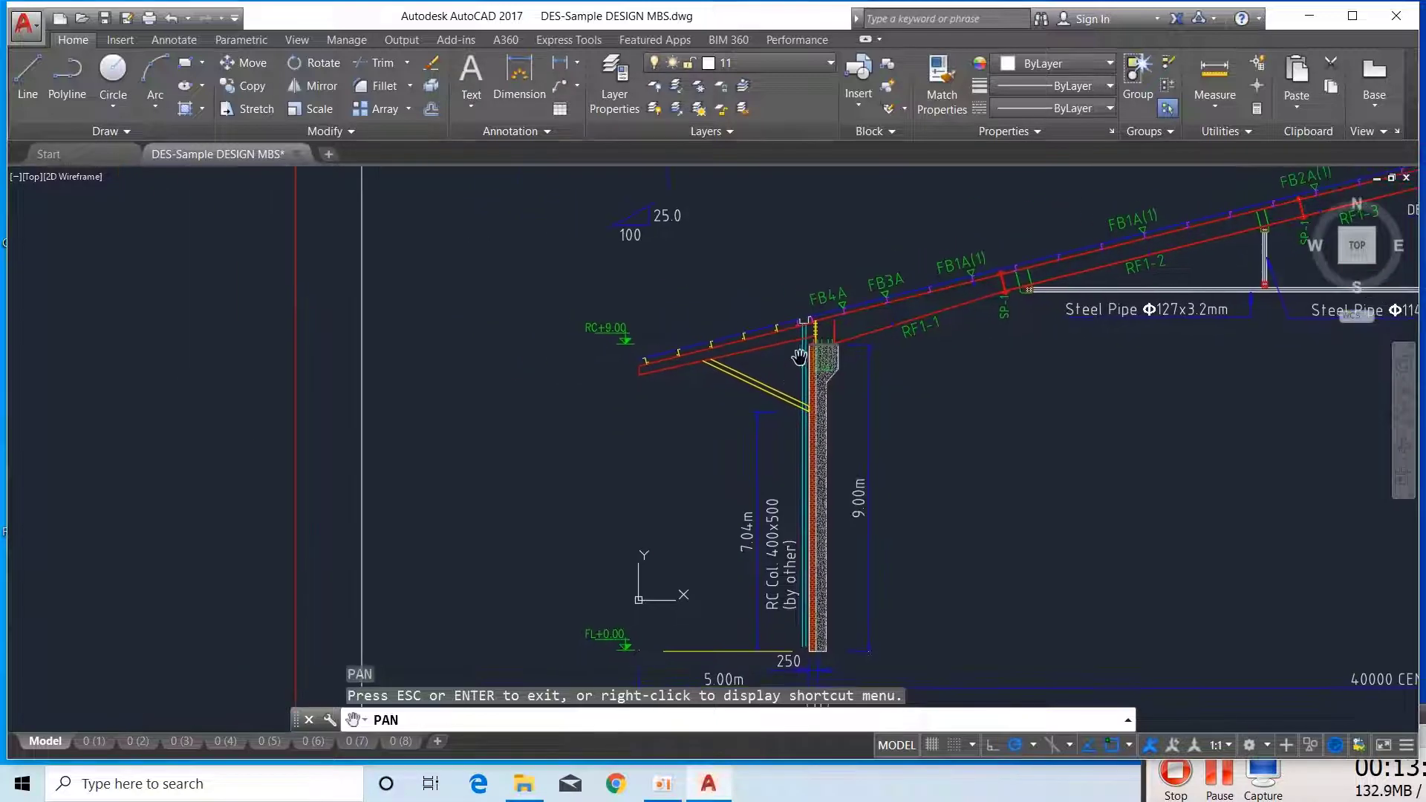
scroll(655, 430, down, 5)
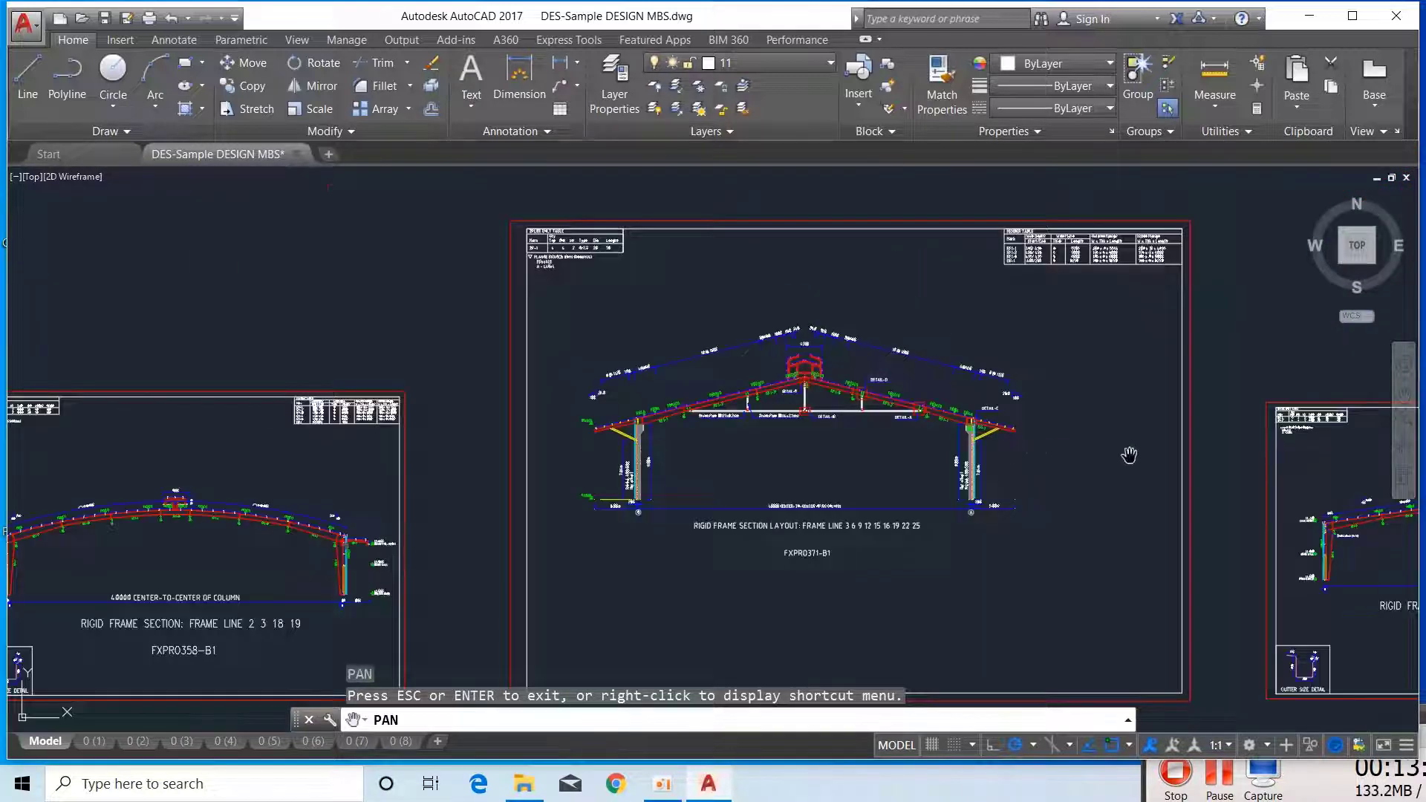
- Zoom out from the RC-column sheet and glance at the sheets above the 80m-50m row
drag(1129, 455, 765, 380)
scroll(1039, 445, down, 5)
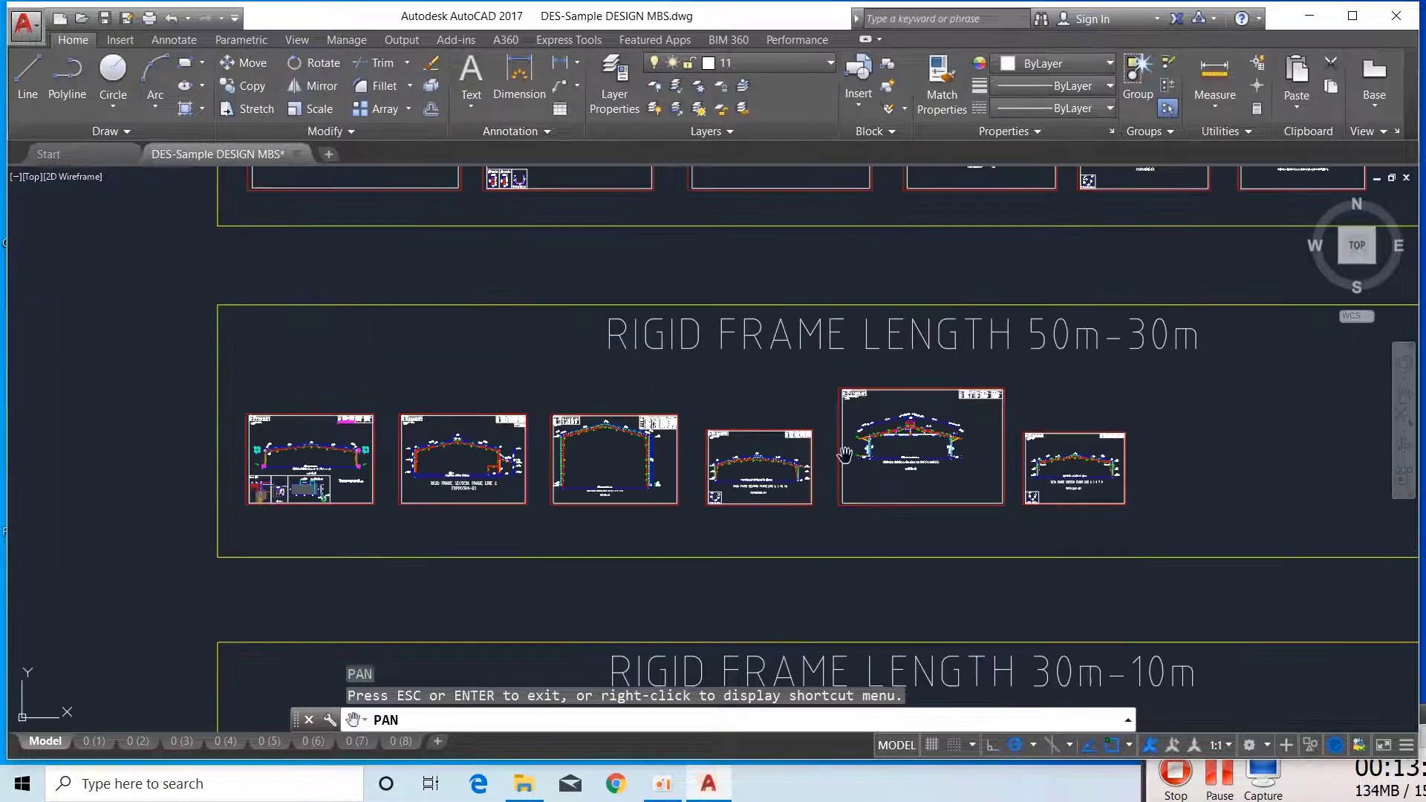
mouse_move(820, 255)
mouse_down()
mouse_move(824, 465)
mouse_move(807, 564)
mouse_up()
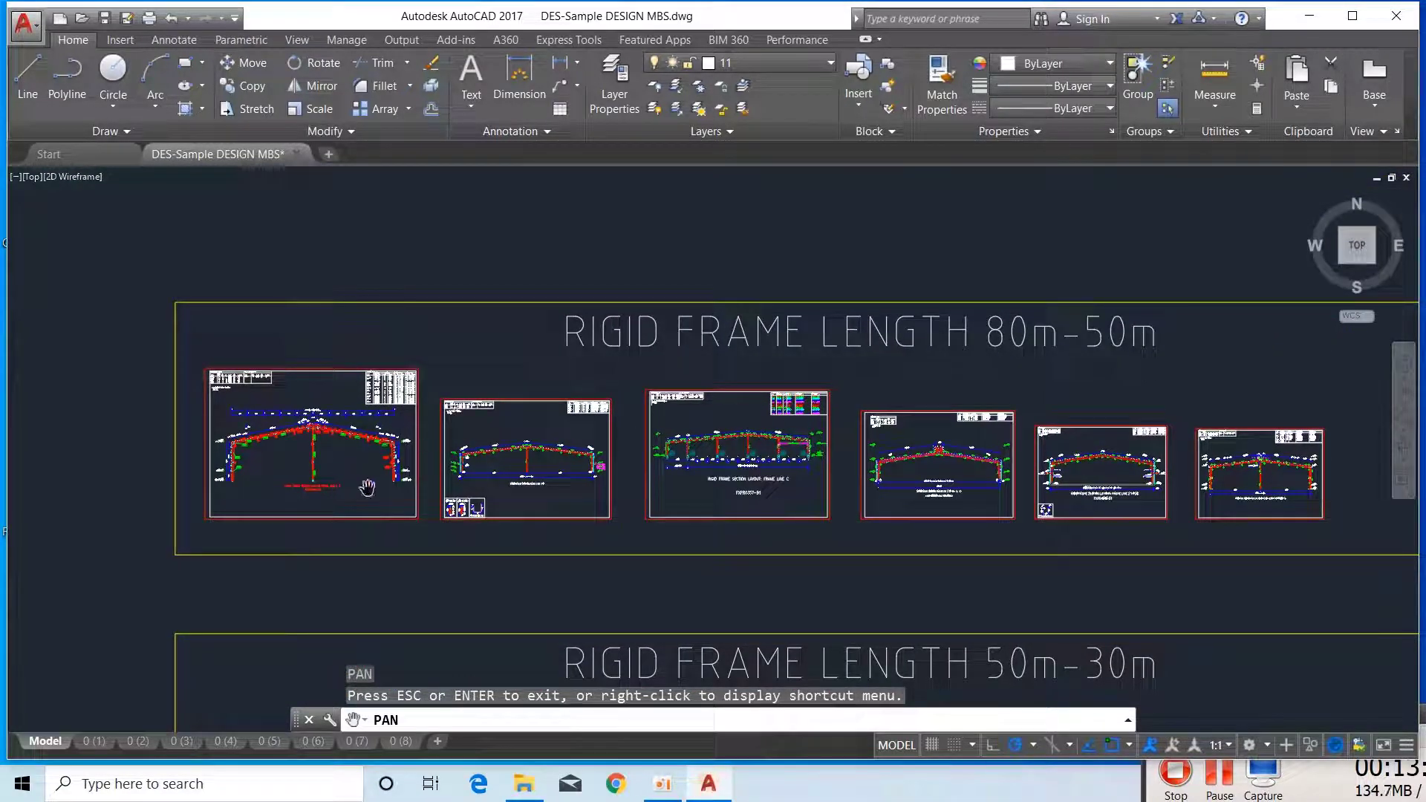
drag(974, 423, 933, 685)
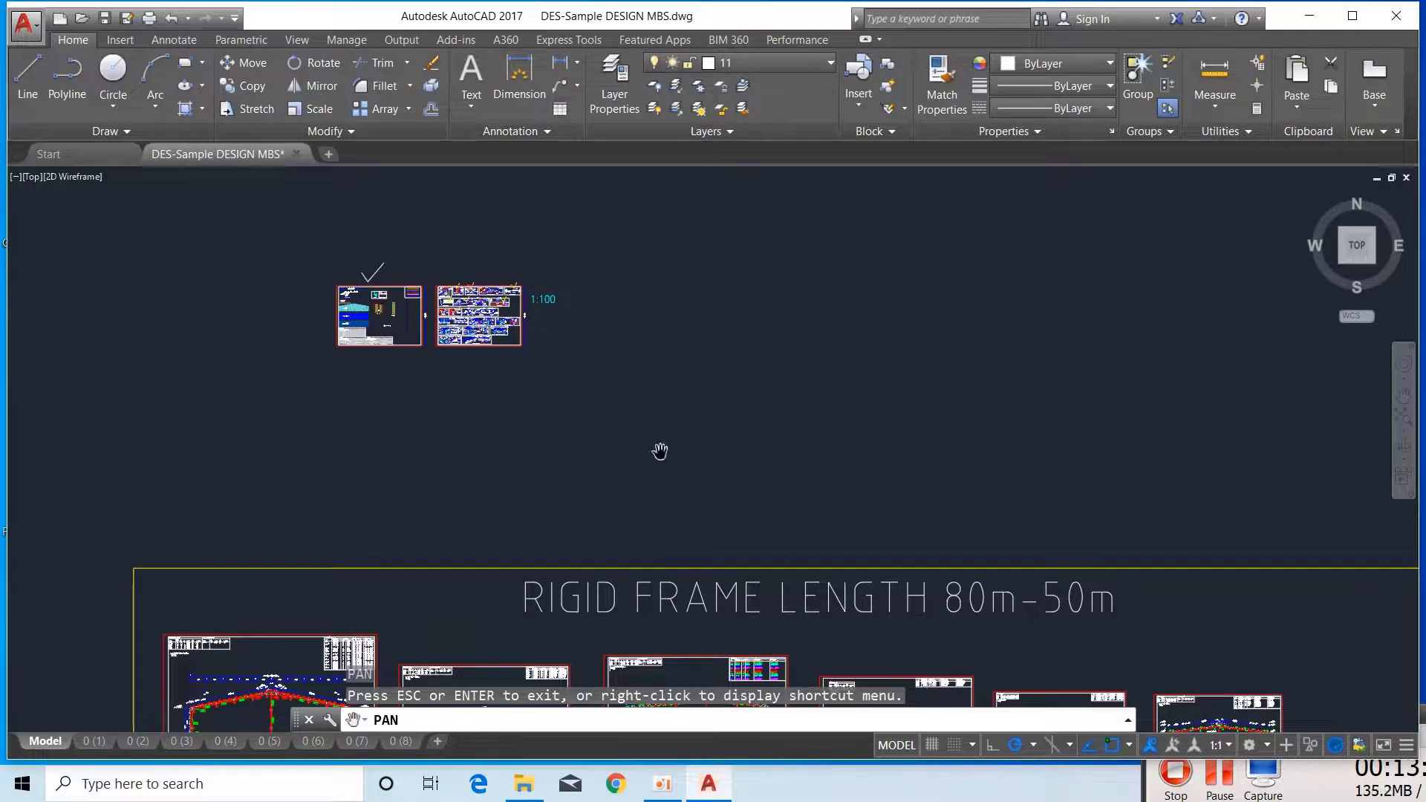
drag(650, 549, 633, 287)
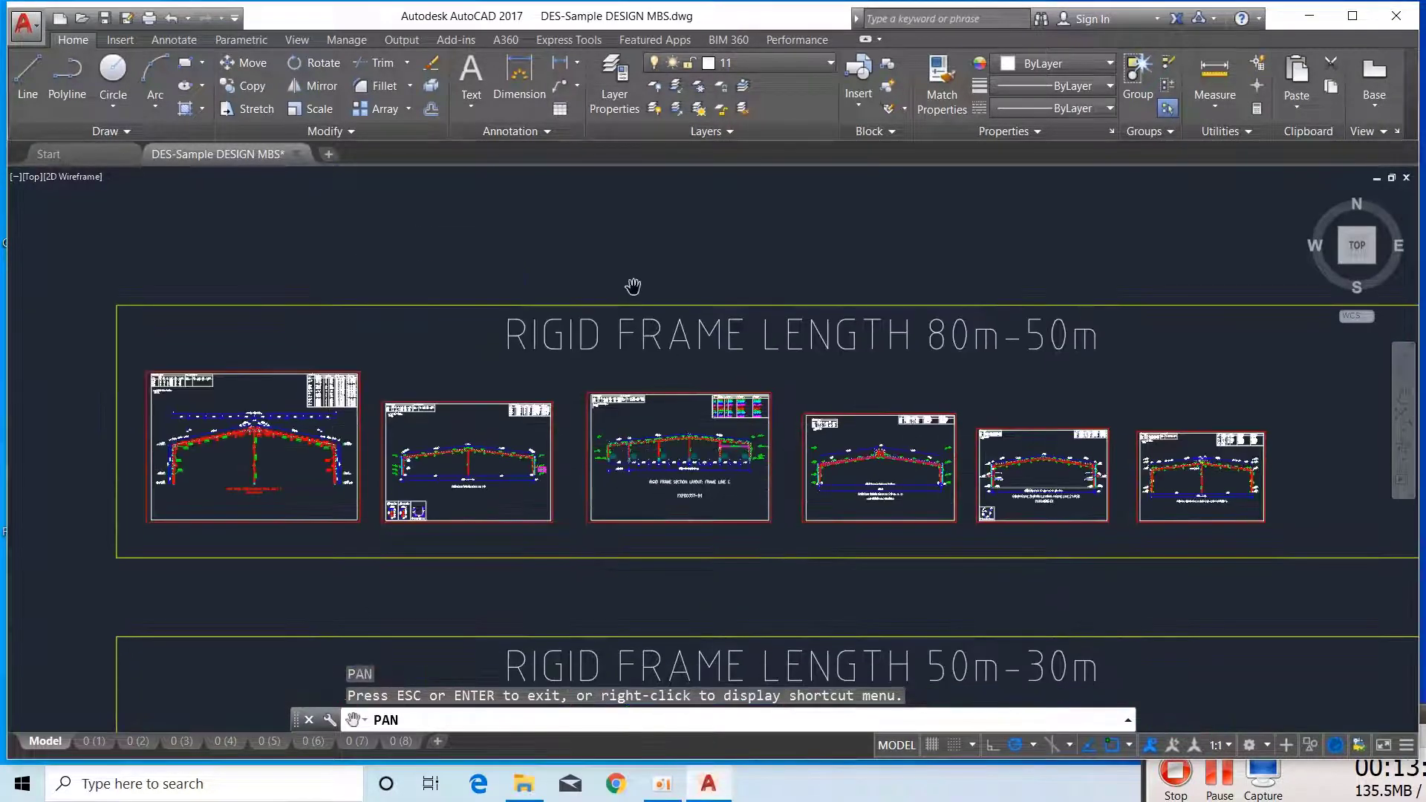
scroll(772, 386, down, 1)
scroll(797, 309, down, 1)
- Frame the 80m-50m, 50m-30m and 30m-10m rows with the two 1:100 sheets above
drag(810, 511, 836, 418)
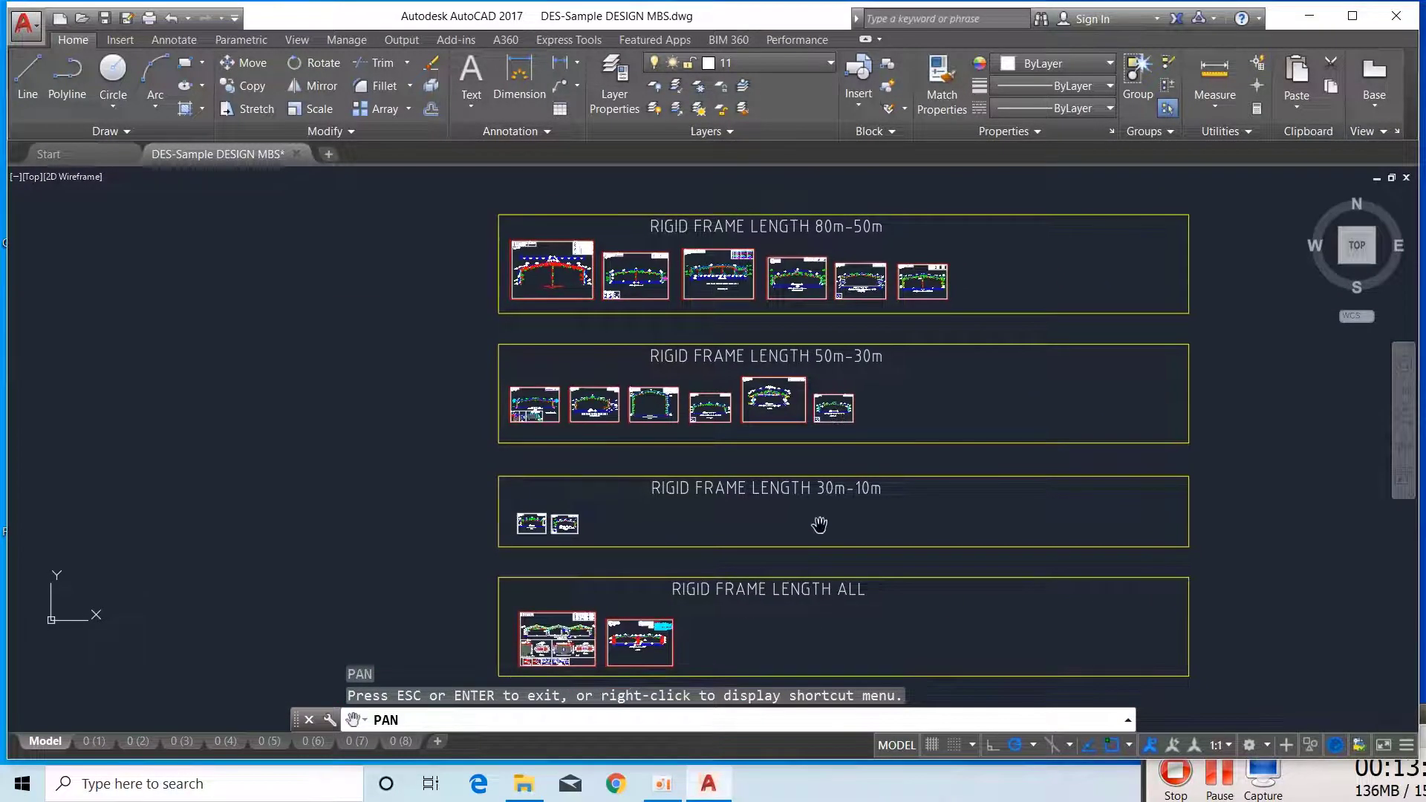
drag(869, 519, 851, 597)
drag(828, 420, 926, 466)
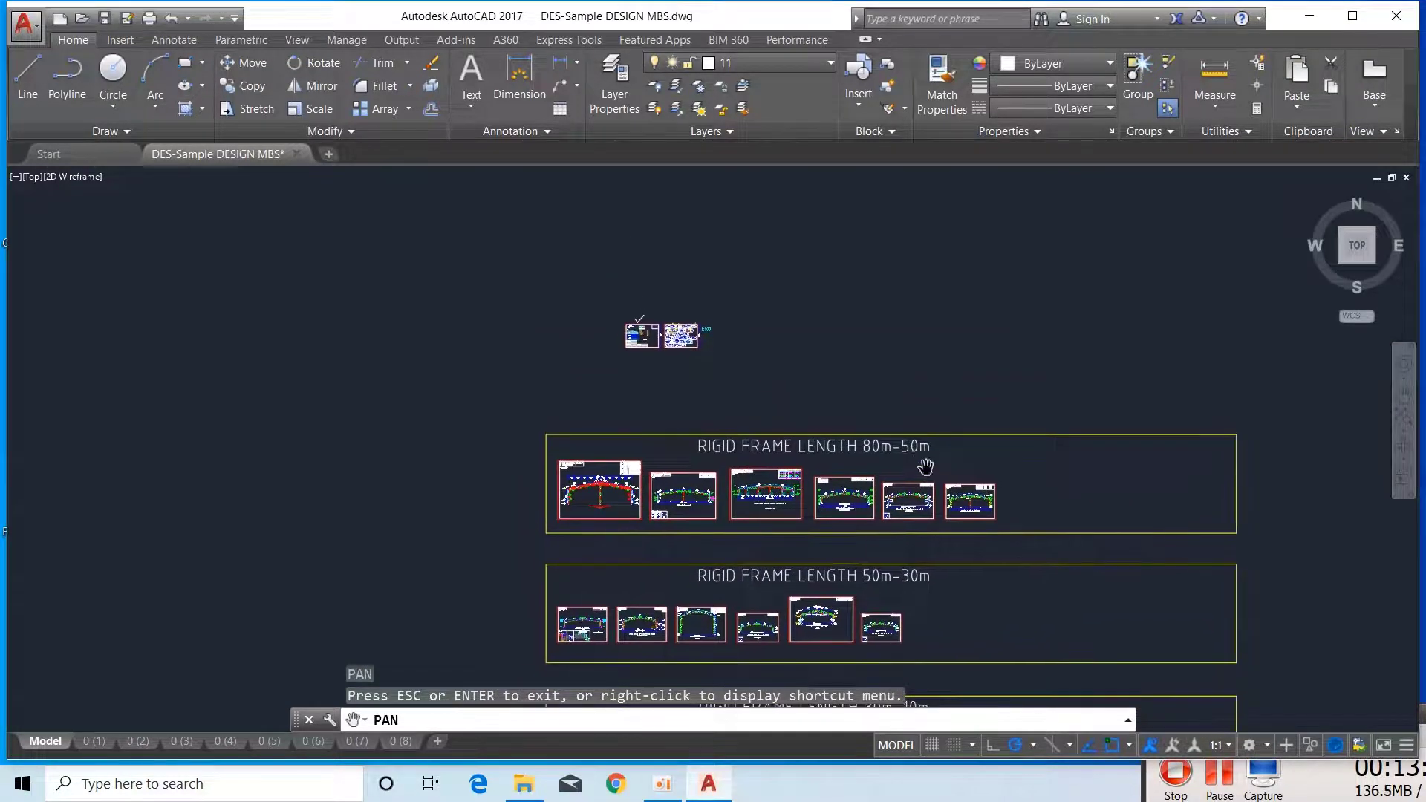
mouse_move(735, 530)
mouse_down()
mouse_move(727, 320)
mouse_move(659, 324)
mouse_up()
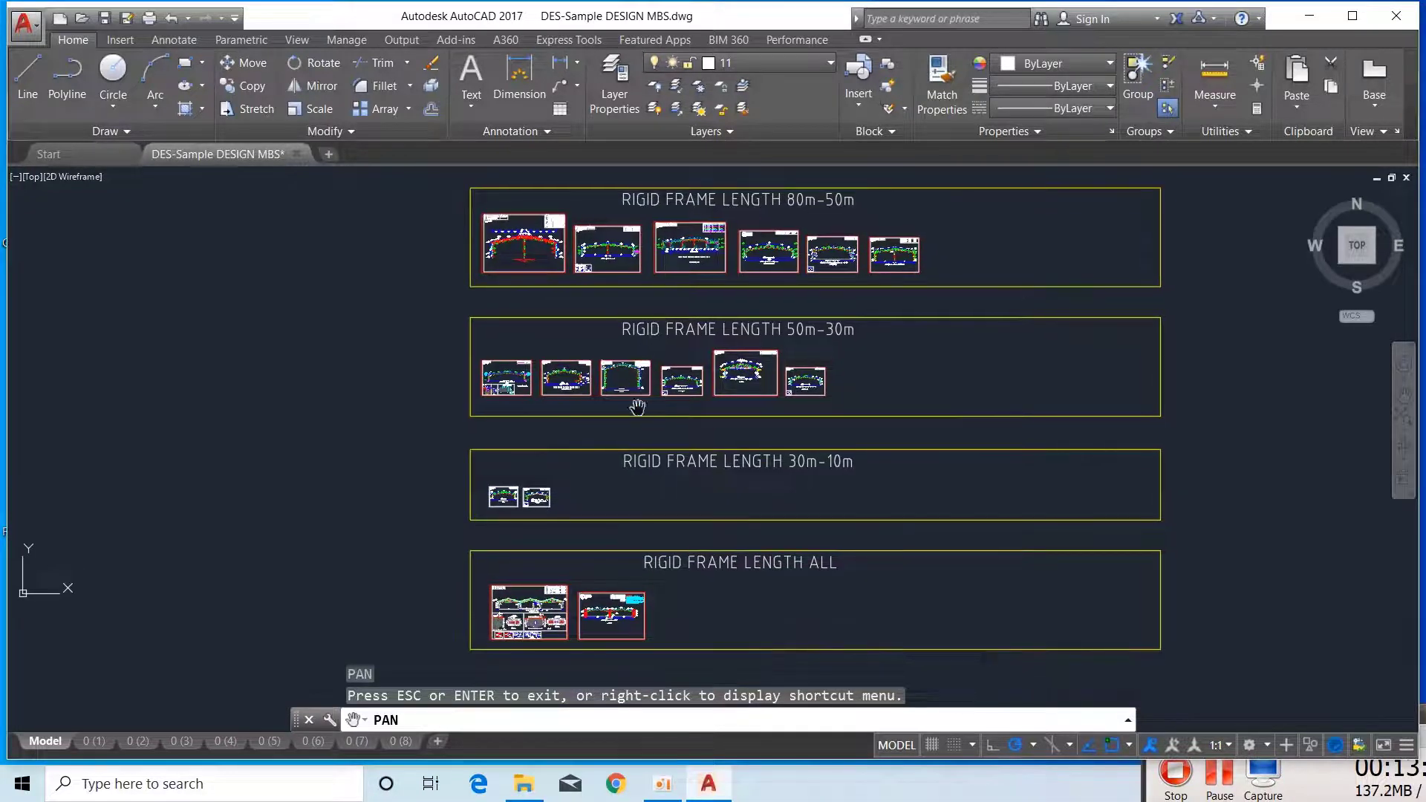
drag(646, 521, 624, 547)
drag(658, 349, 666, 445)
- Zoom into the title sheet to read its DRAWING TITLE and tables
scroll(535, 262, up, 4)
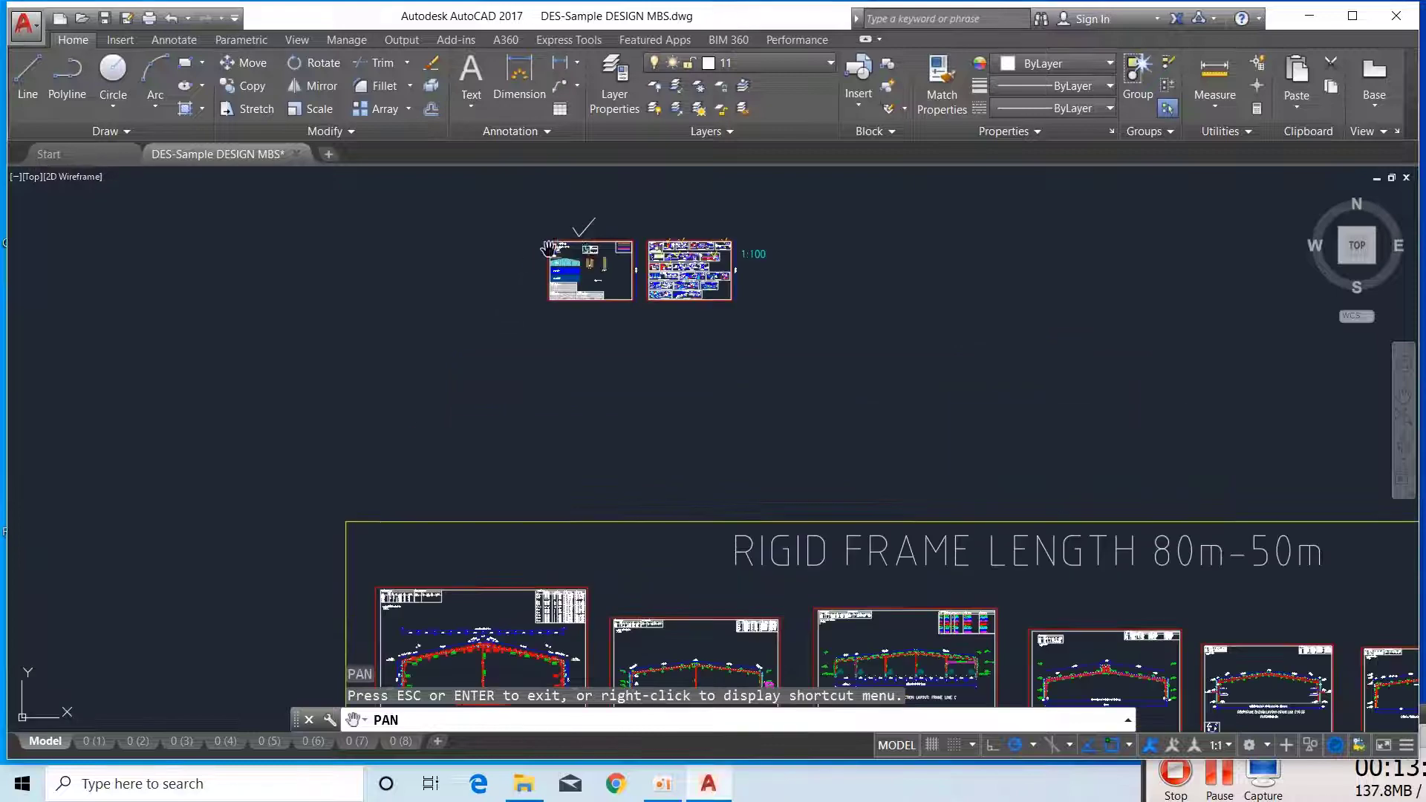
scroll(616, 257, up, 4)
scroll(616, 257, up, 2)
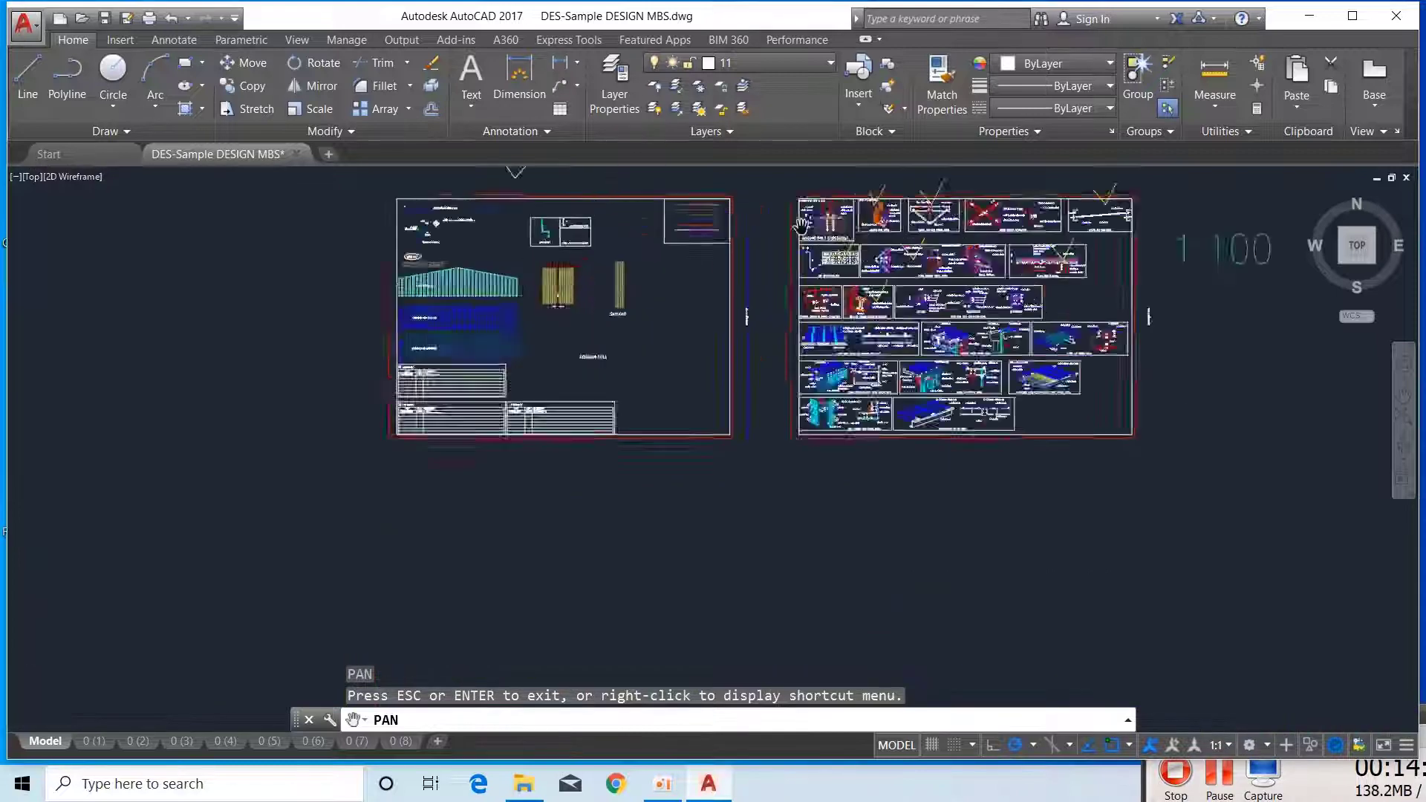
scroll(615, 257, up, 2)
drag(713, 286, 730, 451)
drag(465, 466, 596, 359)
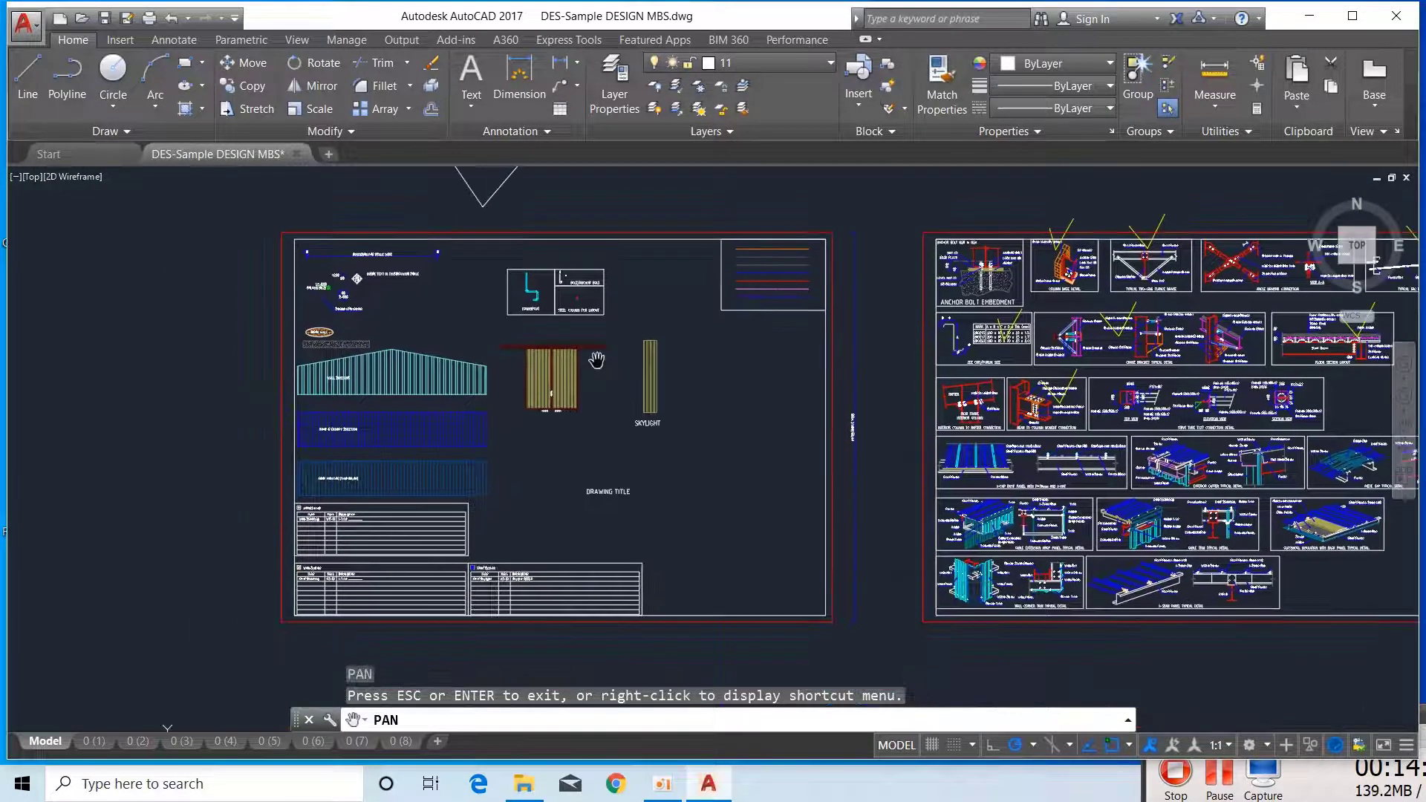
scroll(346, 260, up, 4)
drag(395, 273, 220, 369)
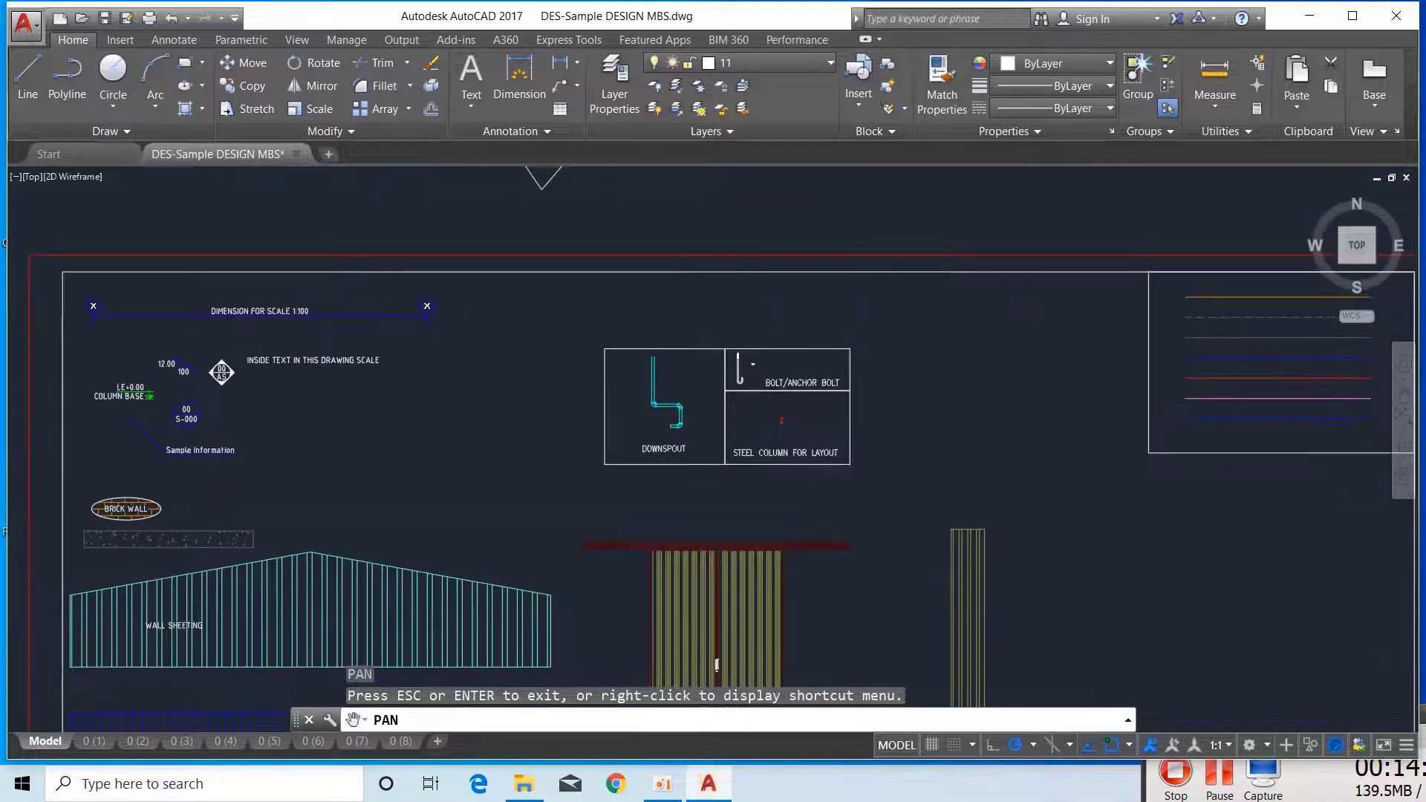
scroll(356, 404, down, 2)
drag(745, 553, 707, 305)
- Pan to the typical connection details sheet and zoom toward Anchor Bolt Embedment
drag(691, 537, 245, 564)
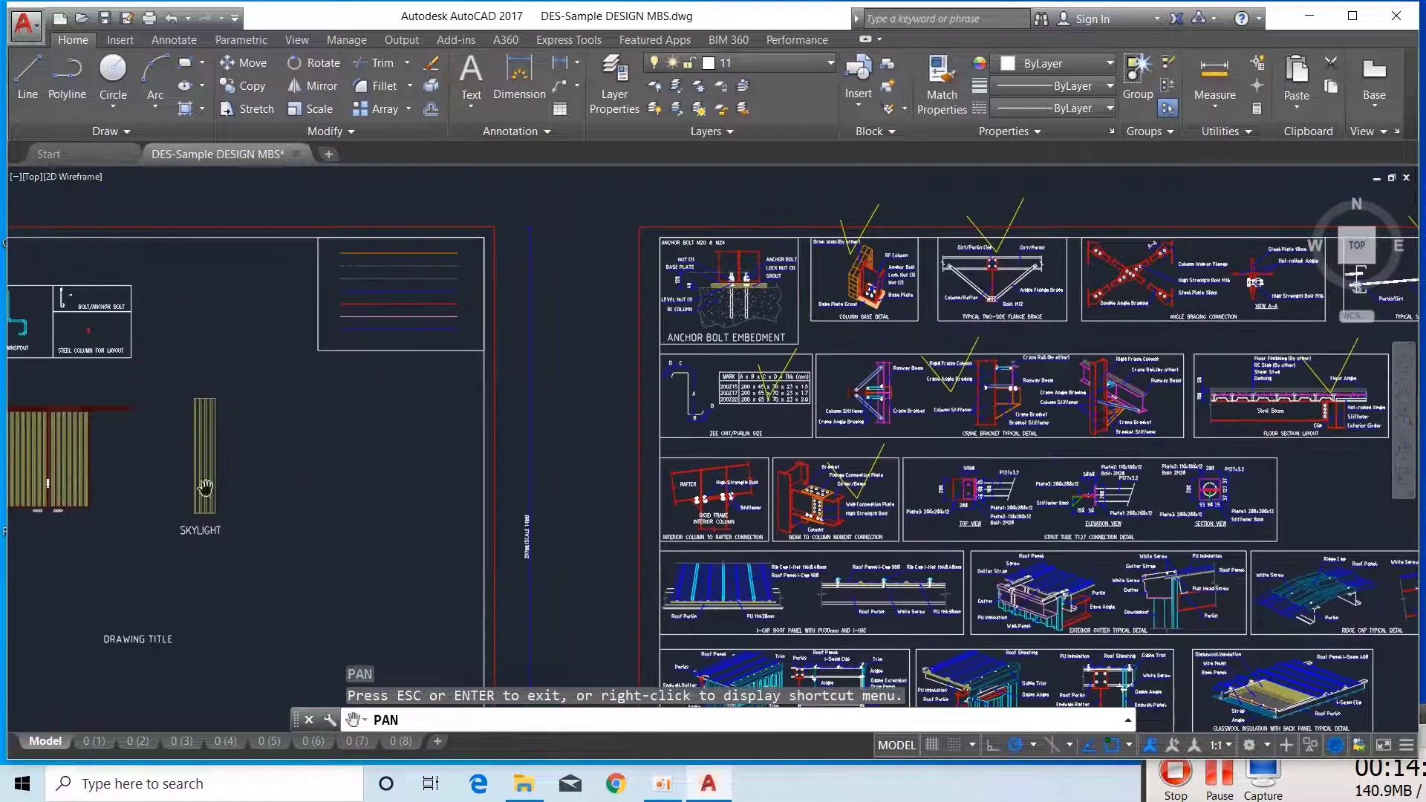
scroll(773, 339, up, 3)
drag(772, 338, 543, 339)
- Centre Anchor Bolt Embedment and zoom until bolts, base plate, grout and 120/40 dimensions fill the view
scroll(543, 339, up, 2)
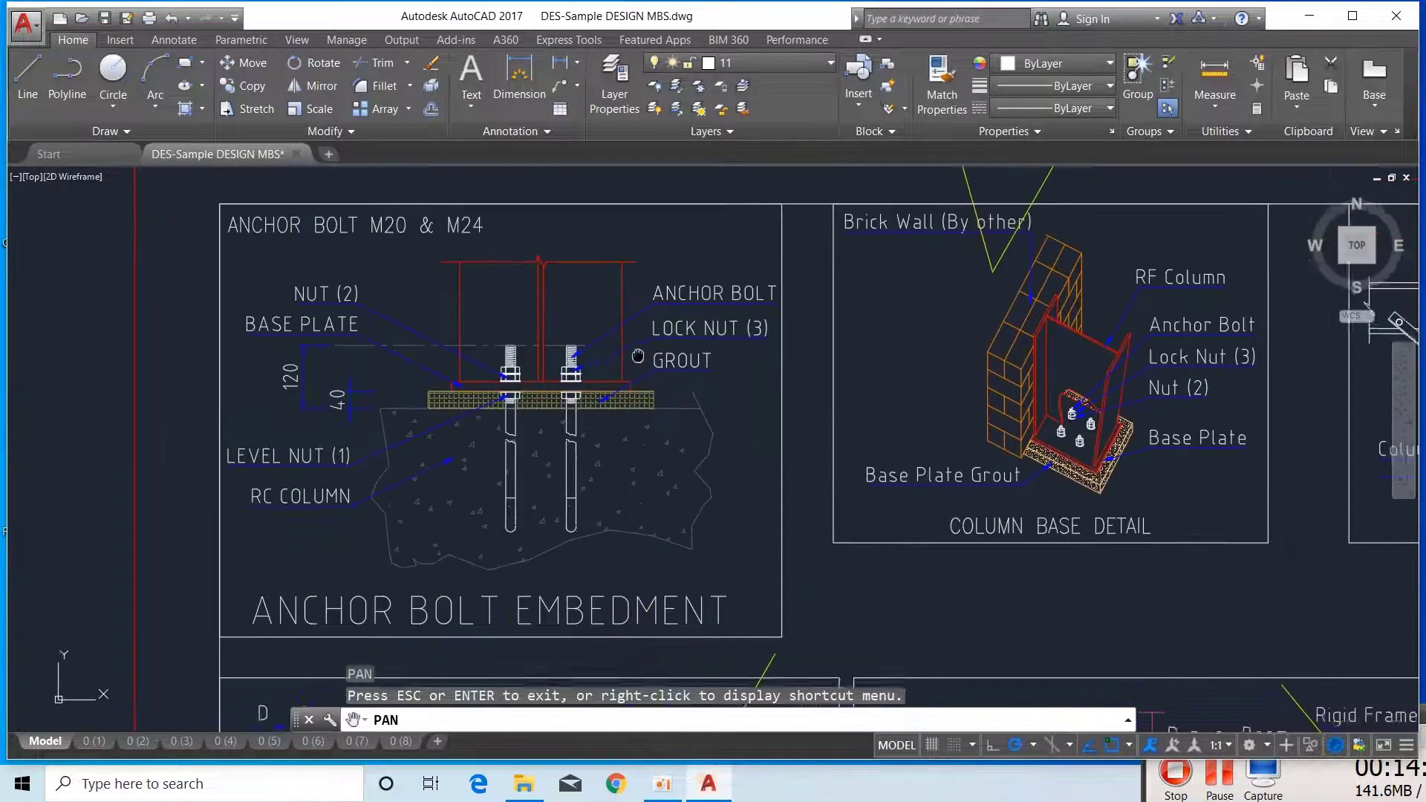
drag(694, 416, 694, 357)
scroll(693, 356, down, 2)
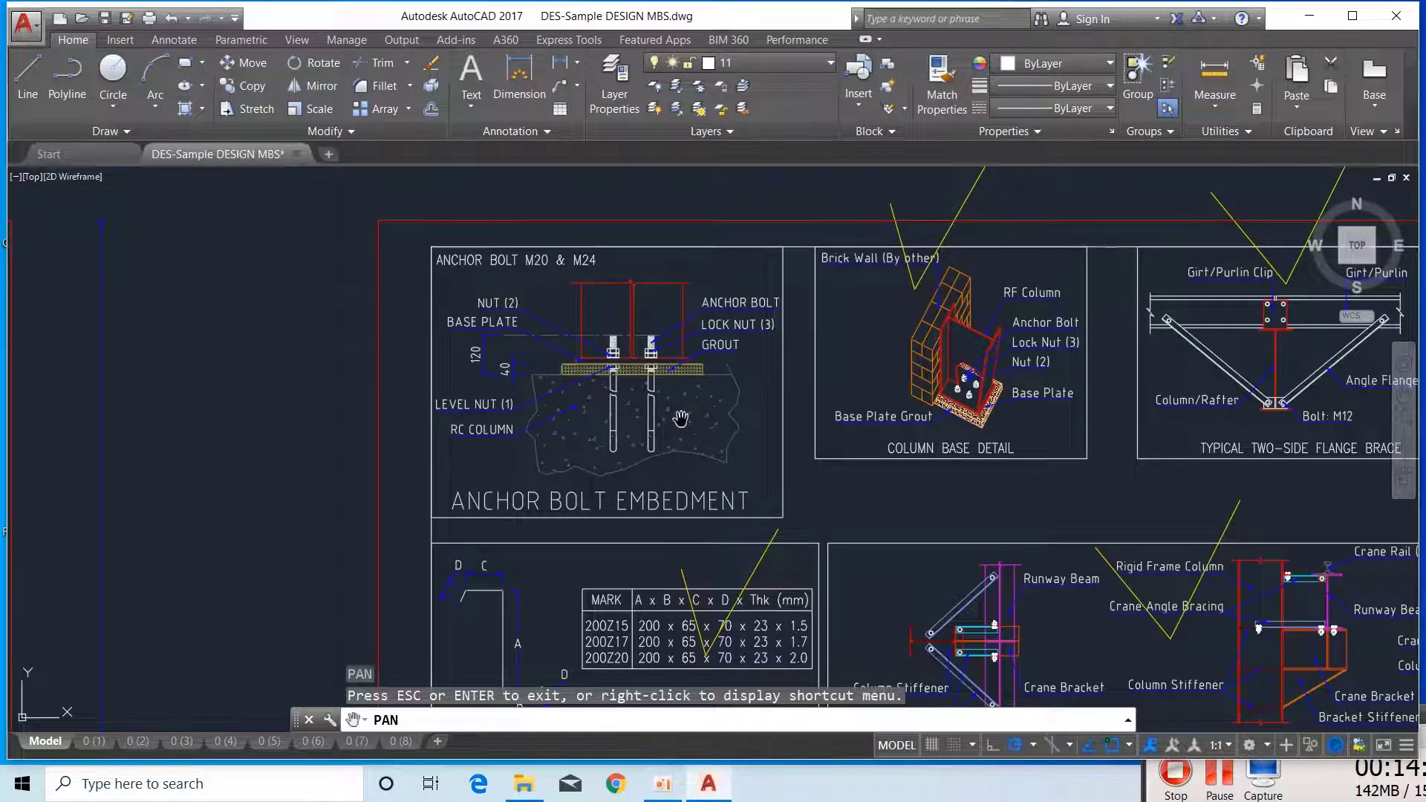
mouse_move(788, 433)
mouse_down()
mouse_move(646, 360)
mouse_move(722, 421)
mouse_up()
scroll(636, 366, down, 2)
scroll(631, 441, up, 2)
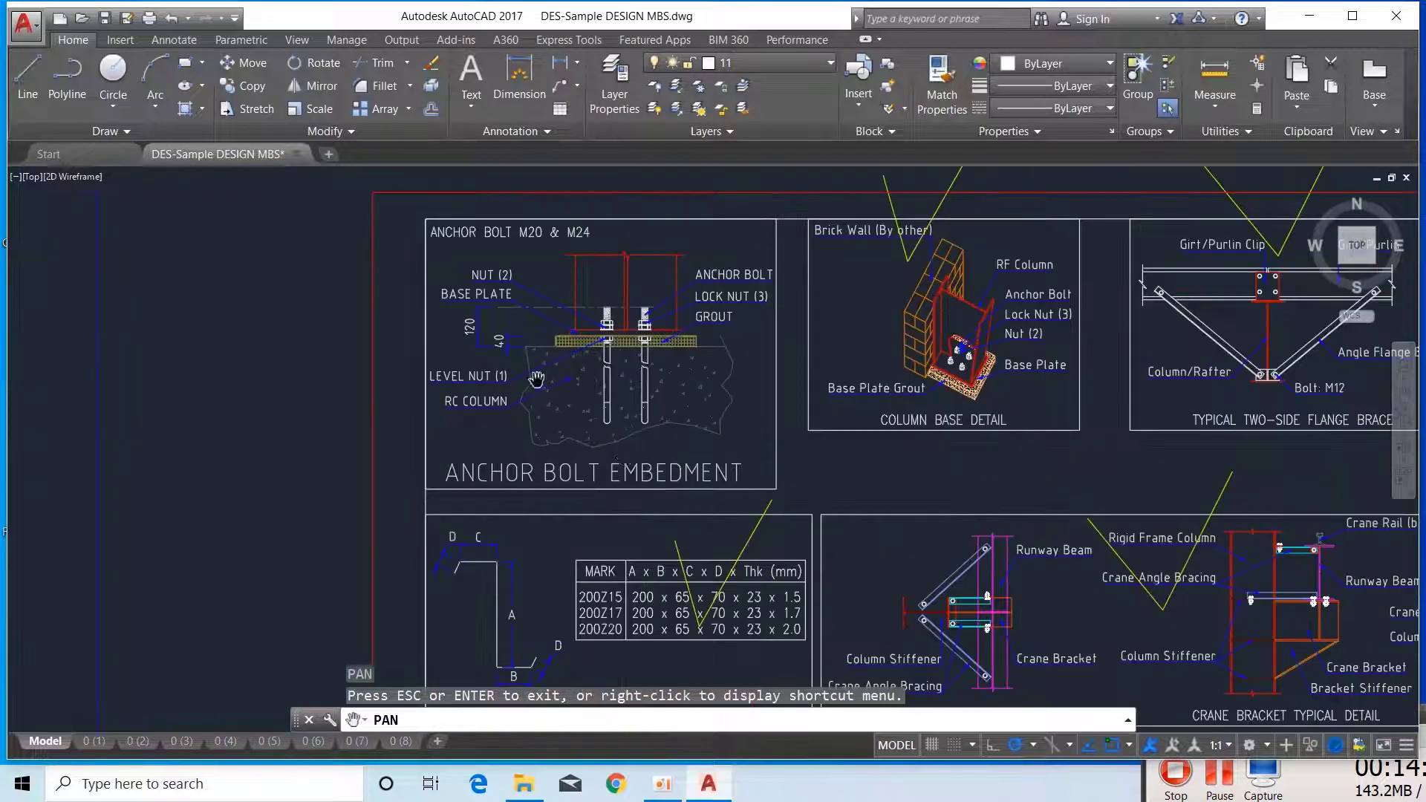
drag(618, 449, 630, 512)
scroll(602, 548, up, 2)
drag(664, 568, 725, 615)
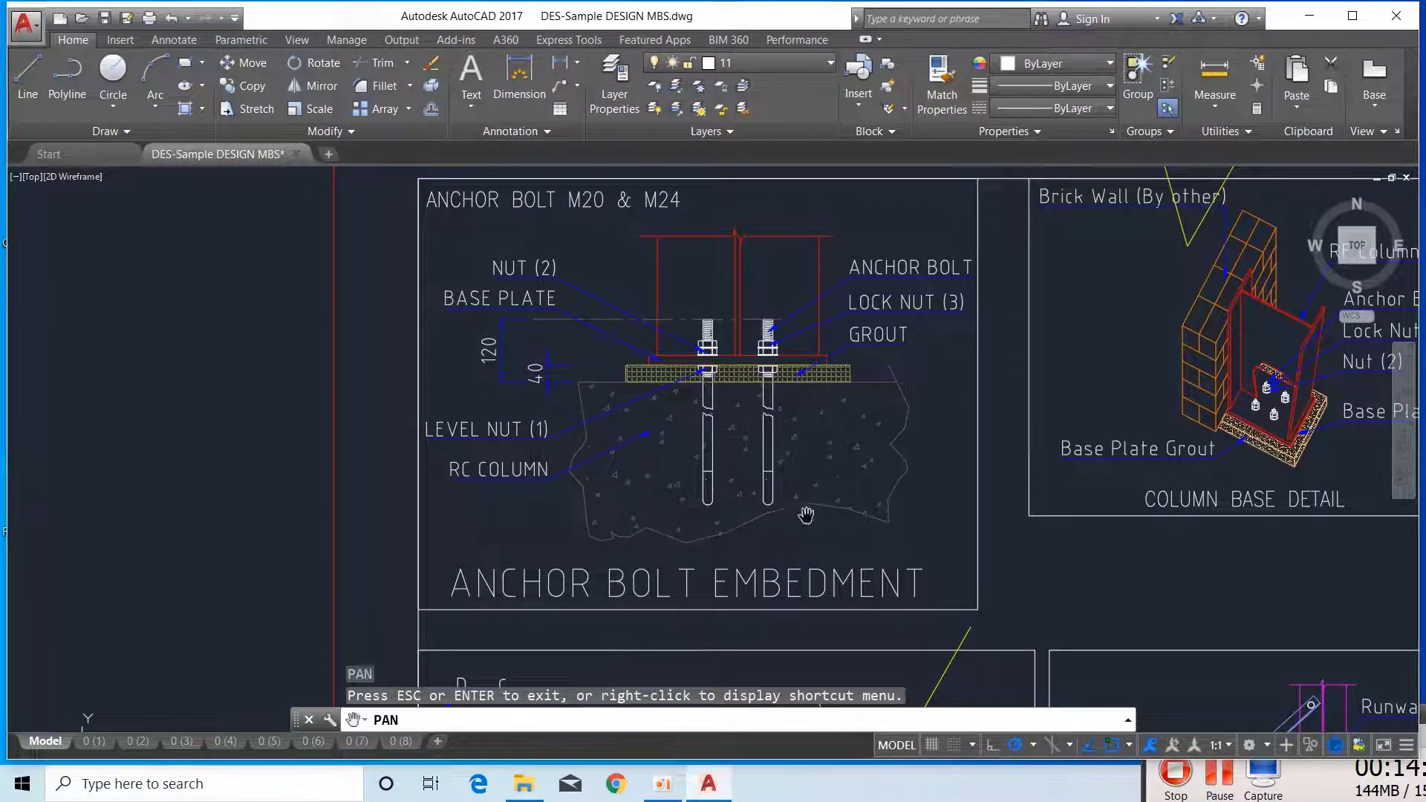
drag(805, 509, 805, 550)
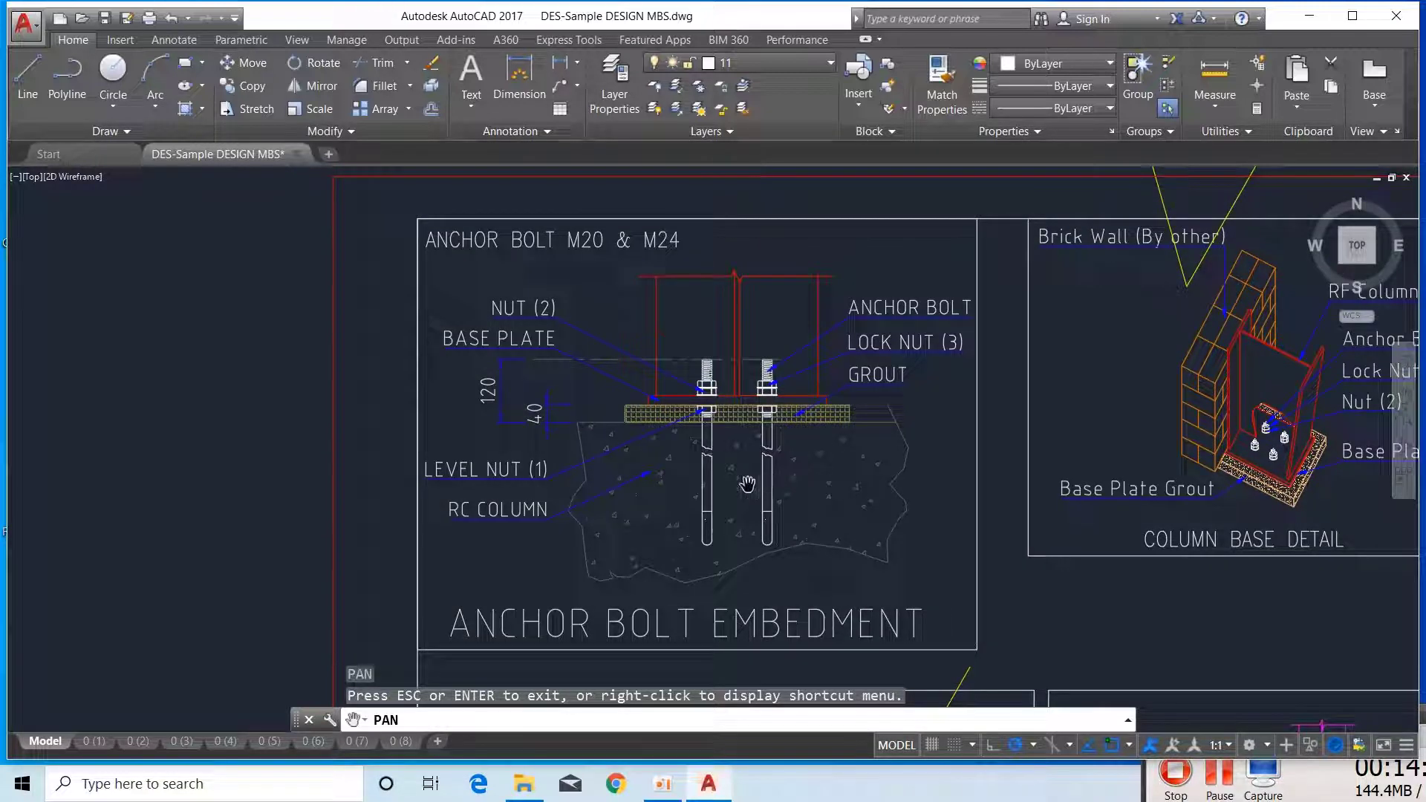
drag(747, 484, 699, 508)
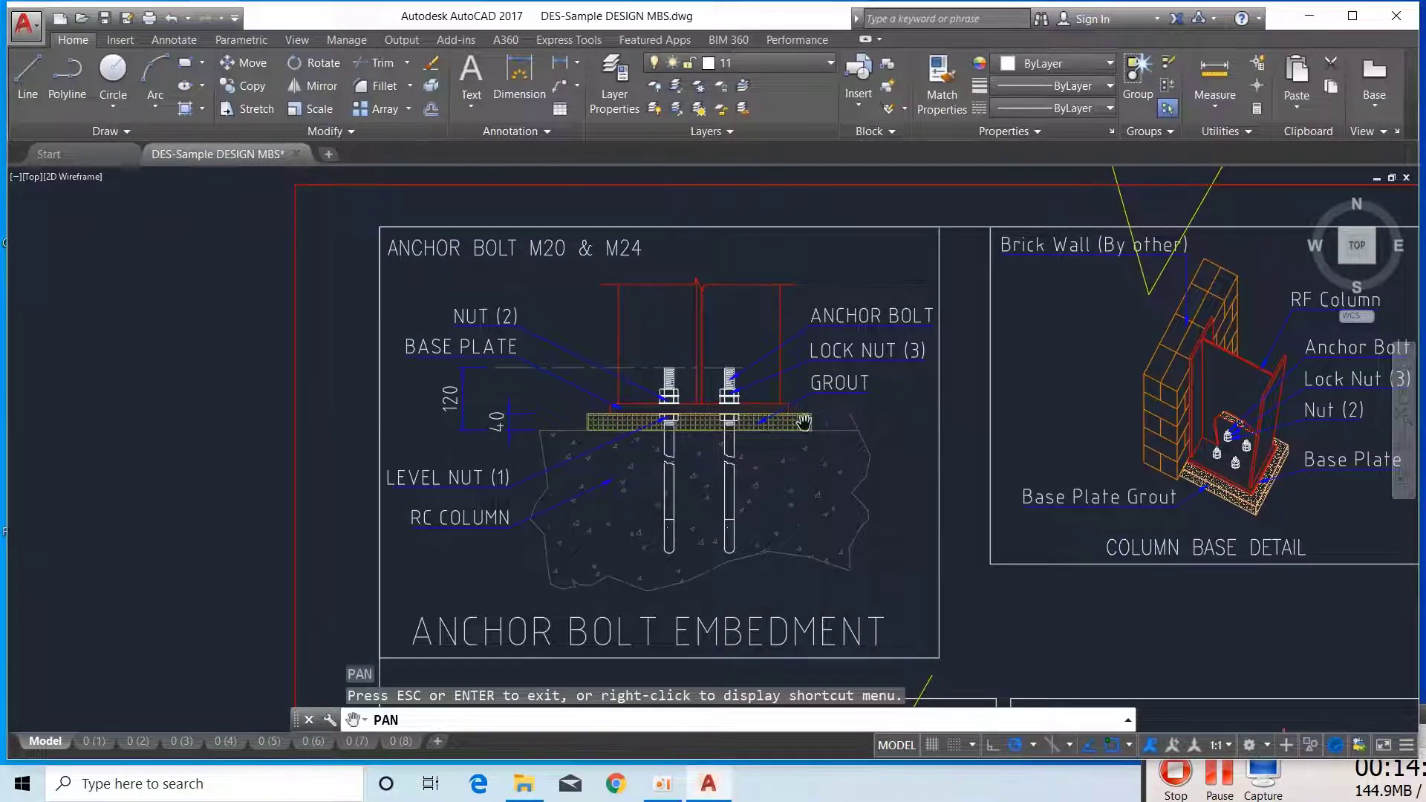
scroll(797, 413, up, 2)
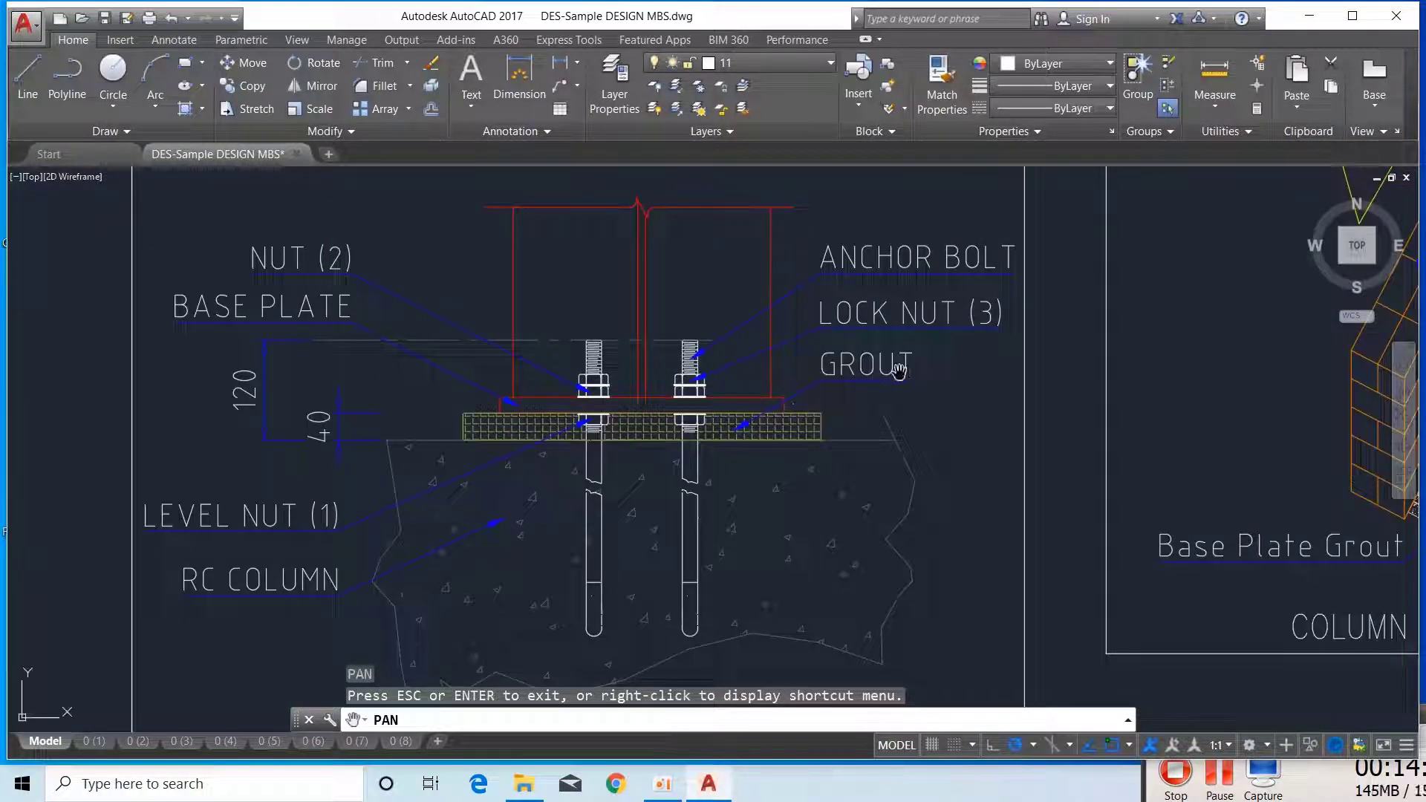
mouse_move(829, 416)
mouse_down()
mouse_move(810, 449)
mouse_move(786, 433)
mouse_up()
scroll(813, 375, down, 2)
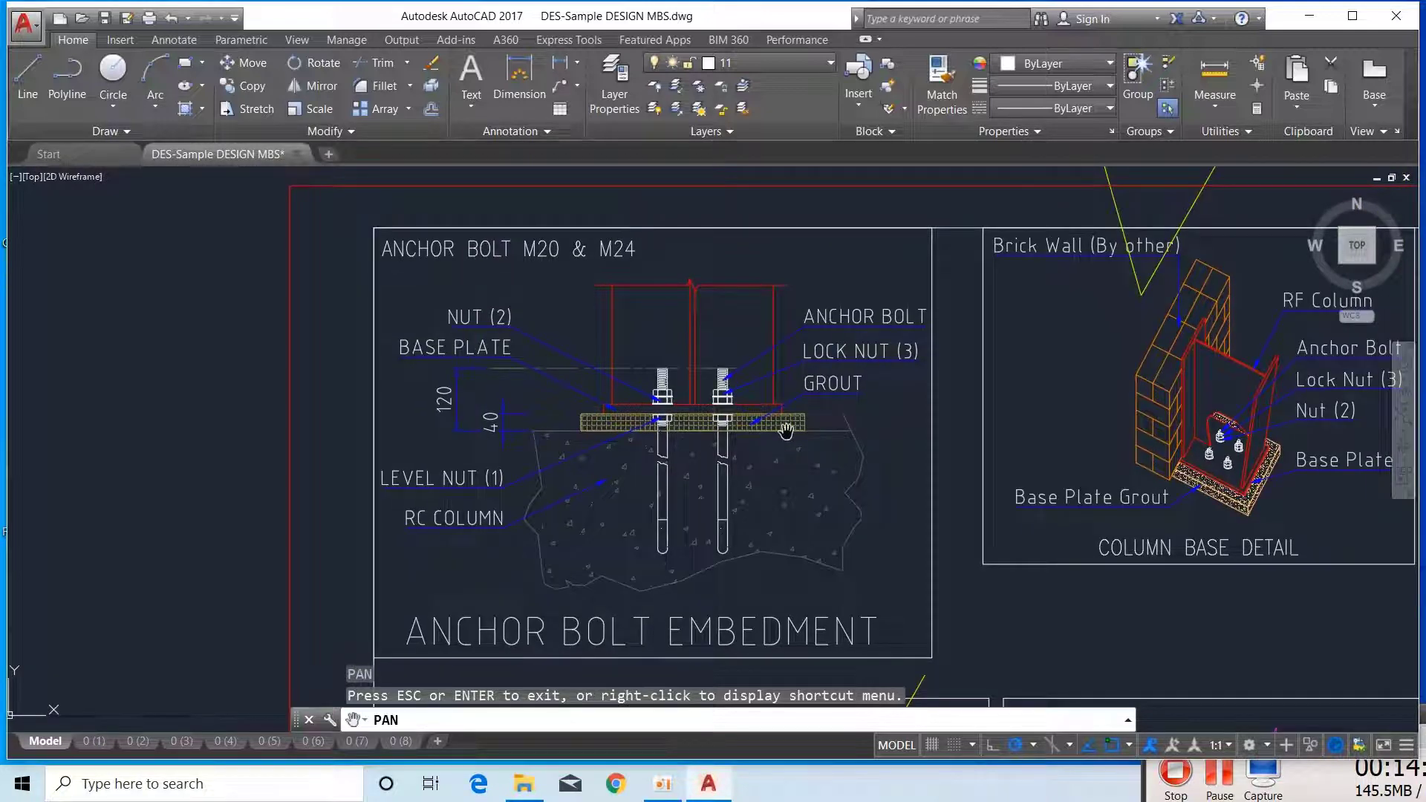
scroll(664, 469, up, 2)
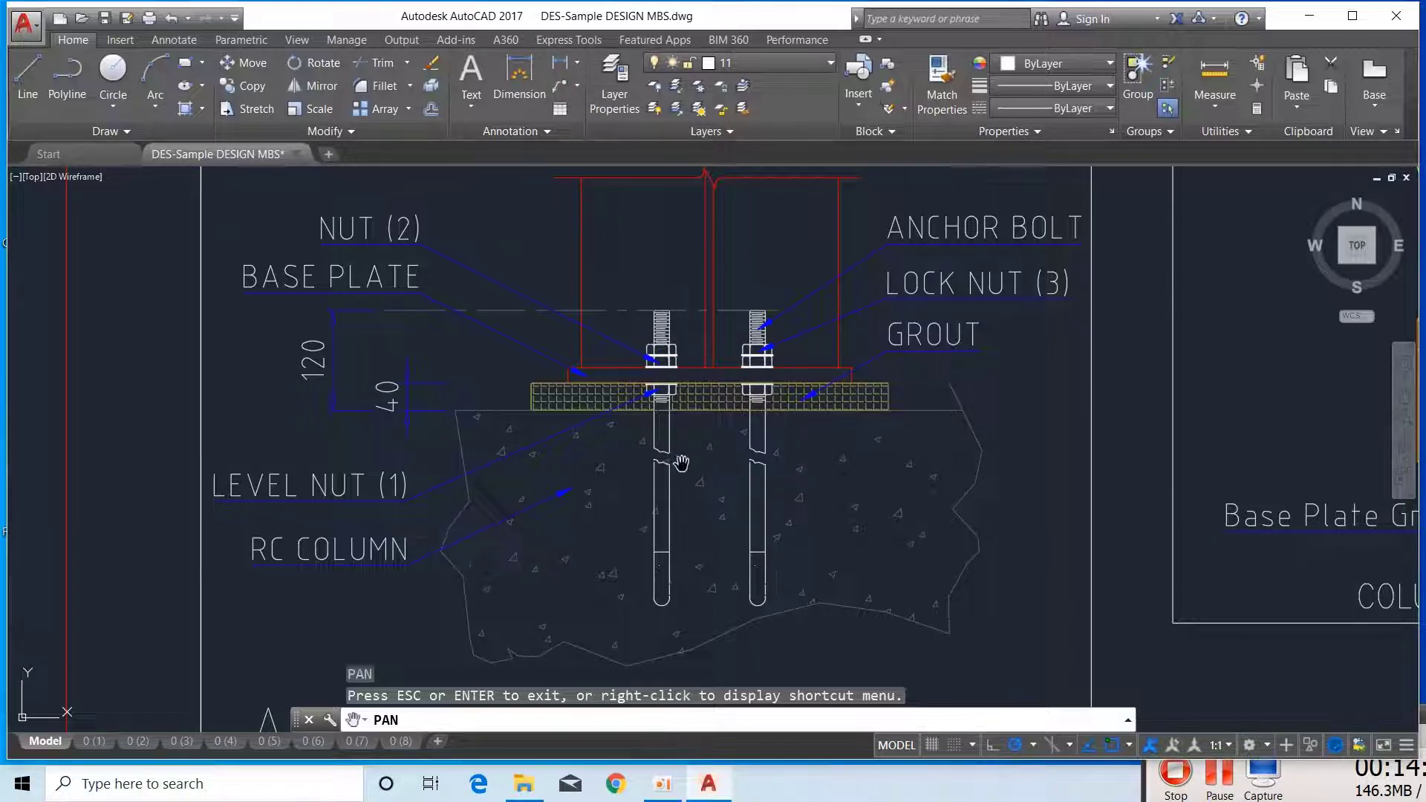
mouse_move(681, 462)
mouse_down()
mouse_move(645, 448)
mouse_move(586, 470)
mouse_move(654, 531)
mouse_move(643, 544)
mouse_up()
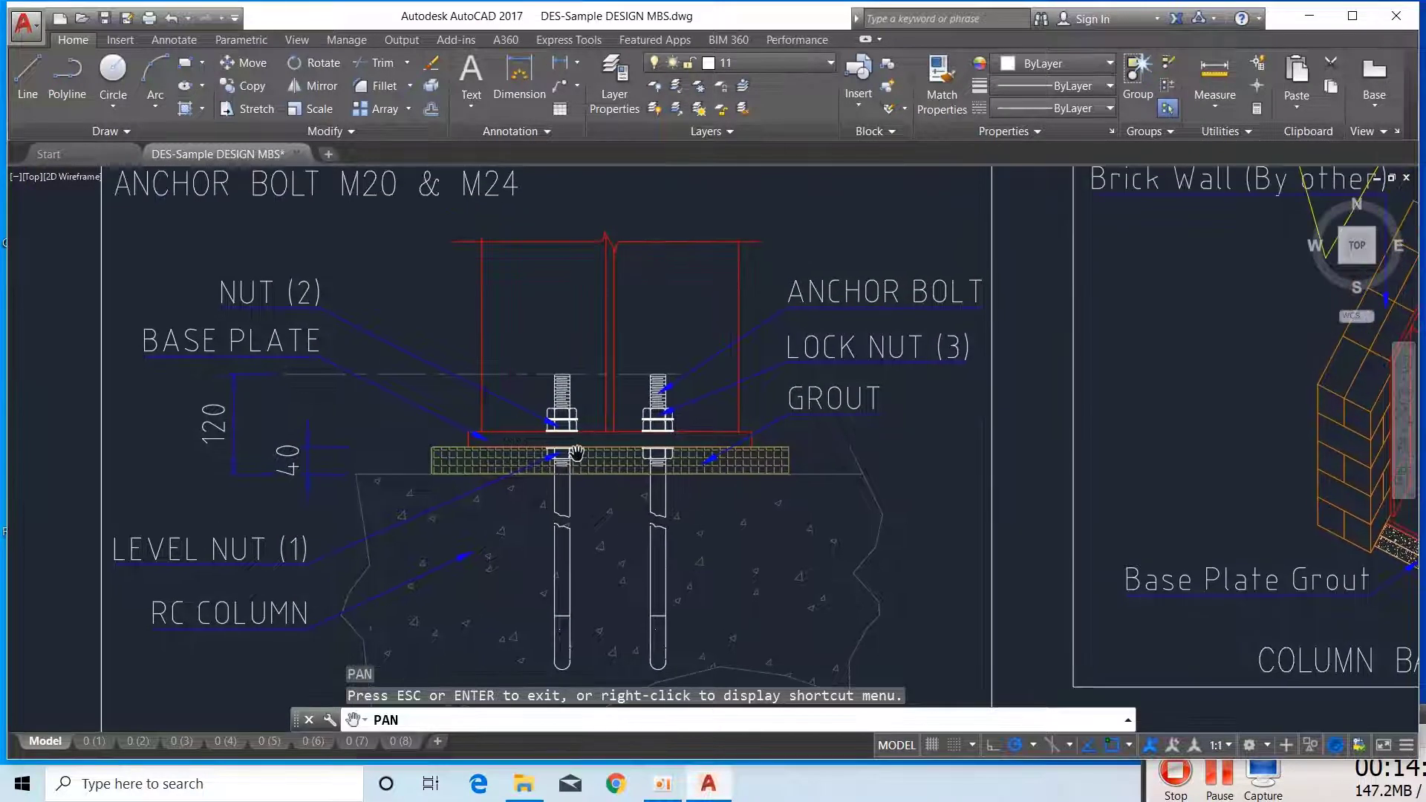
drag(586, 457, 643, 454)
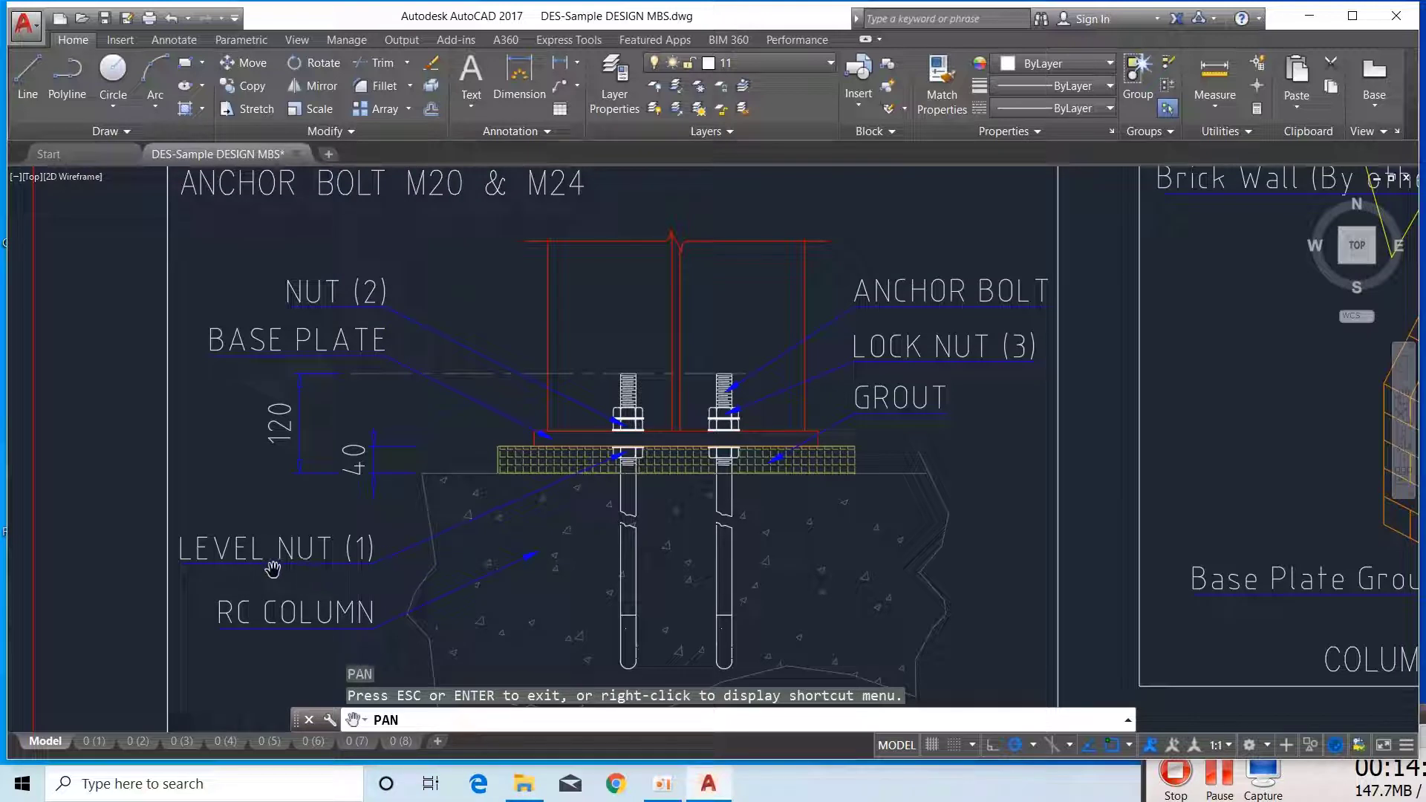
drag(651, 471, 676, 396)
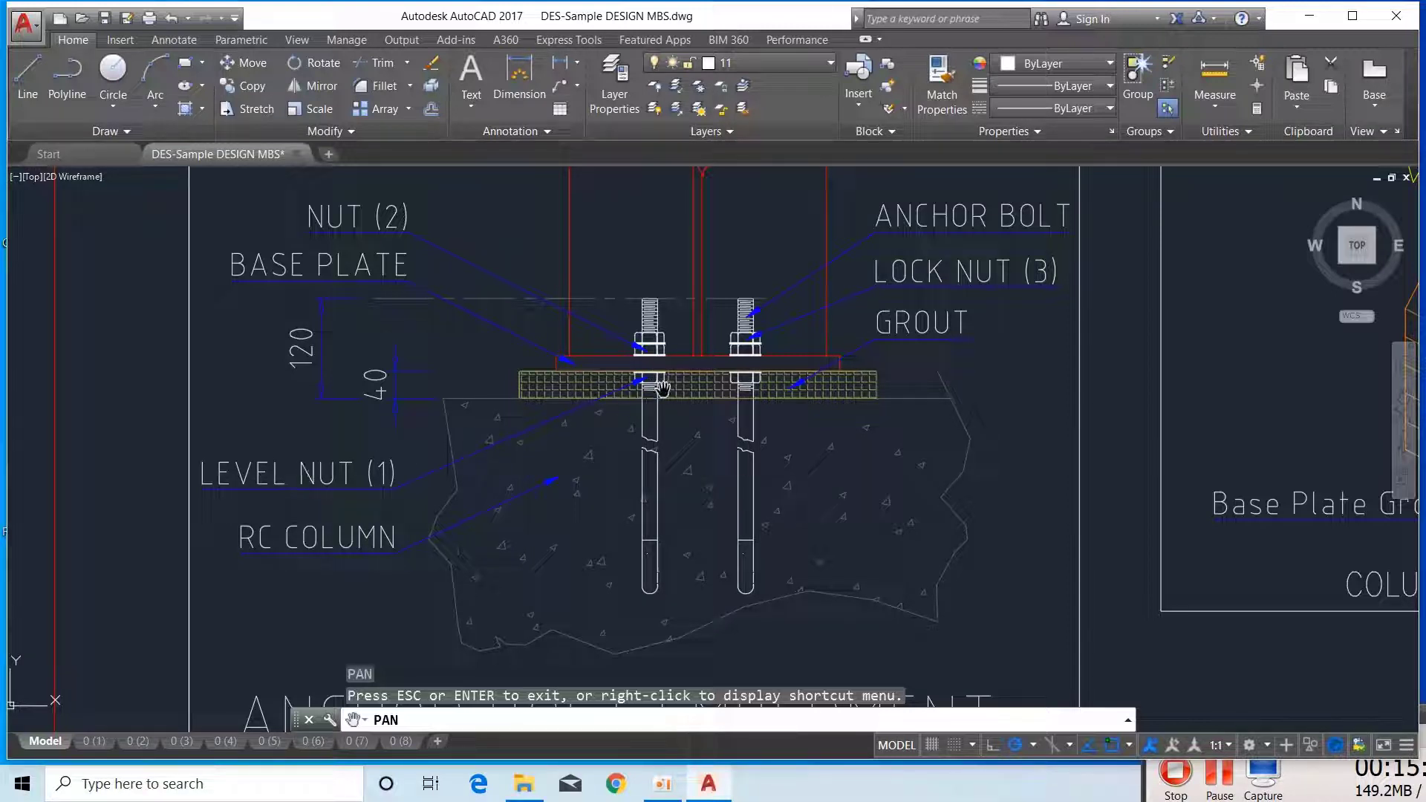
drag(661, 388, 649, 412)
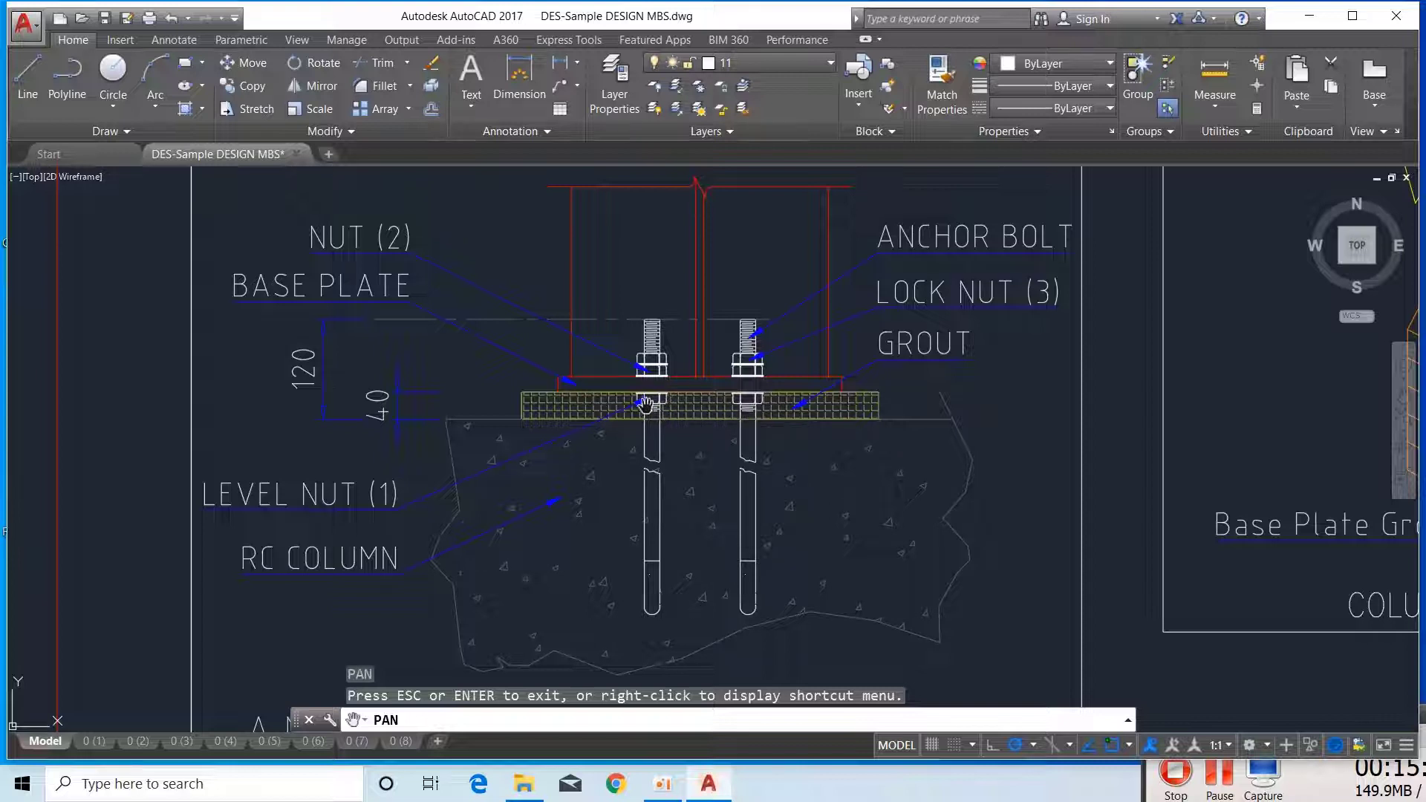
drag(775, 416, 779, 435)
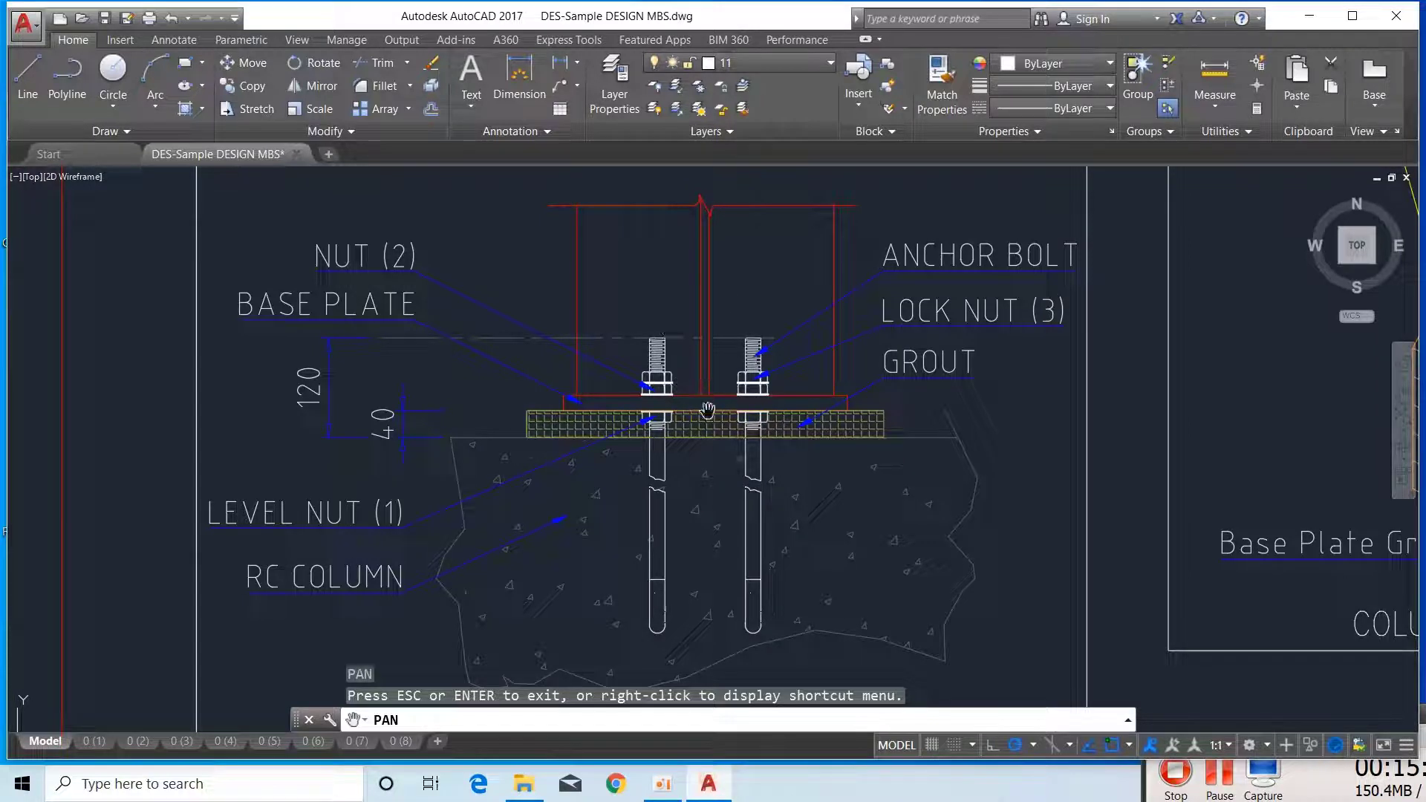
drag(693, 380, 698, 385)
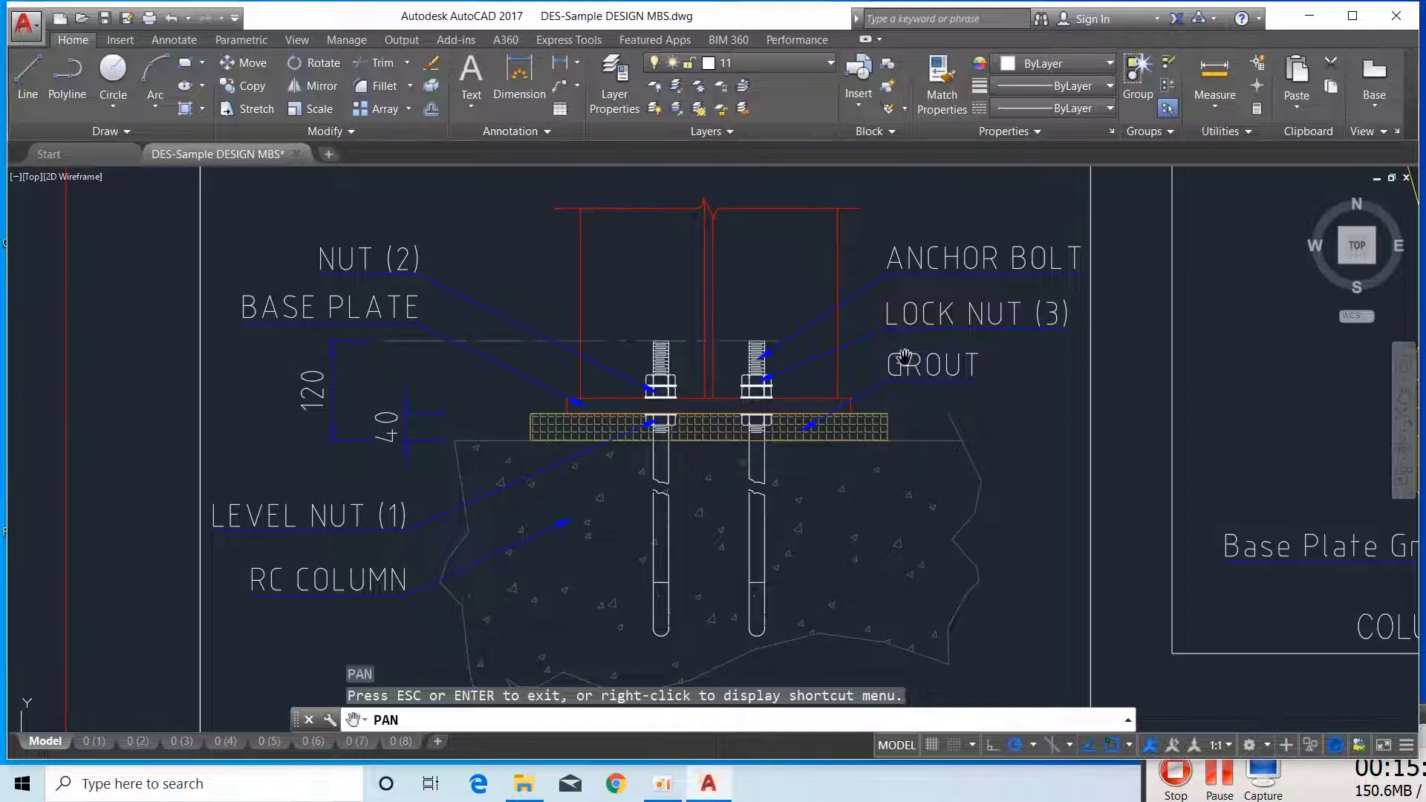
drag(923, 341, 952, 328)
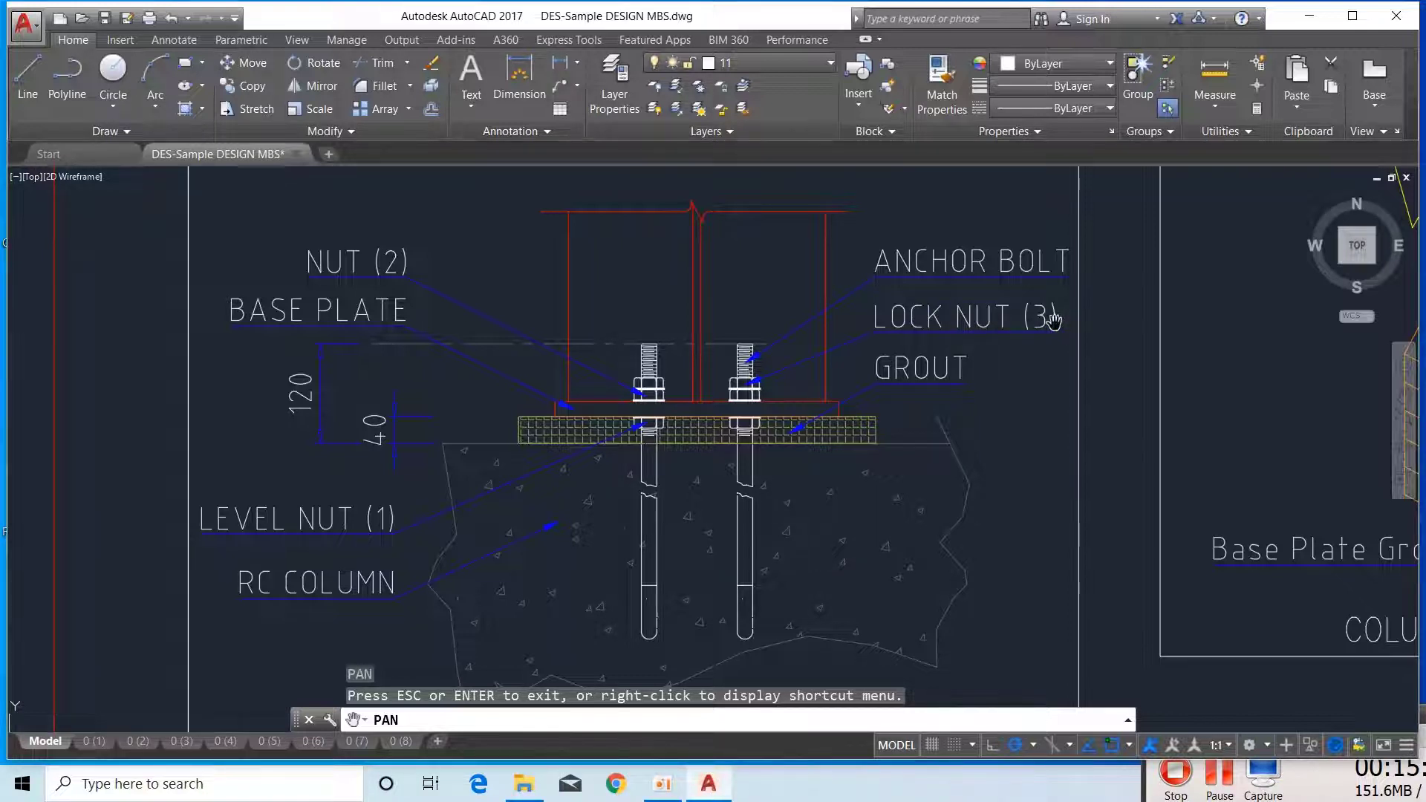
drag(938, 317, 997, 327)
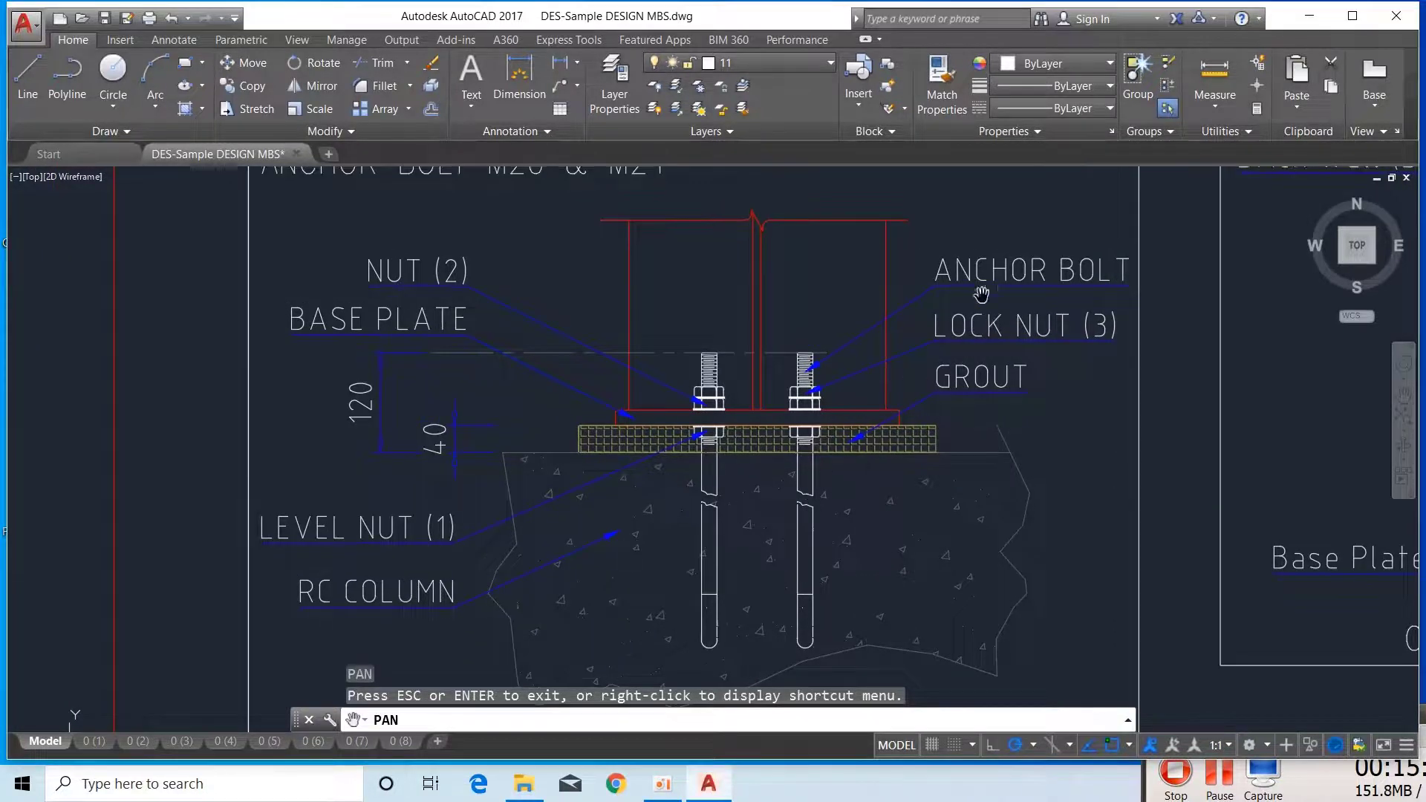
drag(698, 520, 788, 483)
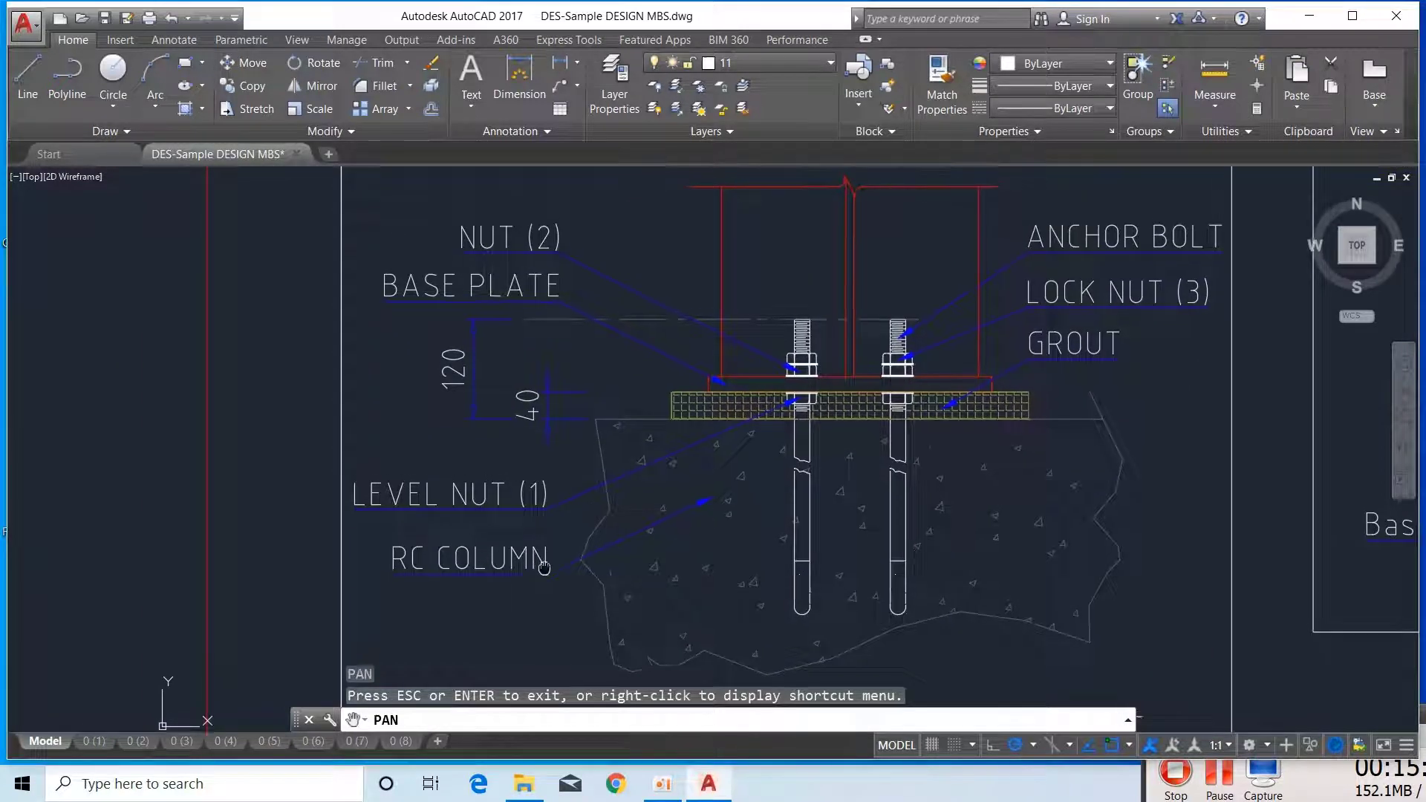
- Pan so the ANCHOR BOLT M20 & M24 heading sits above the detail
drag(739, 524, 764, 586)
drag(567, 556, 577, 600)
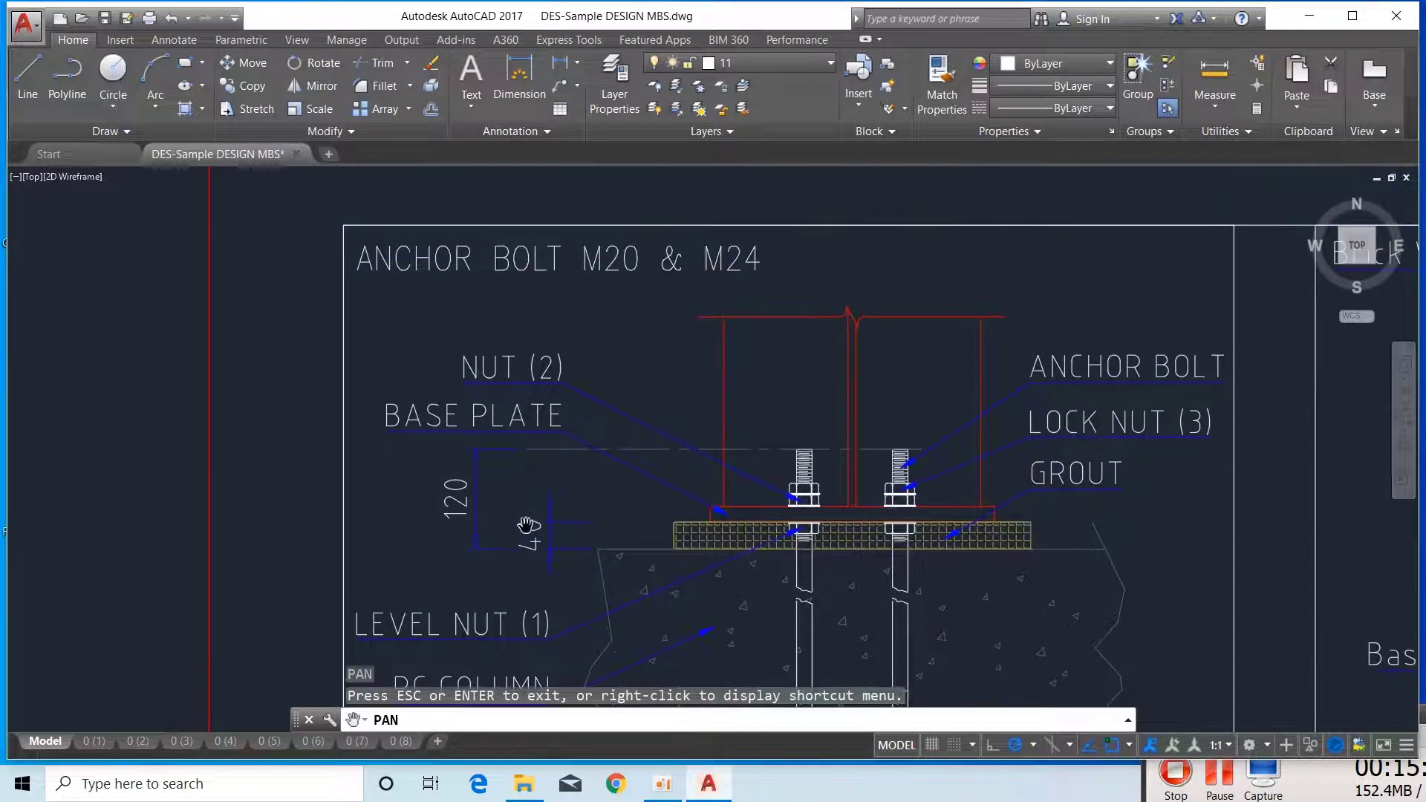
drag(547, 518, 515, 498)
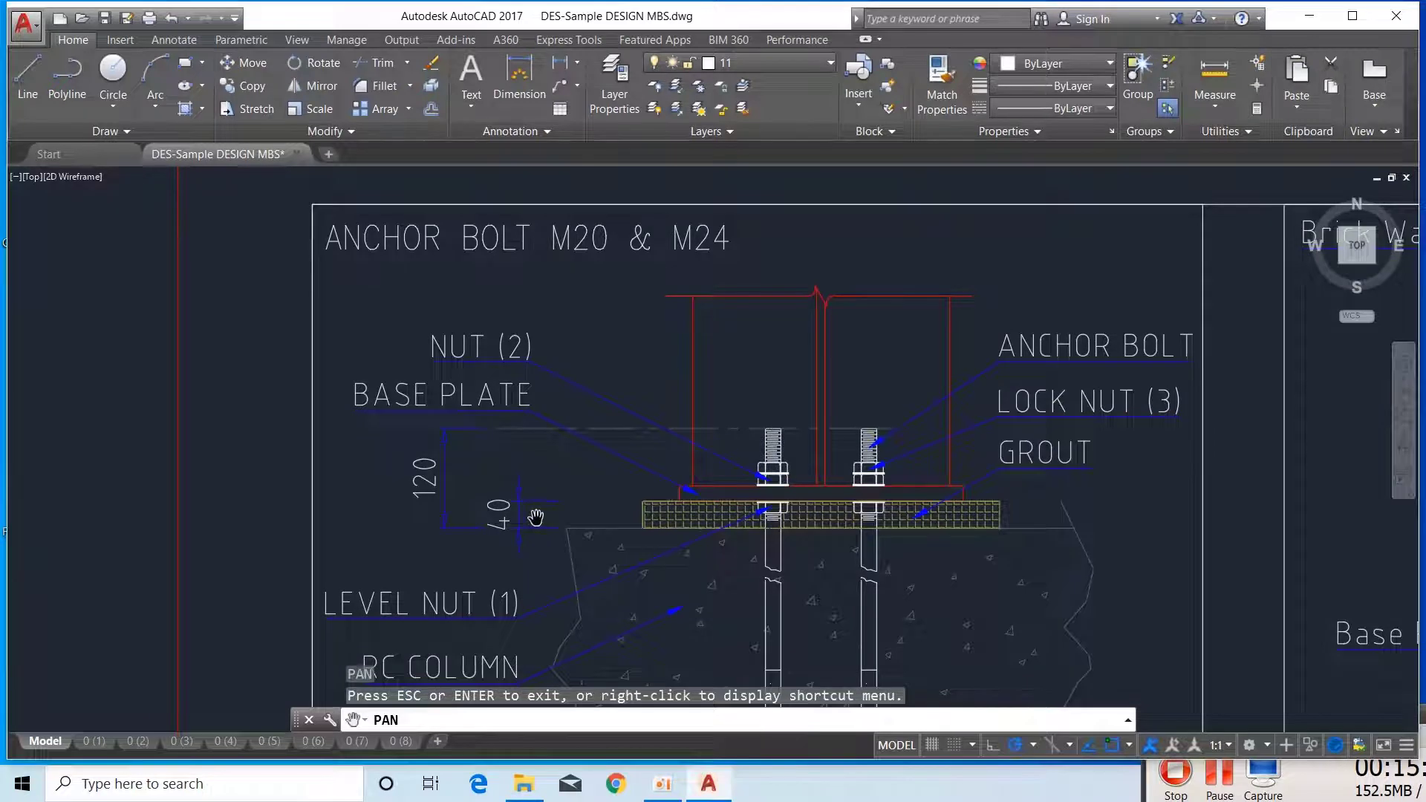
drag(649, 514, 592, 515)
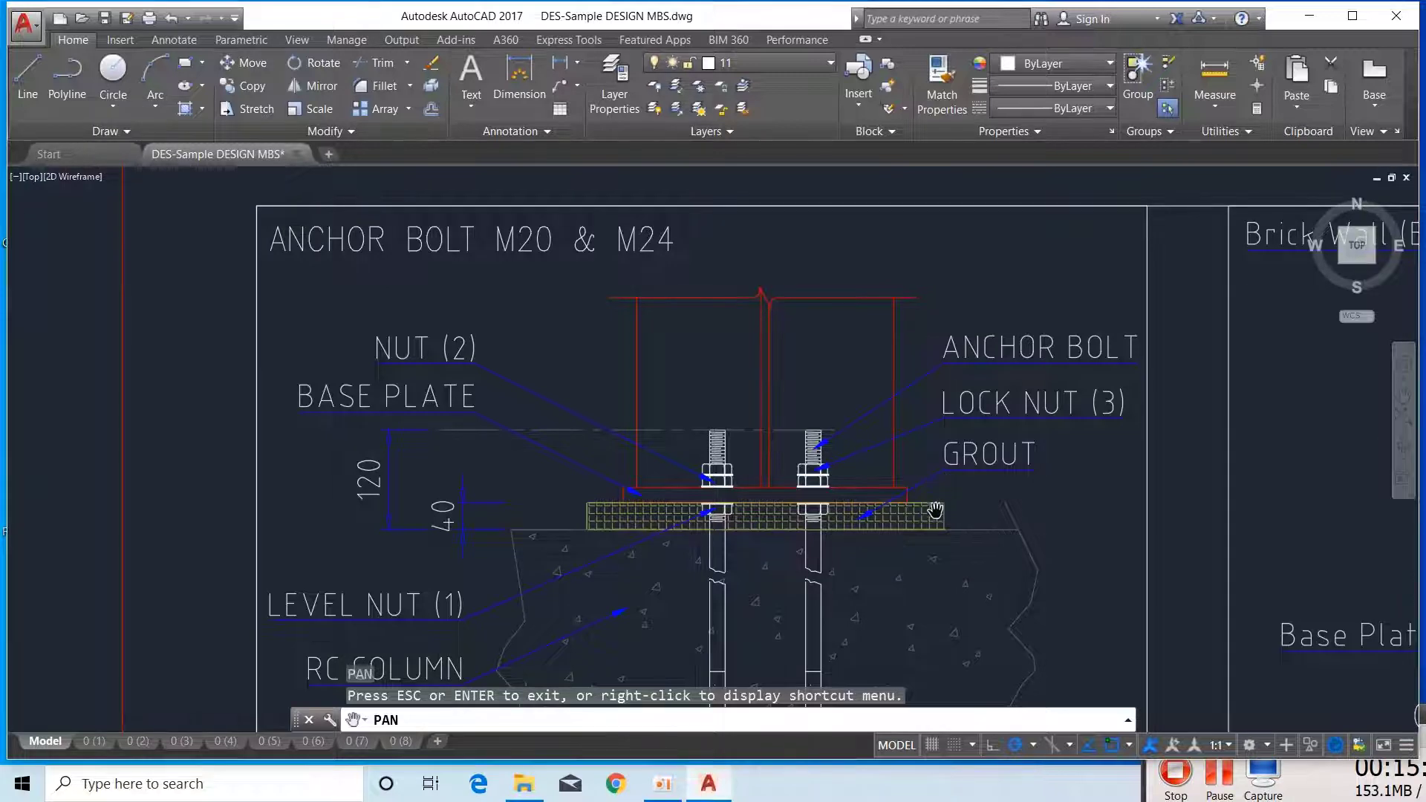
drag(944, 493, 601, 396)
drag(77, 433, 370, 553)
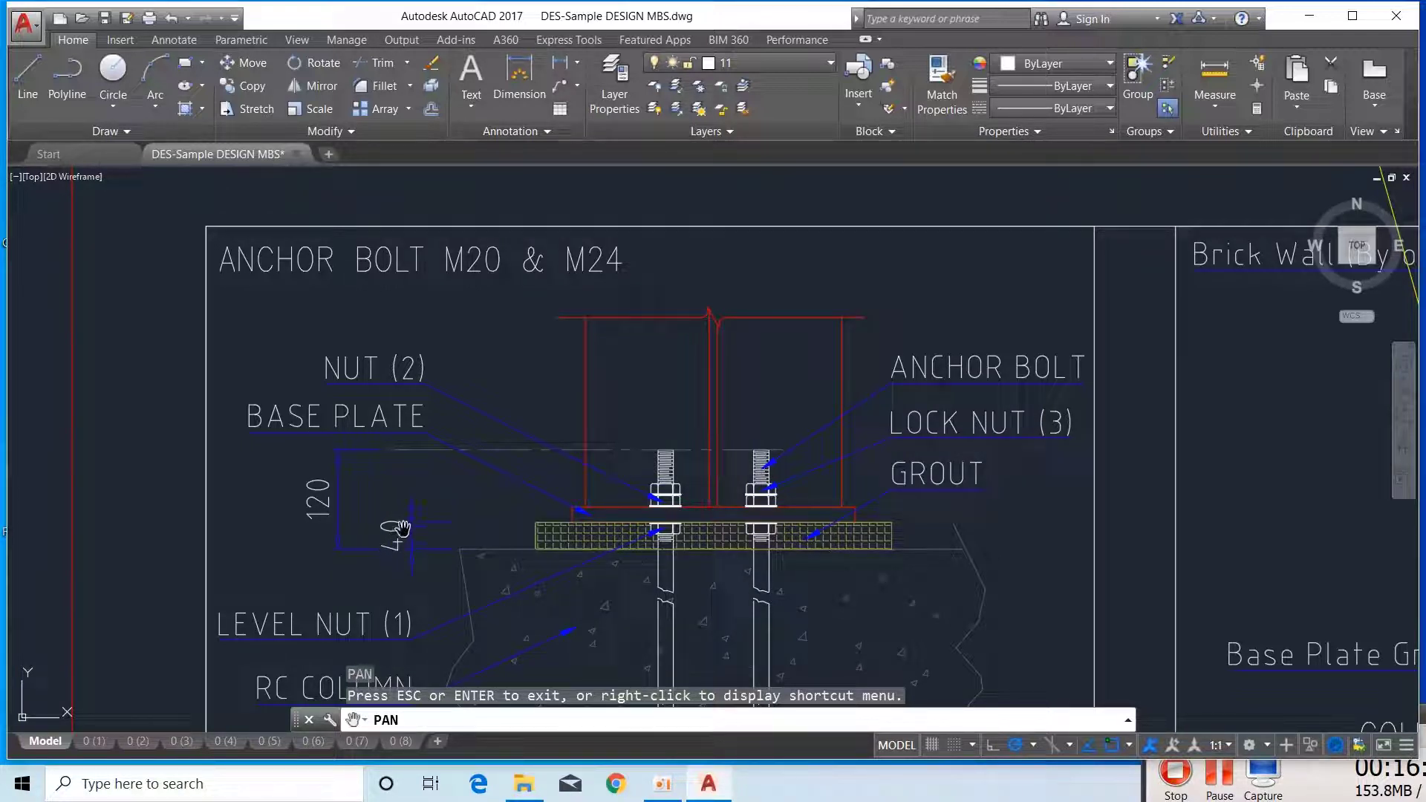
drag(427, 506, 401, 504)
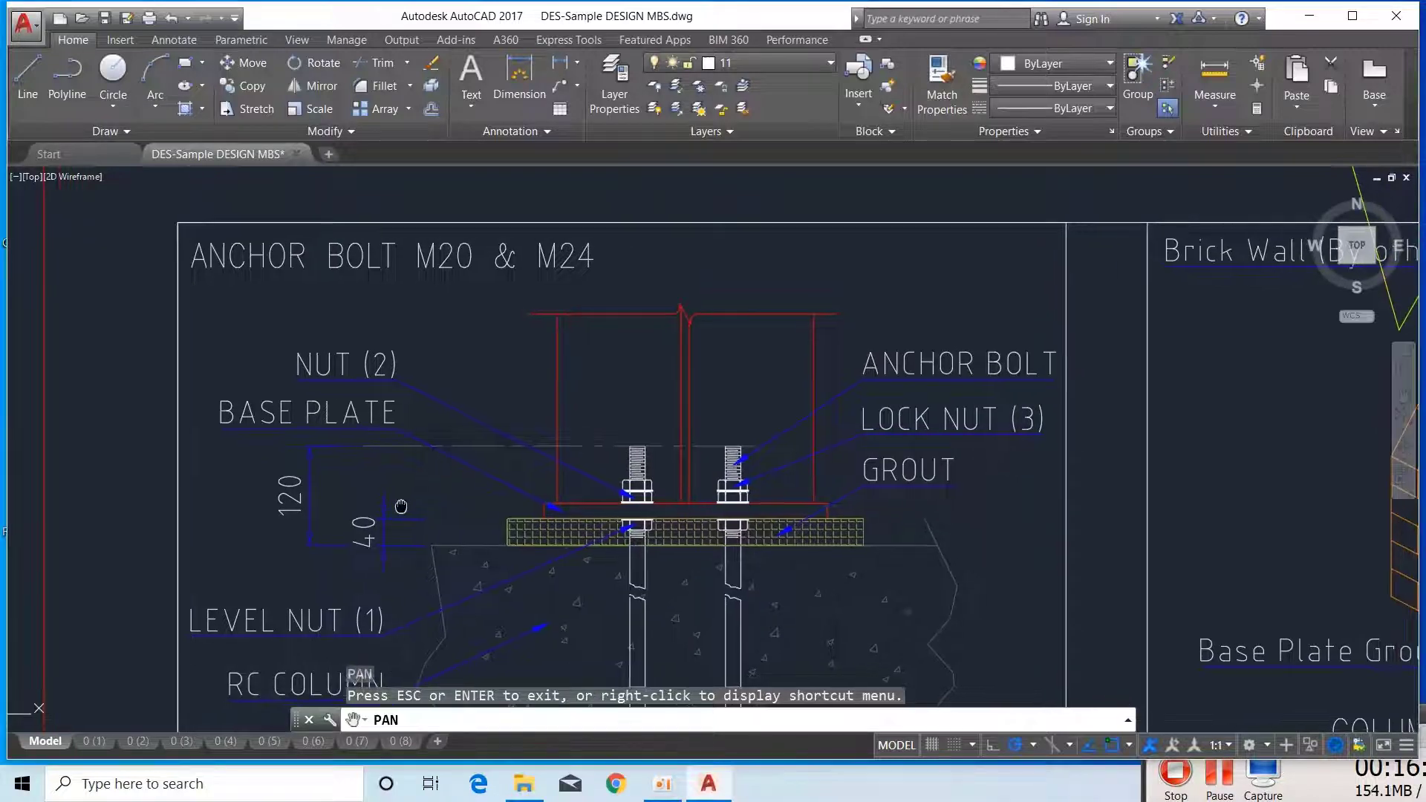